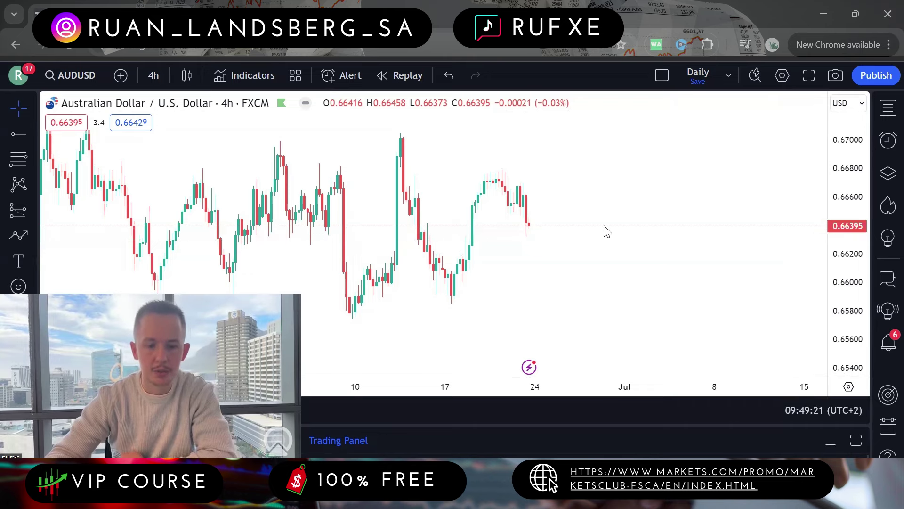
Step: Look at the "Pips and Points" page of the course document, and return to the AUDUSD chart
{"action": "key", "text": "ctrl+Tab"}
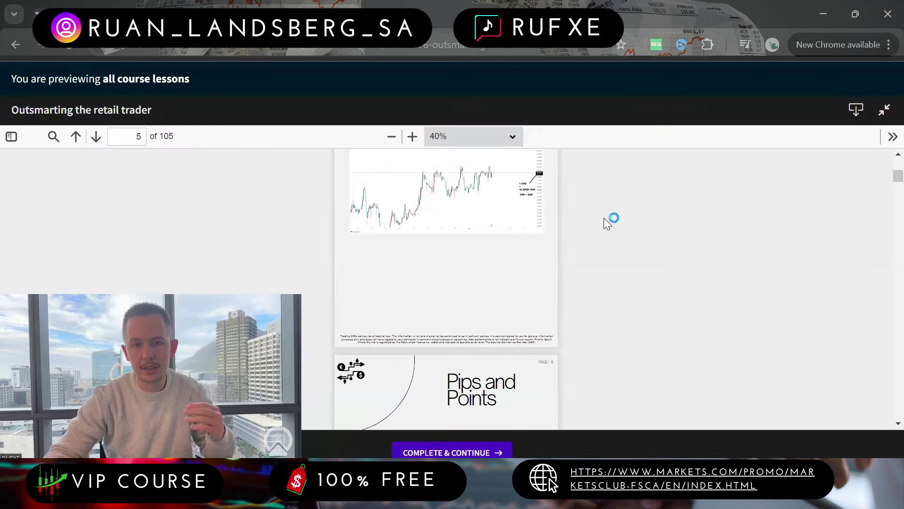
{"action": "scroll", "coordinate": [610, 225], "scroll_direction": "down", "scroll_amount": 4}
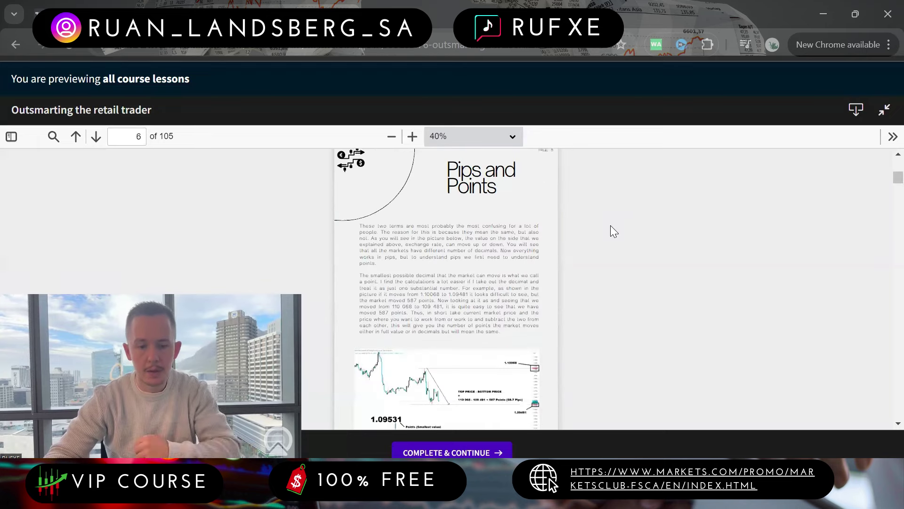
{"action": "key", "text": "ctrl+shift+Tab"}
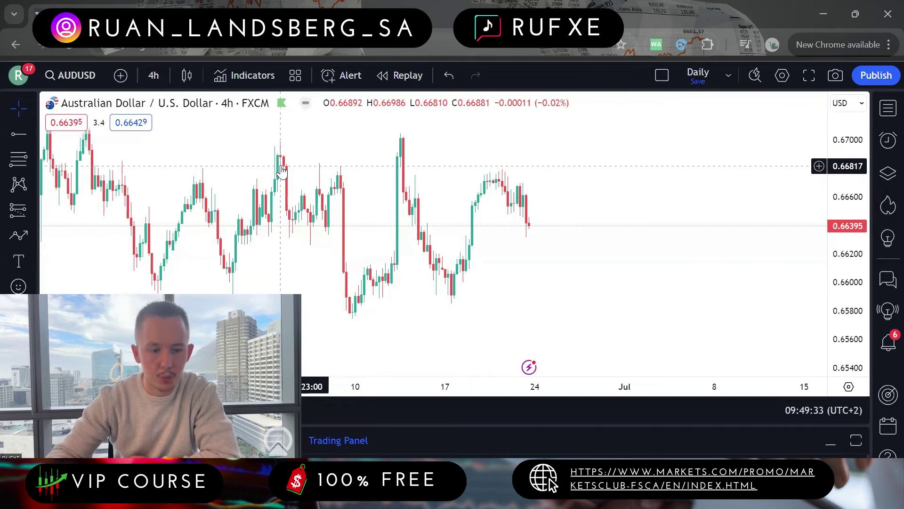
{"action": "scroll", "coordinate": [5, 221], "scroll_direction": "down", "scroll_amount": 2}
{"action": "left_click", "coordinate": [17, 220]}
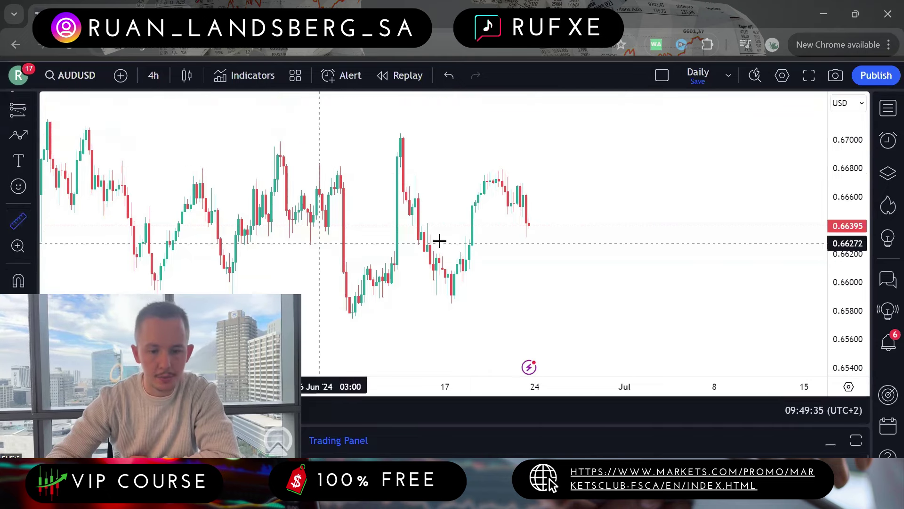
{"action": "left_click", "coordinate": [508, 185]}
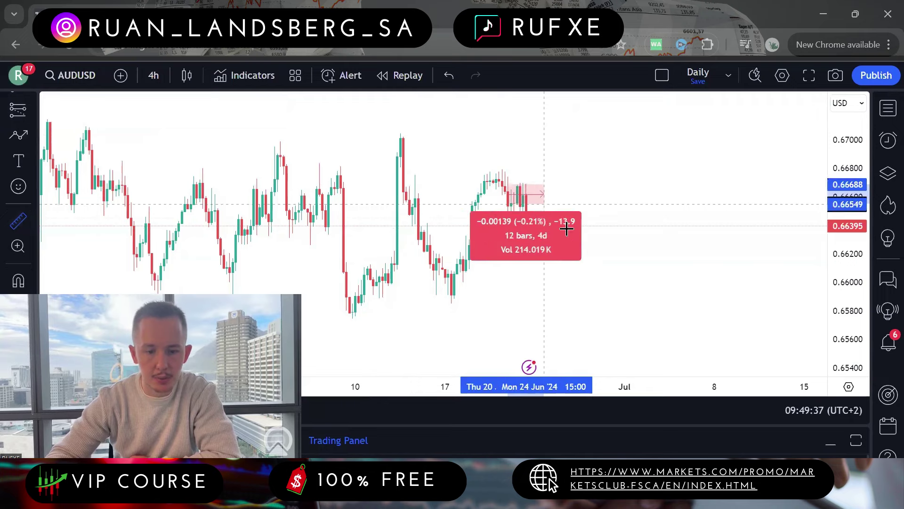
Step: Draw two horizontal rays marking the latest price drop, one at about 0.66693 and one at about 0.66311
{"action": "key", "text": "alt+h"}
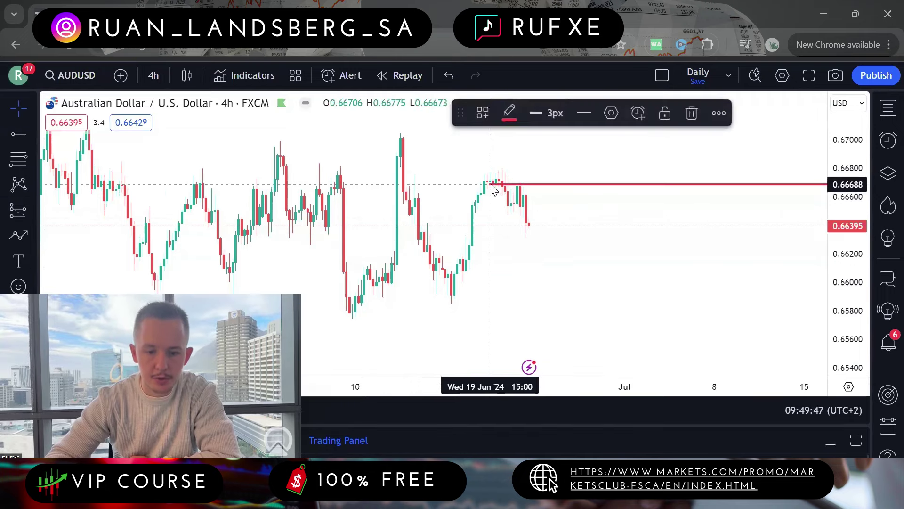
{"action": "left_click", "coordinate": [531, 250]}
{"action": "key", "text": "alt+h"}
{"action": "left_click_drag", "start_coordinate": [557, 278], "coordinate": [508, 237]}
{"action": "left_click", "coordinate": [529, 254]}
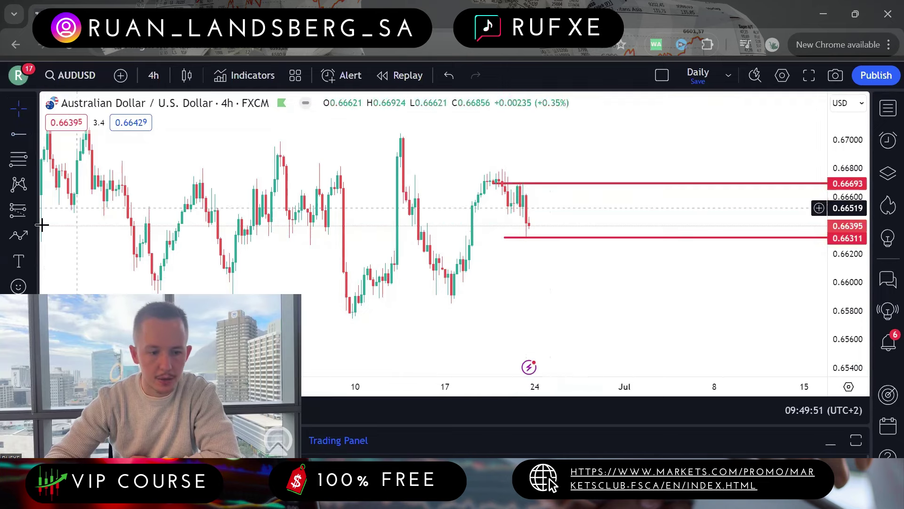
Step: Measure the price drop from the upper horizontal ray to the lower one, and clear the measurement
{"action": "scroll", "coordinate": [19, 247], "scroll_direction": "down", "scroll_amount": 2}
{"action": "left_click", "coordinate": [18, 221]}
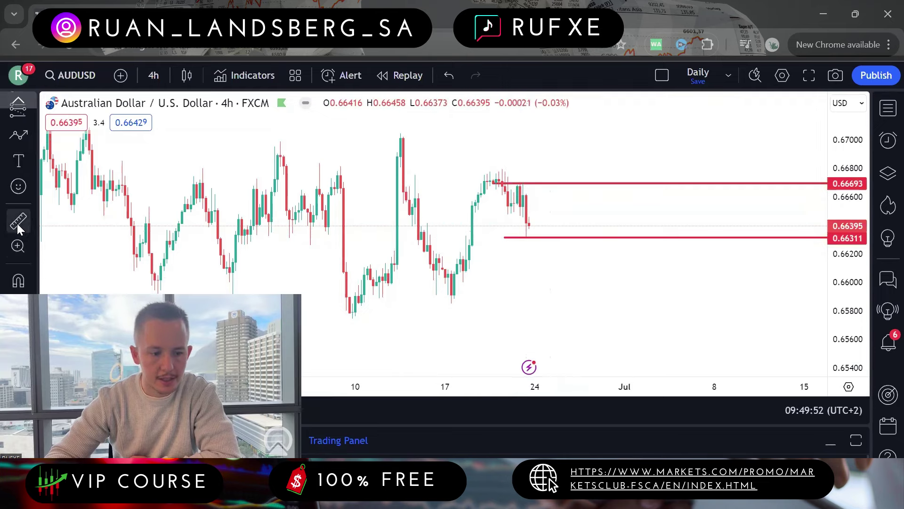
{"action": "left_click", "coordinate": [510, 183]}
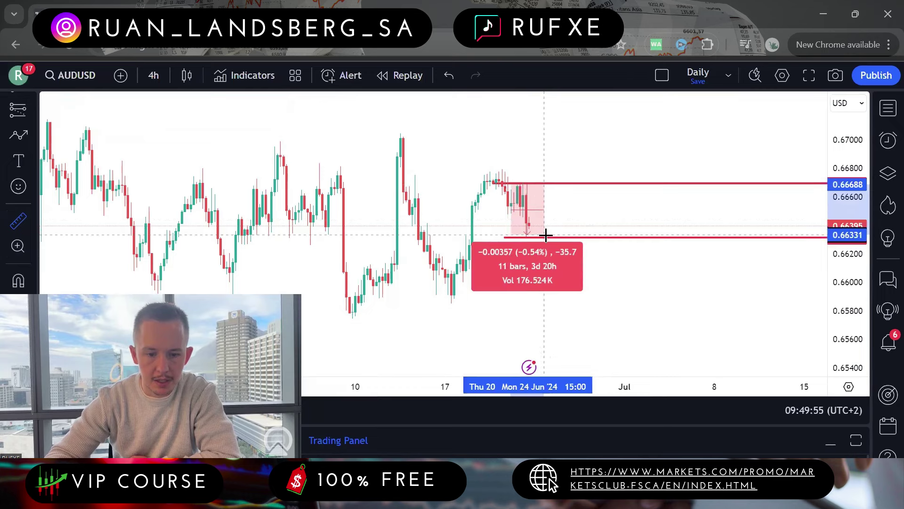
{"action": "left_click", "coordinate": [547, 237]}
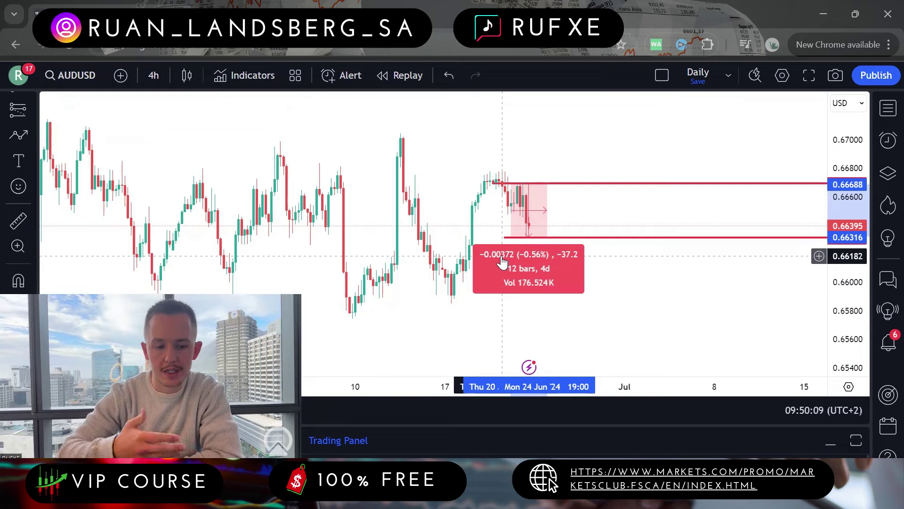
{"action": "left_click", "coordinate": [503, 262]}
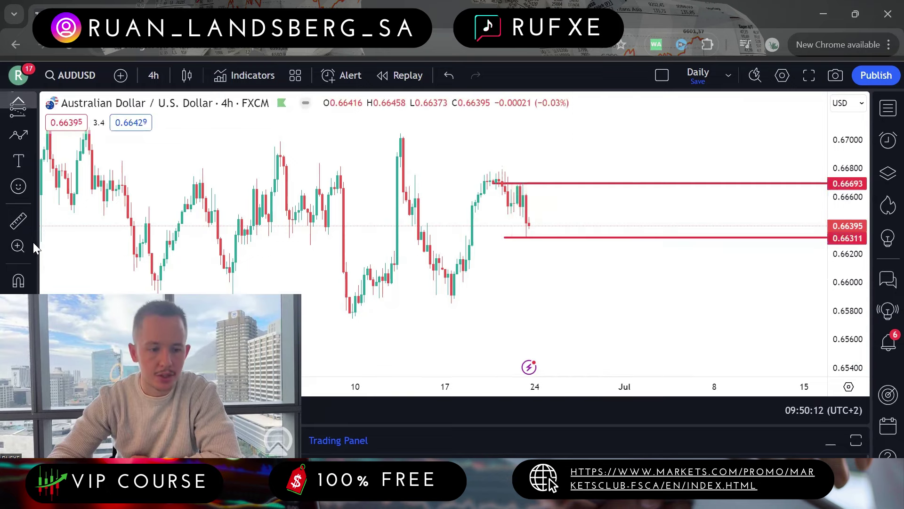
Step: Measure a short price rise from the upper horizontal ray to just above the recent highs
{"action": "left_click", "coordinate": [23, 222]}
{"action": "left_click", "coordinate": [473, 183]}
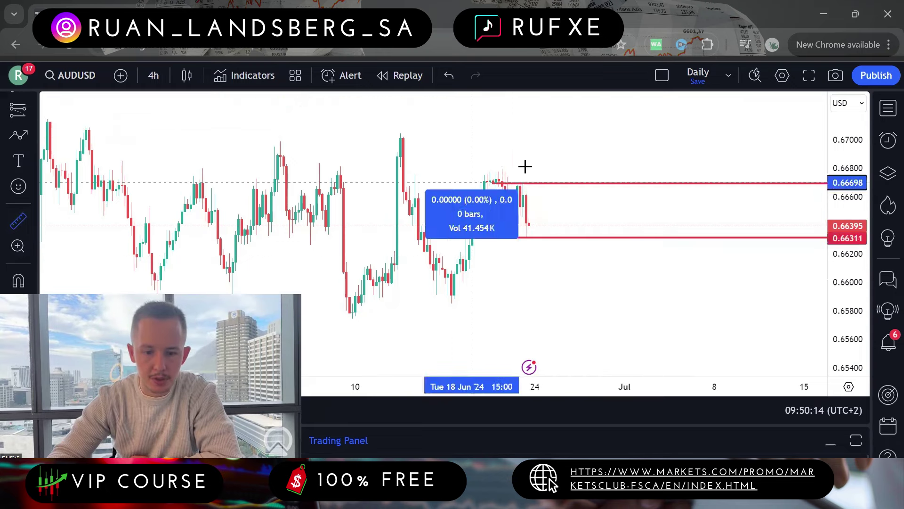
{"action": "left_click", "coordinate": [565, 163]}
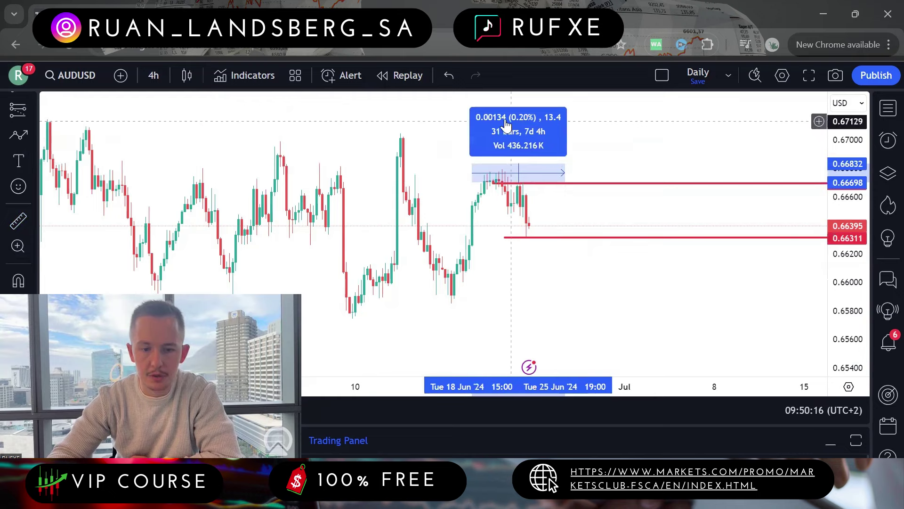
{"action": "left_click", "coordinate": [21, 220]}
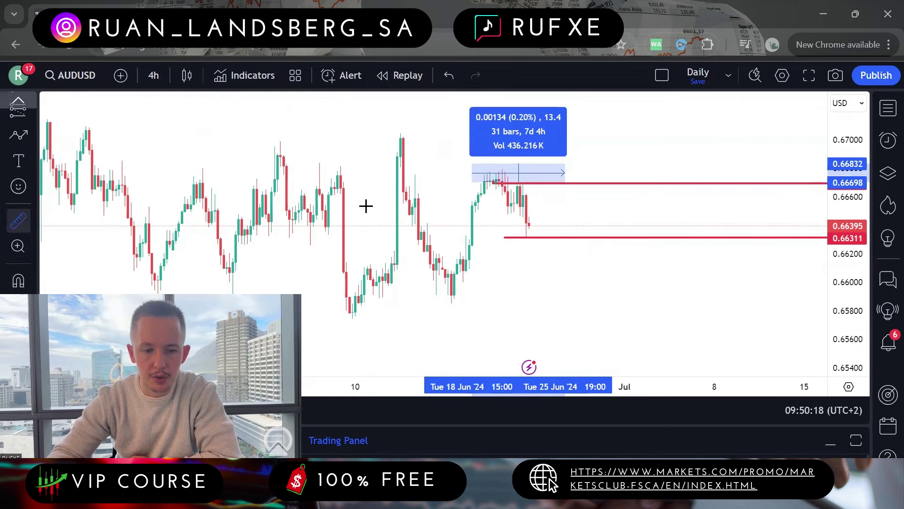
{"action": "left_click", "coordinate": [480, 183]}
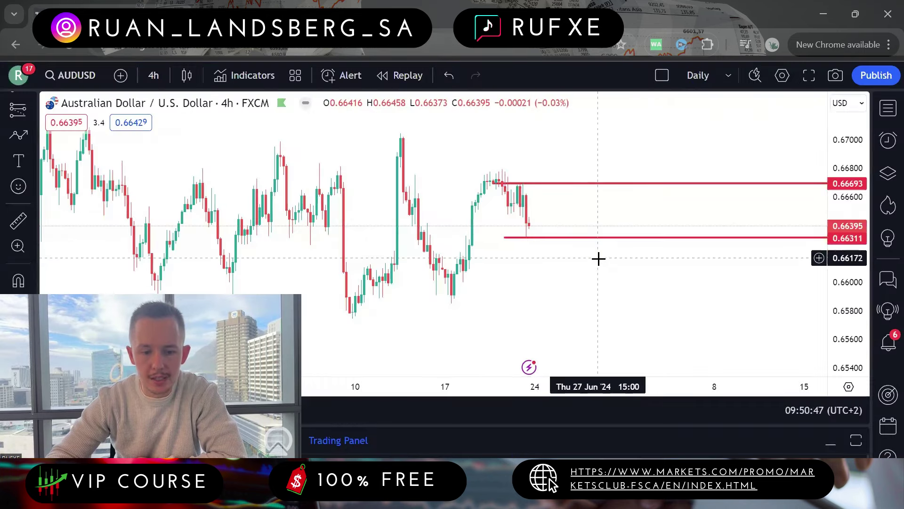
Step: Place a short position with entry at the upper ray, stop at about 0.66827 and target at about 0.66316 on the lower ray
{"action": "left_click_drag", "start_coordinate": [597, 258], "coordinate": [579, 271]}
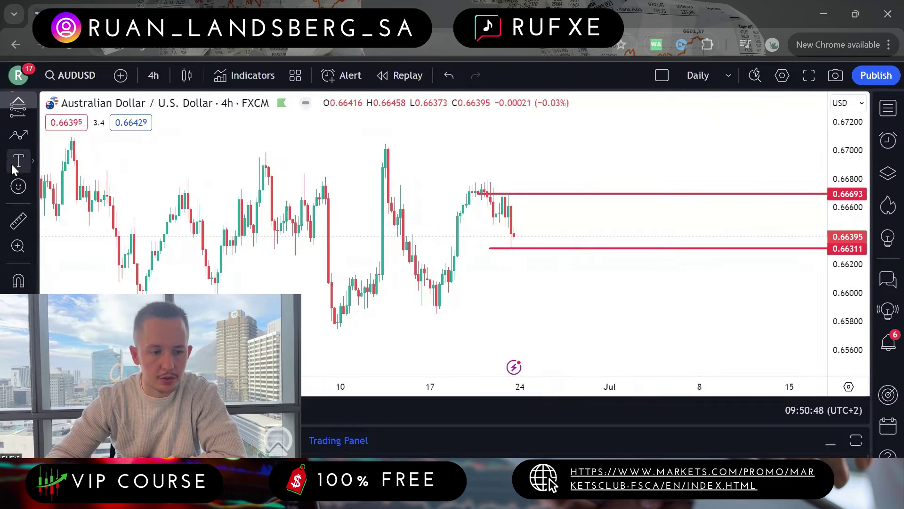
{"action": "scroll", "coordinate": [25, 230], "scroll_direction": "up", "scroll_amount": 3}
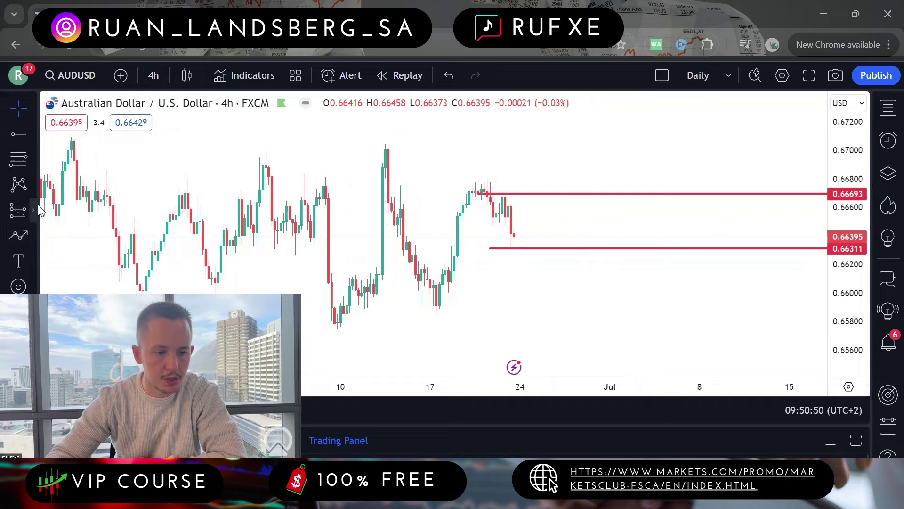
{"action": "left_click", "coordinate": [31, 211]}
{"action": "left_click", "coordinate": [128, 131]}
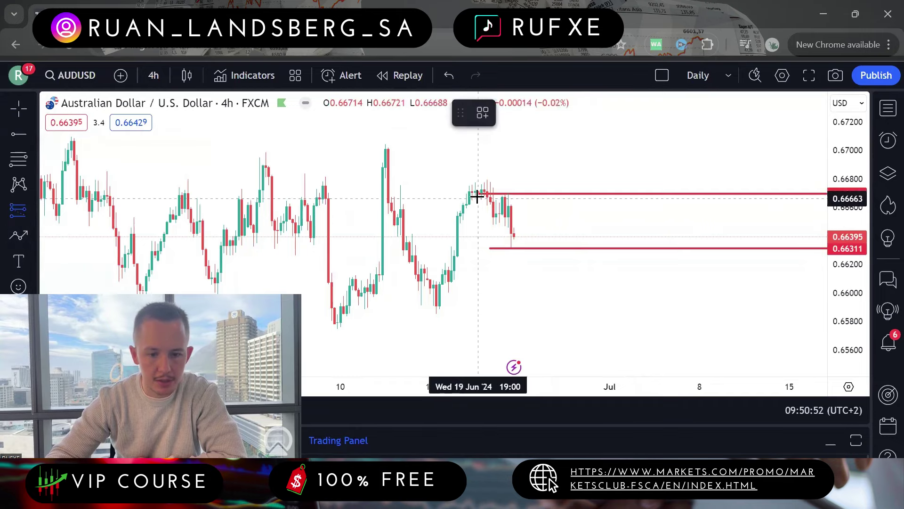
{"action": "left_click", "coordinate": [481, 193]}
{"action": "left_click_drag", "start_coordinate": [473, 154], "coordinate": [473, 176]}
{"action": "left_click_drag", "start_coordinate": [477, 231], "coordinate": [477, 247]}
{"action": "left_click", "coordinate": [579, 299]}
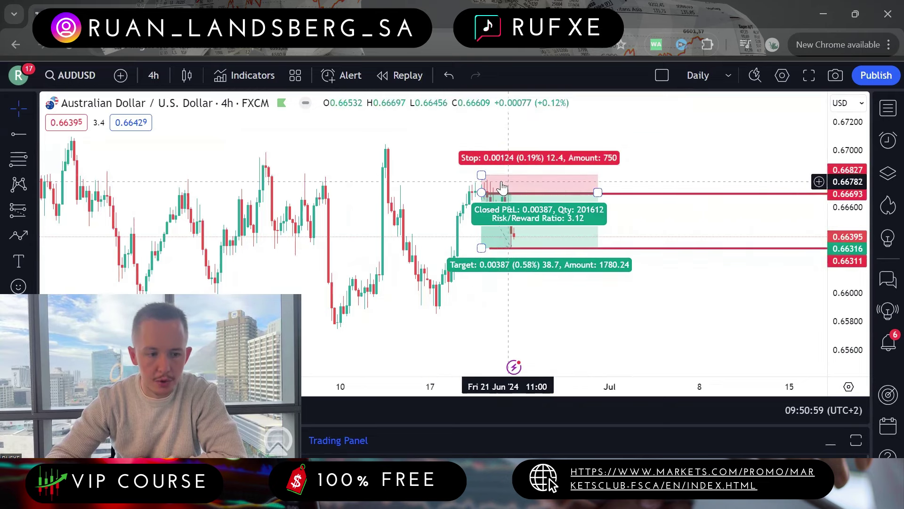
Step: Add the text label "124*0.01= $1.24" beside the short position's stop zone
{"action": "left_click", "coordinate": [18, 261]}
{"action": "left_click", "coordinate": [633, 178]}
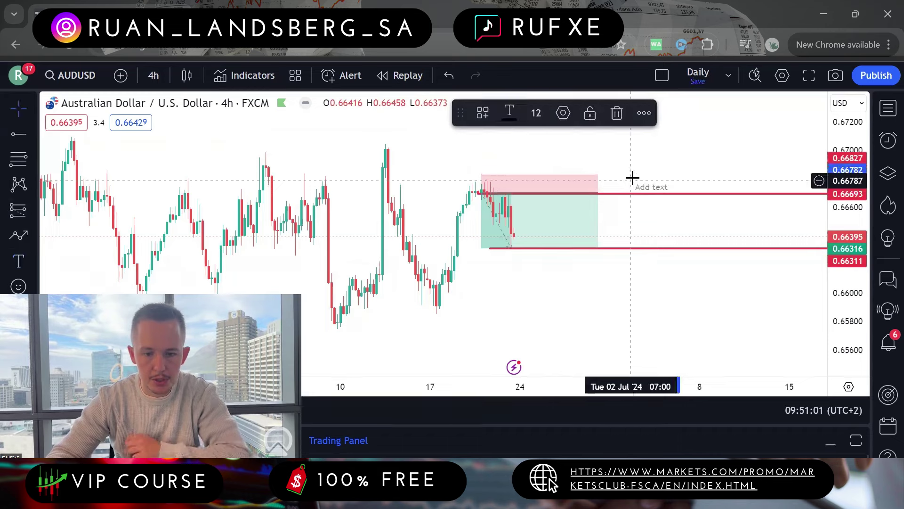
{"action": "type", "text": "124"}
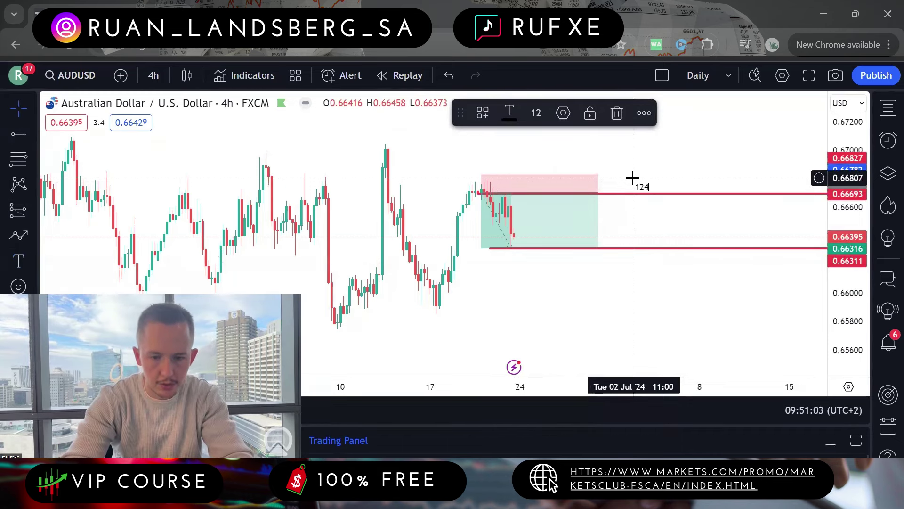
{"action": "type", "text": "*0.0"}
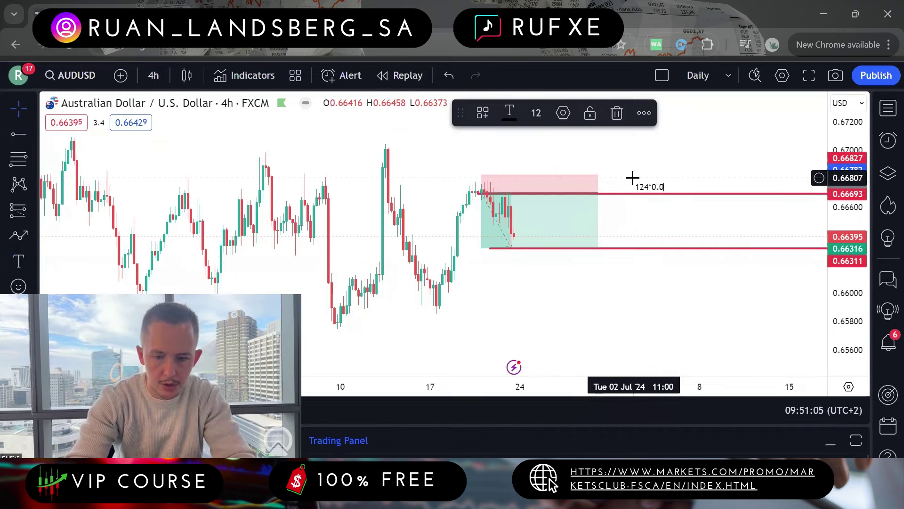
{"action": "type", "text": "1= $"}
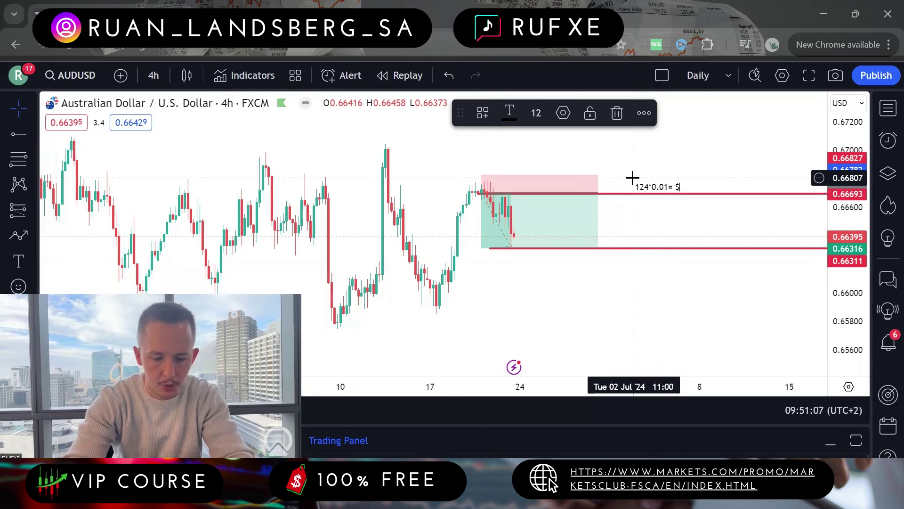
{"action": "type", "text": "1.24"}
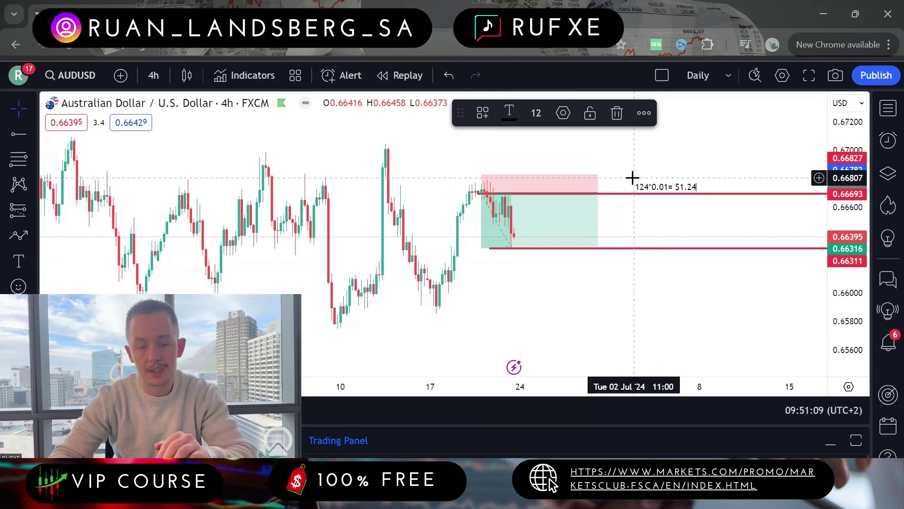
{"action": "left_click_drag", "start_coordinate": [669, 188], "coordinate": [651, 176]}
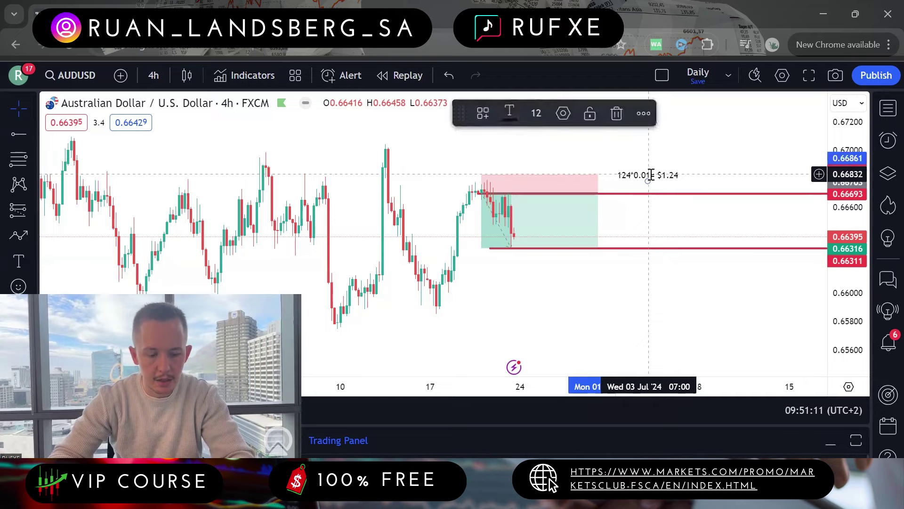
Step: Move the calculation label down beside the short position's target zone
{"action": "type", "text": "v"}
{"action": "left_click", "coordinate": [721, 97]}
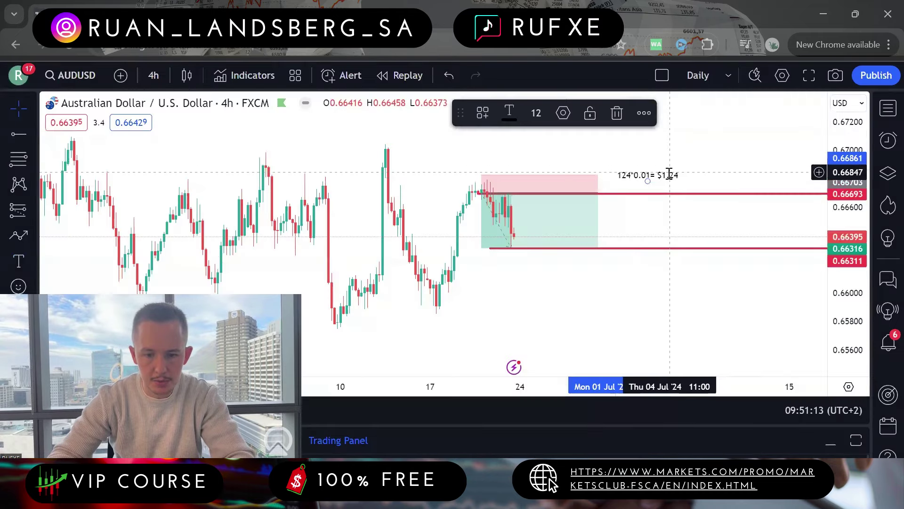
{"action": "left_click", "coordinate": [678, 172]}
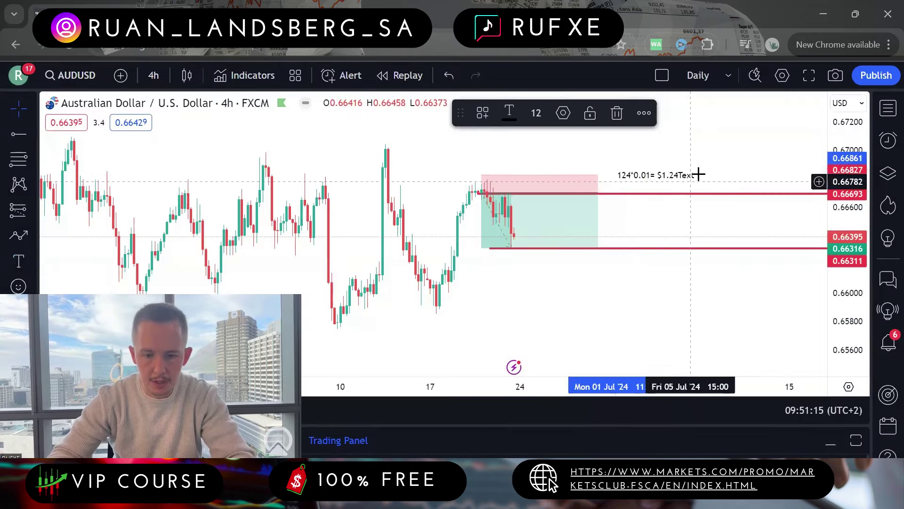
{"action": "left_click_drag", "start_coordinate": [684, 181], "coordinate": [669, 235]}
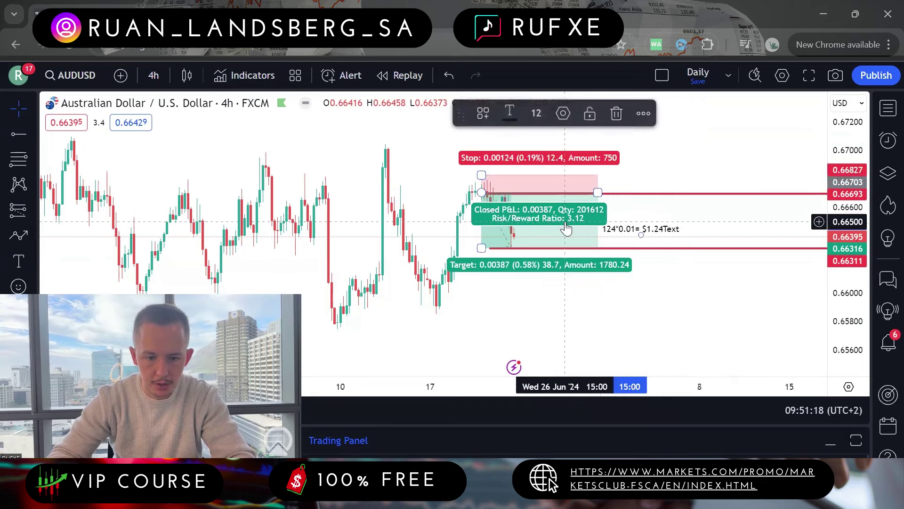
Step: Change the calculation label's text to "387*0.01= $3.87"
{"action": "double_click", "coordinate": [643, 230]}
{"action": "left_click", "coordinate": [353, 209]}
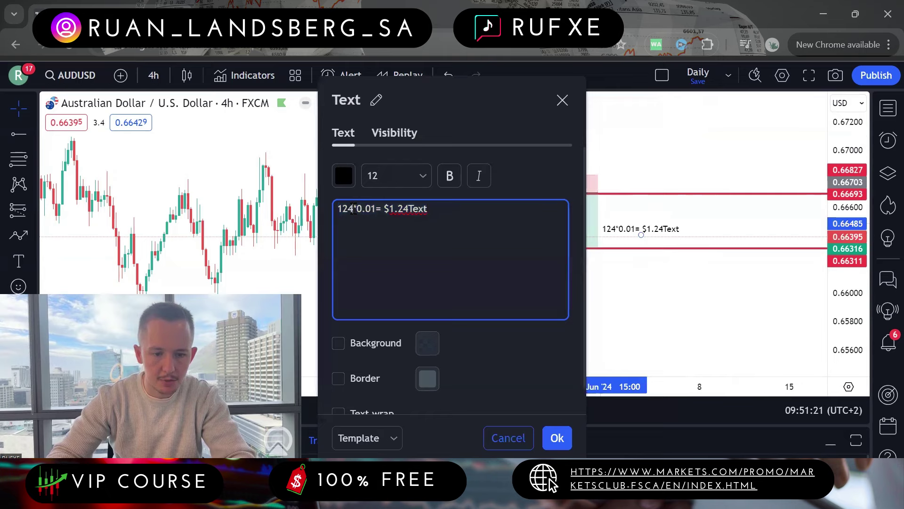
{"action": "key", "text": "BackSpace"}
{"action": "key", "text": "BackSpace"}
{"action": "key", "text": "BackSpace"}
{"action": "type", "text": "387"}
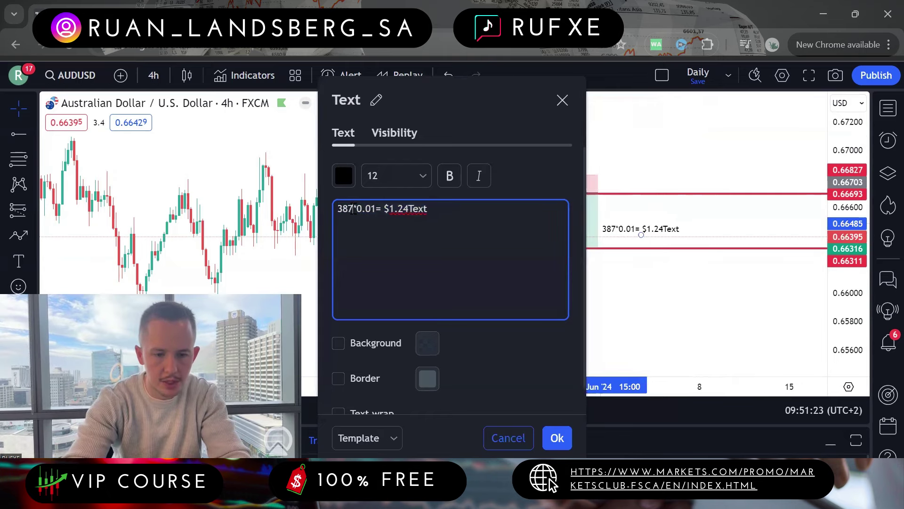
{"action": "left_click_drag", "start_coordinate": [428, 208], "coordinate": [391, 212]}
{"action": "type", "text": "3.87"}
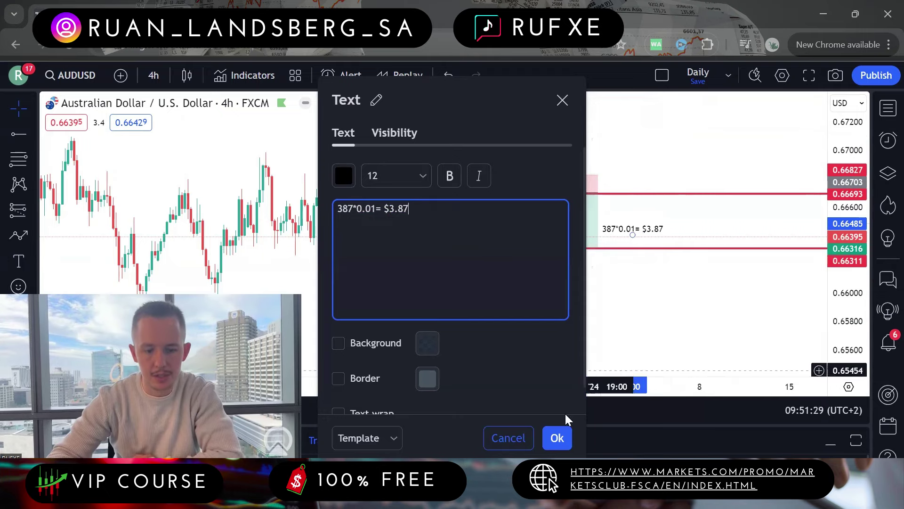
{"action": "left_click", "coordinate": [557, 438]}
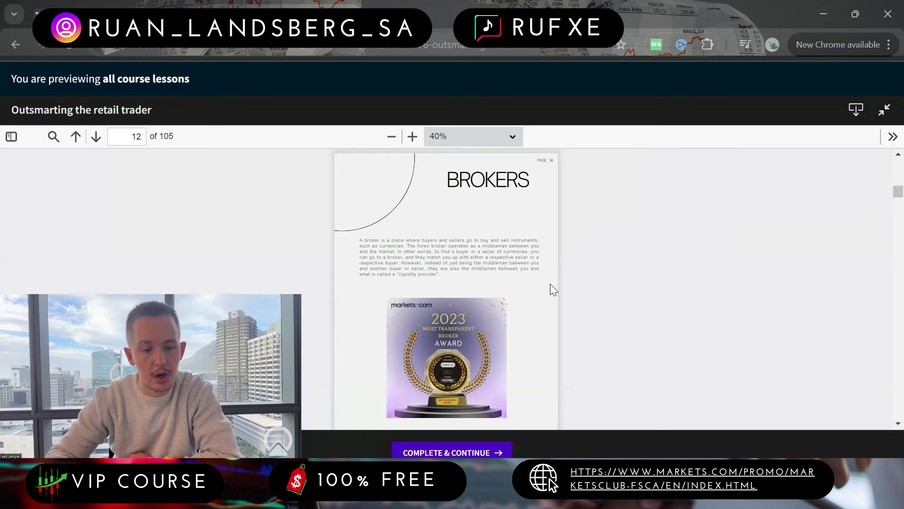
Step: Go from the Brokers page to the currency pair volatility table on page 14 of the course document and enlarge it to 100%
{"action": "scroll", "coordinate": [596, 273], "scroll_direction": "down", "scroll_amount": 10}
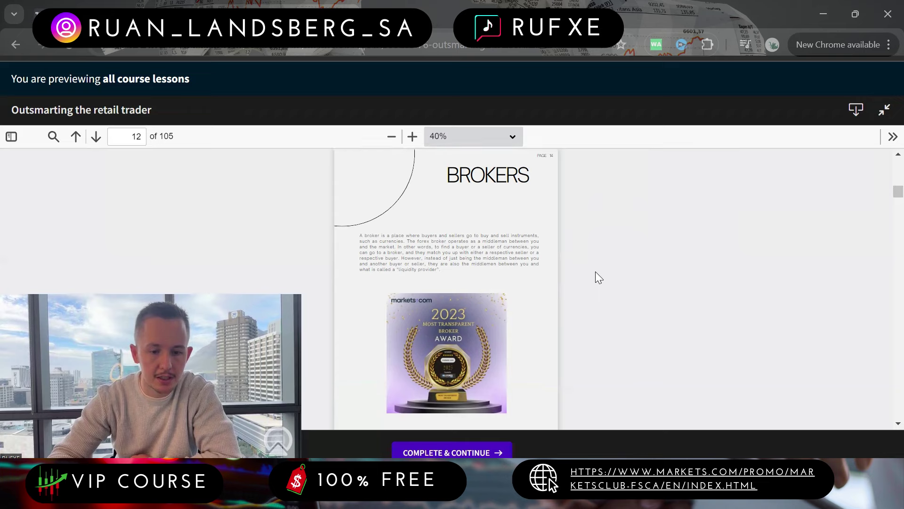
{"action": "scroll", "coordinate": [599, 269], "scroll_direction": "down", "scroll_amount": 5}
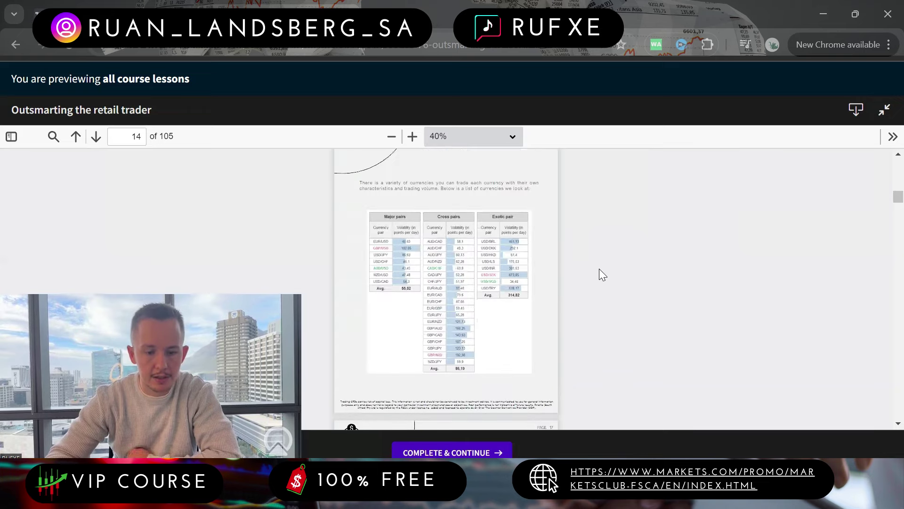
{"action": "scroll", "coordinate": [599, 269], "scroll_direction": "up", "scroll_amount": 5, "text": "ctrl"}
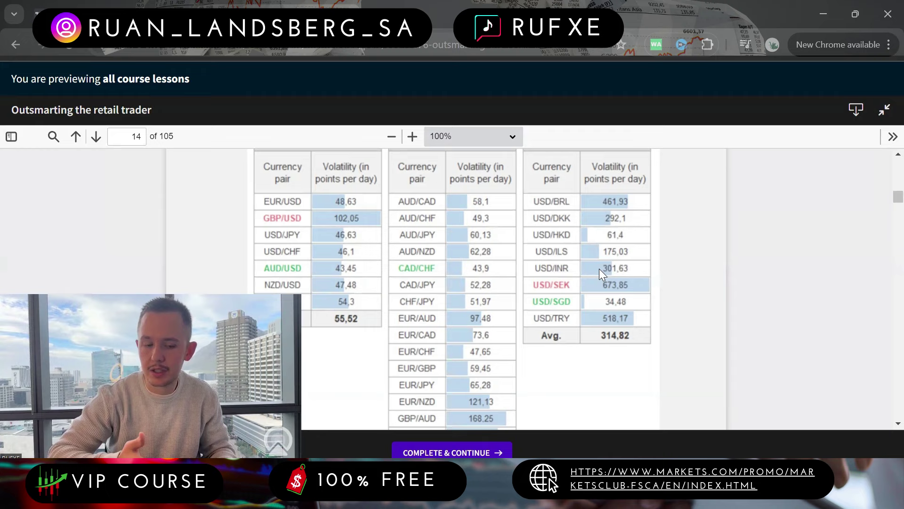
Step: Read on from the volatility table to the Choosing Currencies page and view its trading and predicting advice at 70% zoom
{"action": "scroll", "coordinate": [599, 268], "scroll_direction": "down", "scroll_amount": 10}
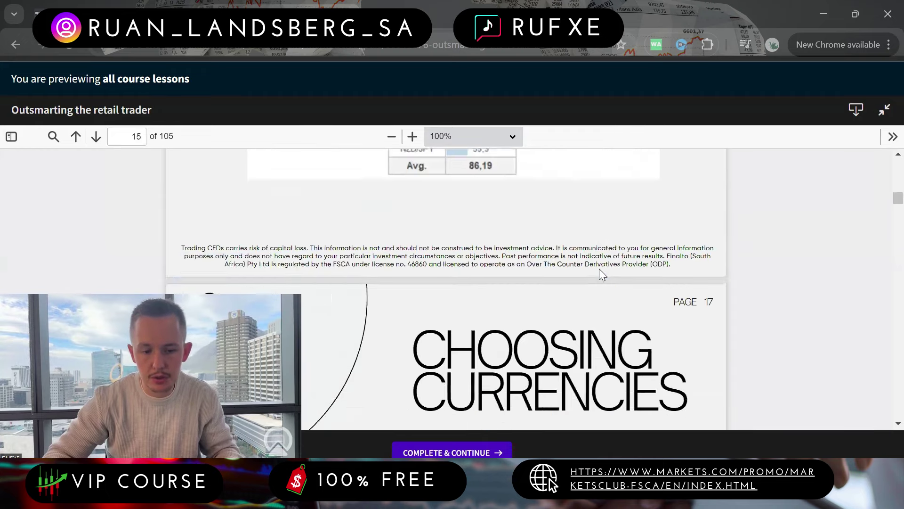
{"action": "scroll", "coordinate": [599, 268], "scroll_direction": "down", "scroll_amount": 3, "text": "ctrl"}
{"action": "scroll", "coordinate": [599, 268], "scroll_direction": "down", "scroll_amount": 2}
{"action": "scroll", "coordinate": [600, 269], "scroll_direction": "up", "scroll_amount": 1}
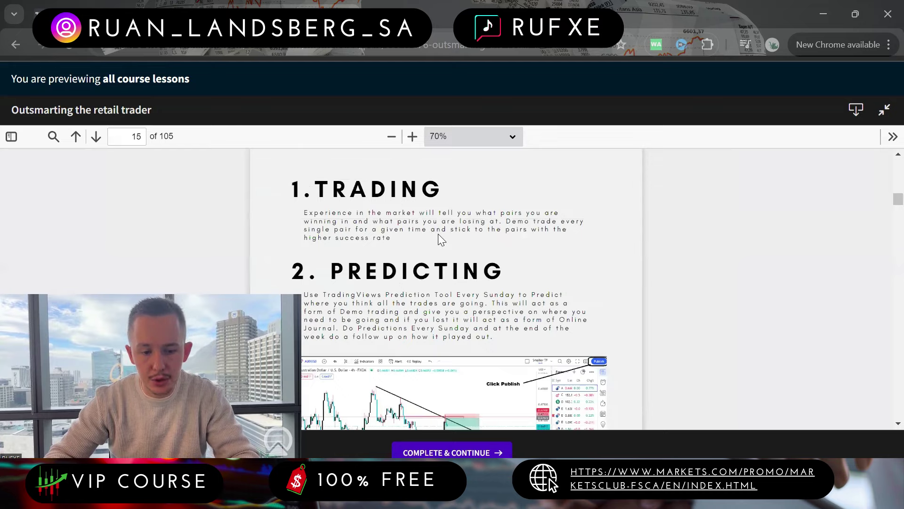
{"action": "scroll", "coordinate": [440, 240], "scroll_direction": "down", "scroll_amount": 3}
Step: Show the publishing options for trade ideas on the AUDUSD chart, dismiss them, and return to the course document
{"action": "left_click", "coordinate": [133, 4]}
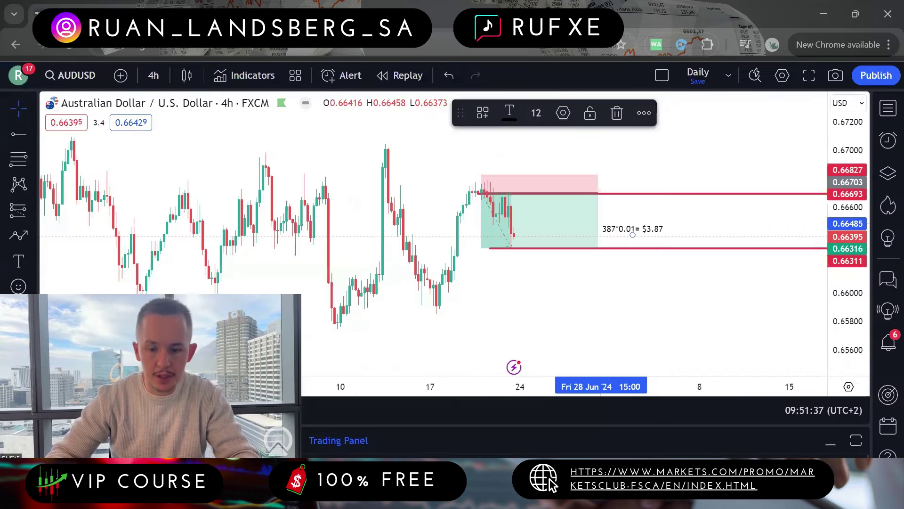
{"action": "left_click", "coordinate": [877, 78]}
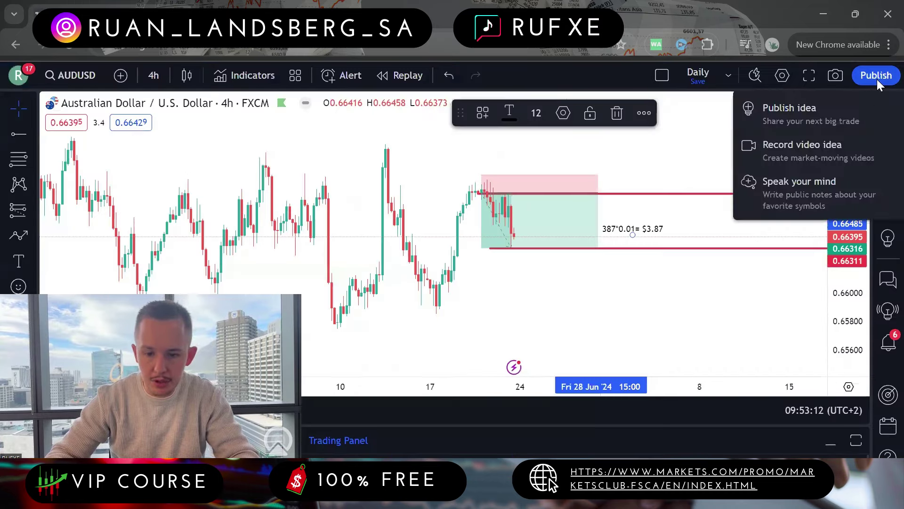
{"action": "left_click", "coordinate": [720, 149]}
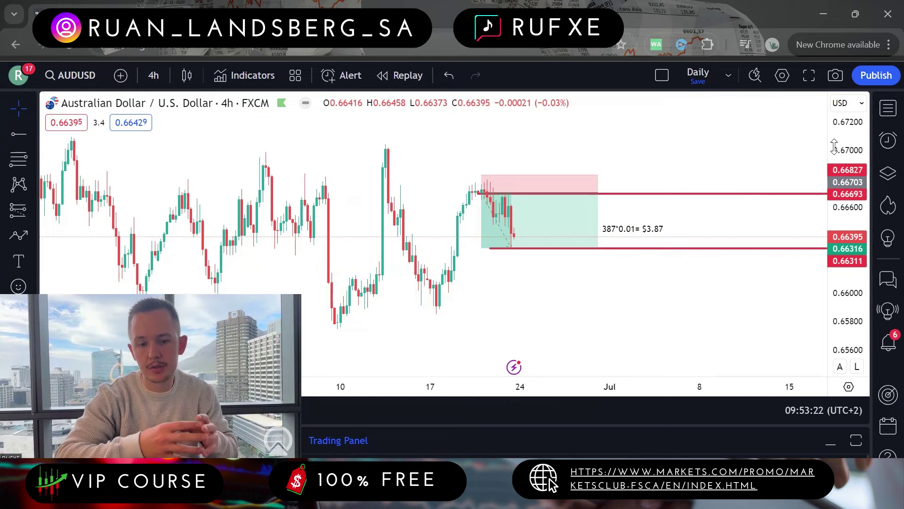
{"action": "left_click", "coordinate": [352, 5]}
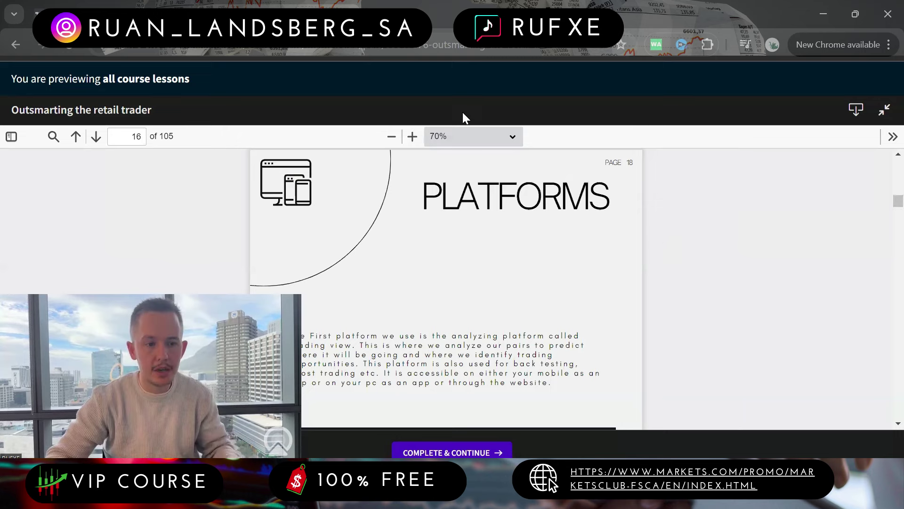
Step: Return to the AUDUSD chart and briefly show the Forex watchlist beside it before hiding the list again
{"action": "left_click", "coordinate": [471, 14]}
{"action": "left_click", "coordinate": [631, 254]}
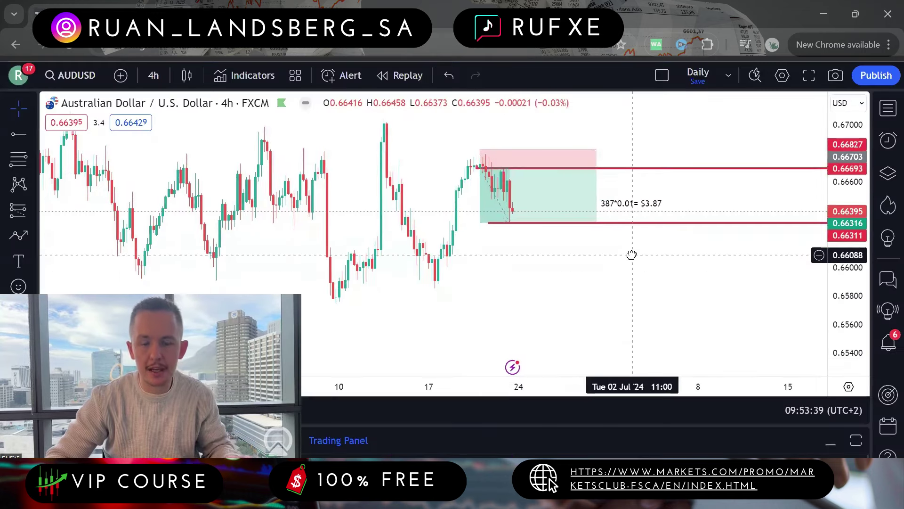
{"action": "scroll", "coordinate": [751, 218], "scroll_direction": "down", "scroll_amount": 3}
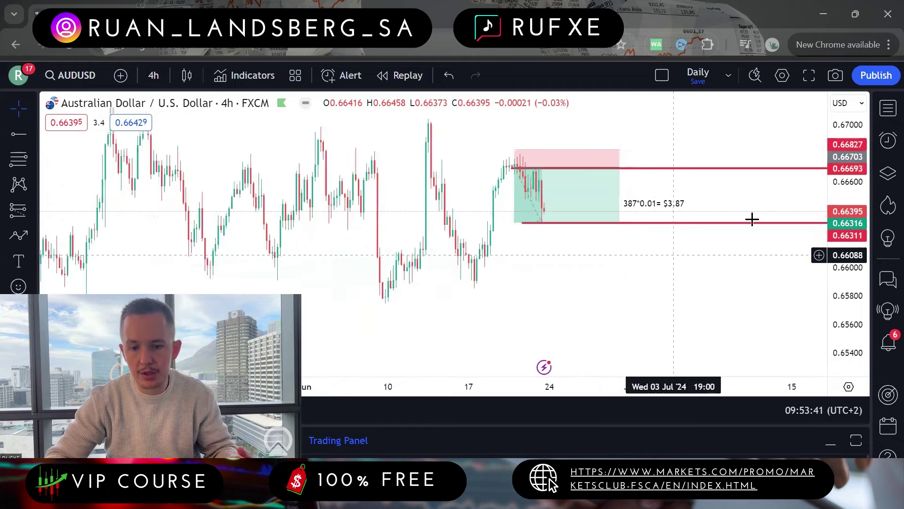
{"action": "left_click", "coordinate": [884, 111]}
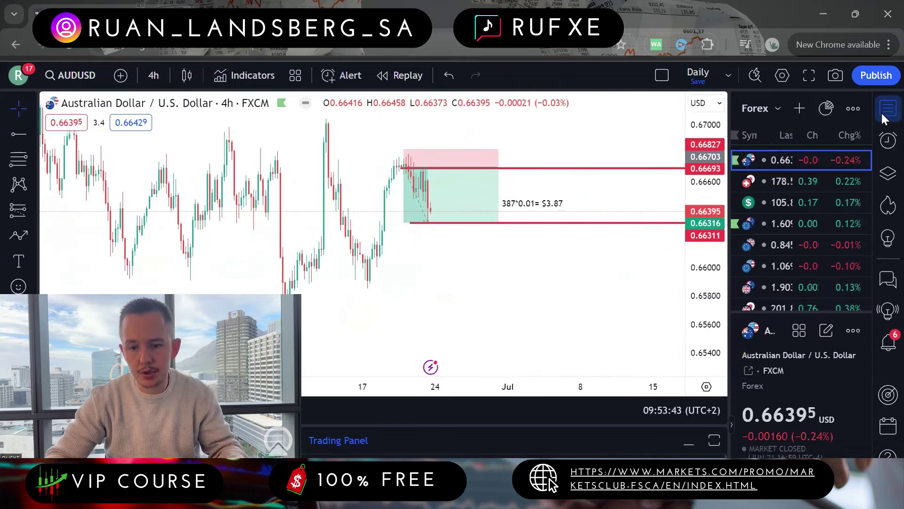
{"action": "left_click", "coordinate": [882, 114]}
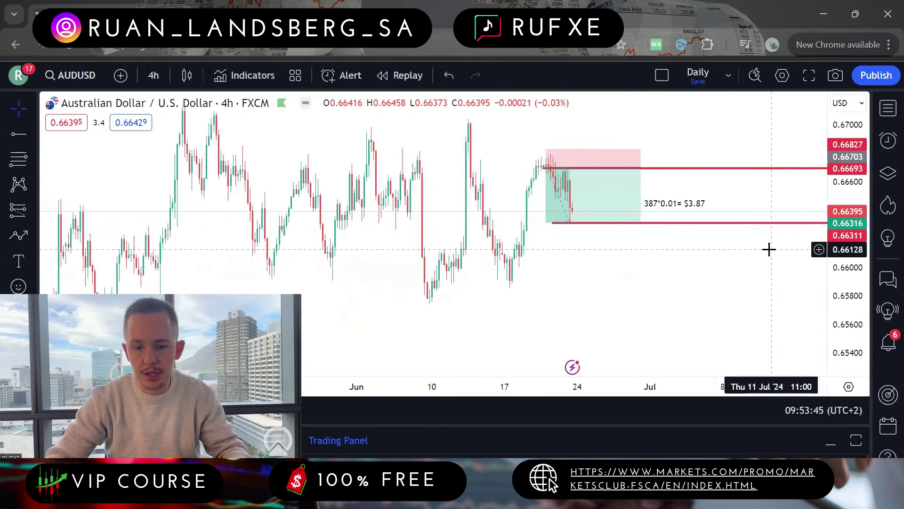
Step: Review the course document from the Platforms page through spread, buying and selling, and types of trading to the candlestick diagram on page 36
{"action": "left_click", "coordinate": [280, 5]}
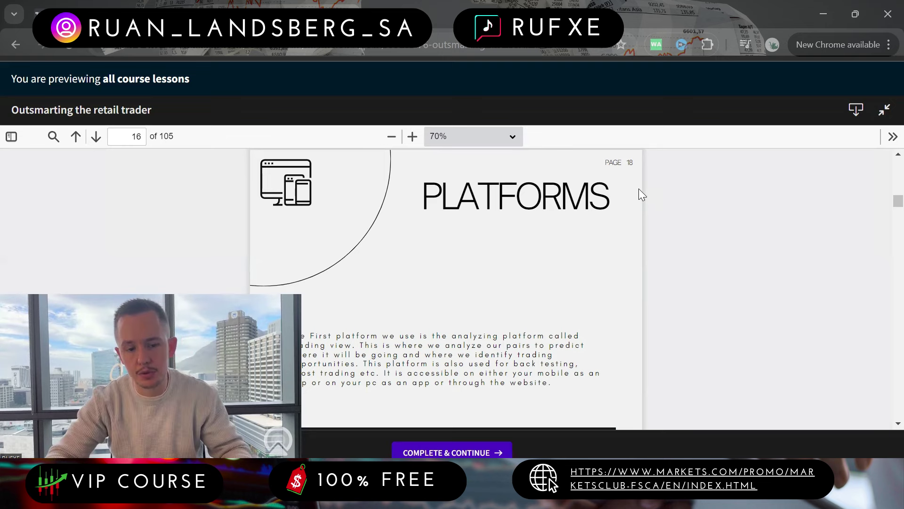
{"action": "scroll", "coordinate": [649, 223], "scroll_direction": "down", "scroll_amount": 15}
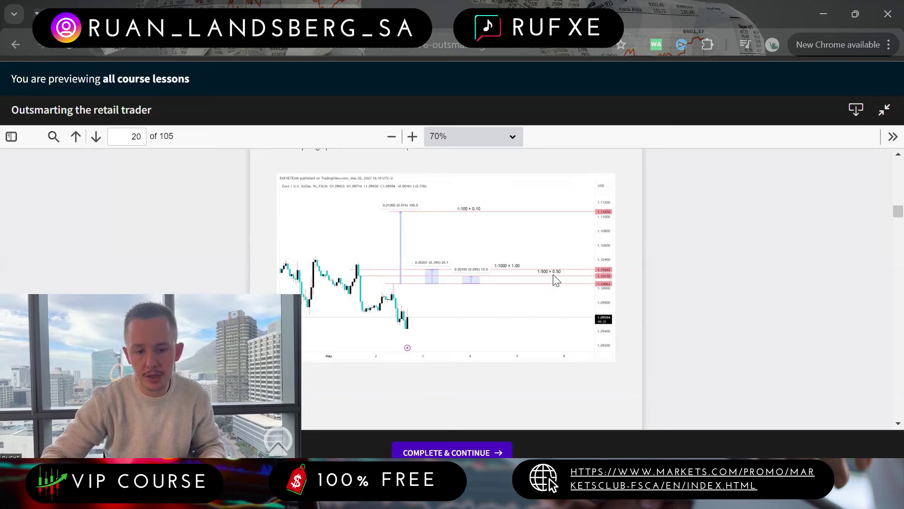
{"action": "scroll", "coordinate": [554, 280], "scroll_direction": "down", "scroll_amount": 5}
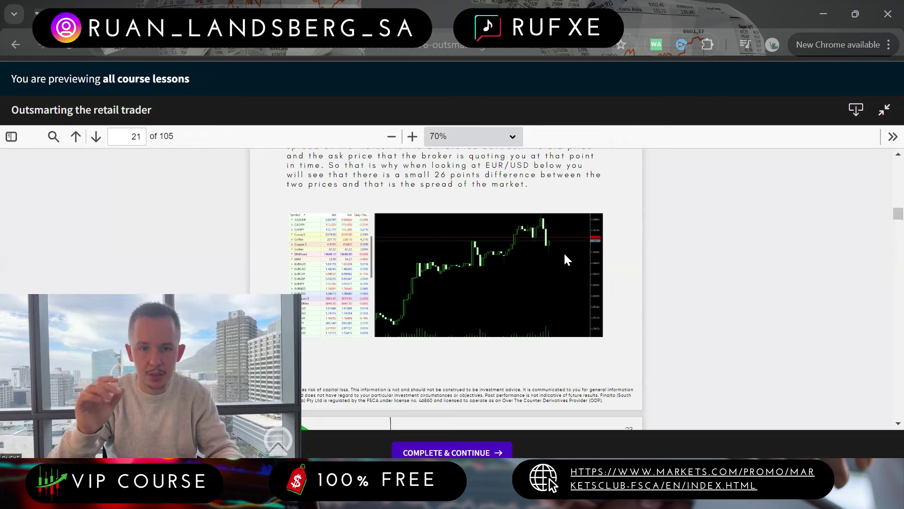
{"action": "scroll", "coordinate": [565, 254], "scroll_direction": "down", "scroll_amount": 6}
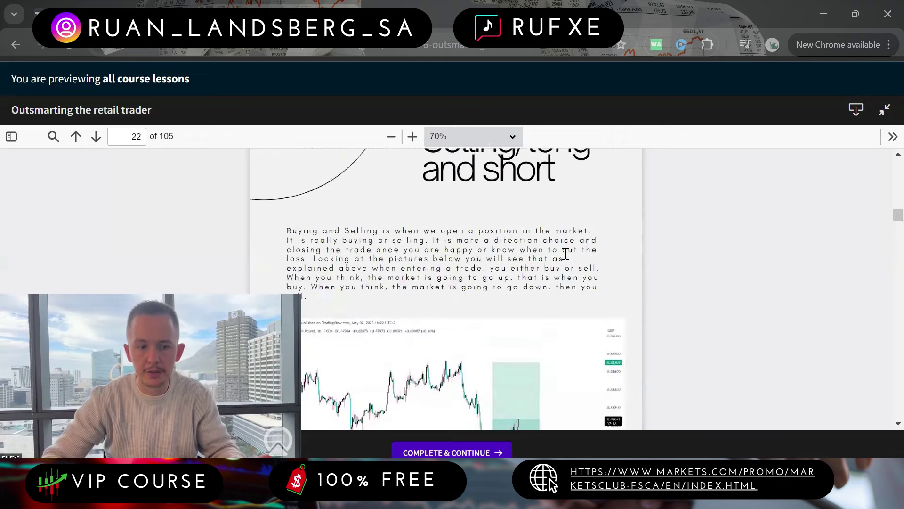
{"action": "scroll", "coordinate": [565, 255], "scroll_direction": "down", "scroll_amount": 3}
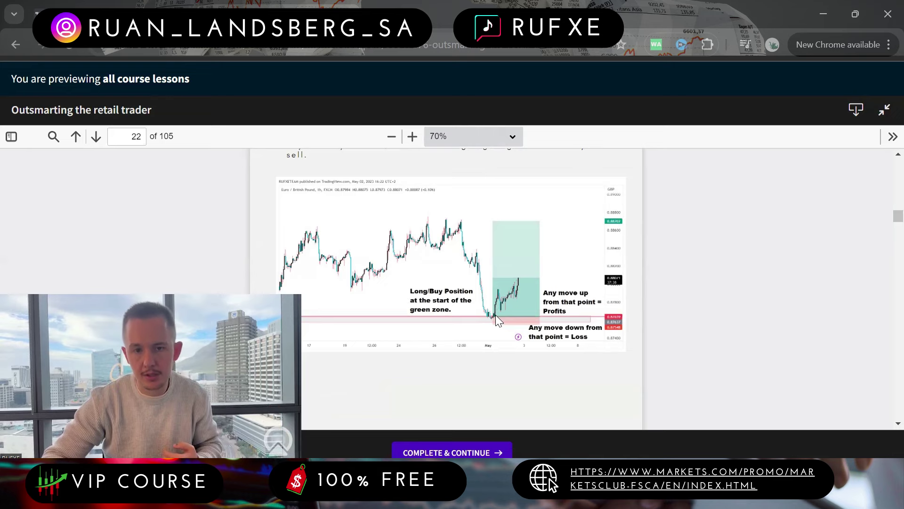
{"action": "scroll", "coordinate": [494, 316], "scroll_direction": "down", "scroll_amount": 9}
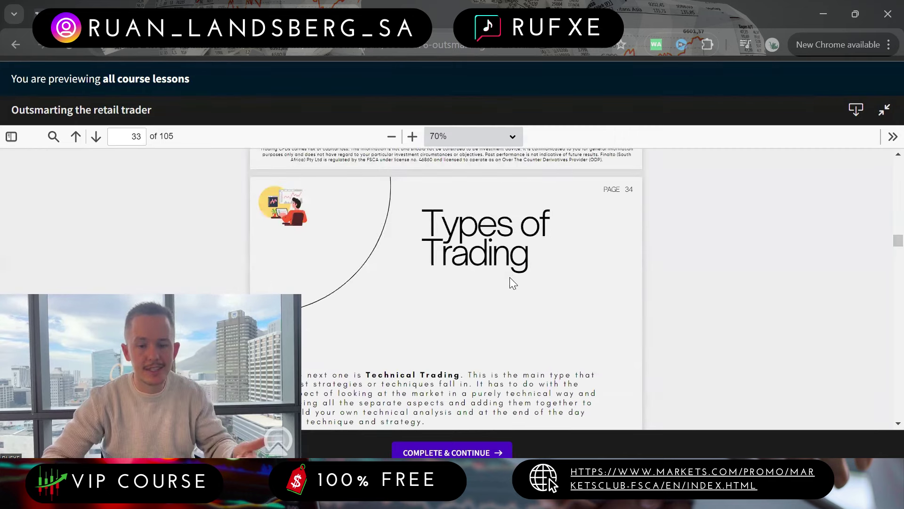
{"action": "scroll", "coordinate": [511, 278], "scroll_direction": "down", "scroll_amount": 5}
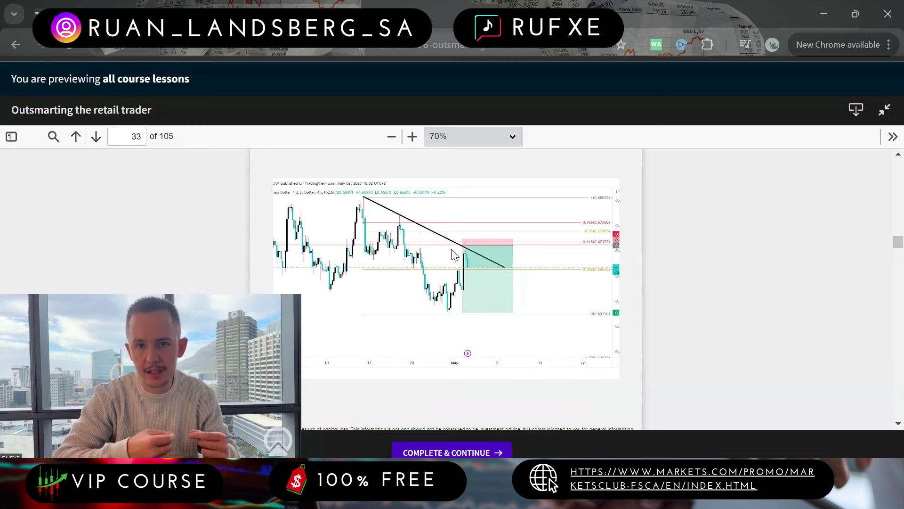
{"action": "scroll", "coordinate": [452, 254], "scroll_direction": "down", "scroll_amount": 8}
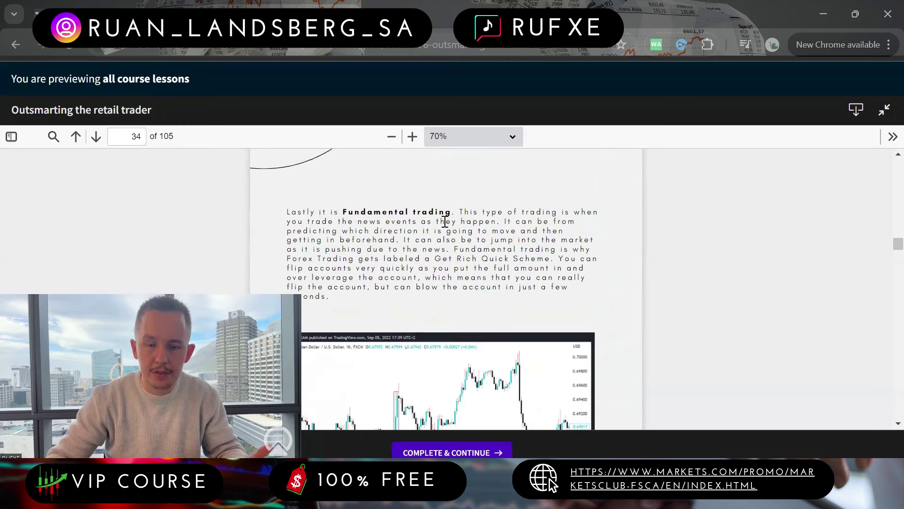
{"action": "scroll", "coordinate": [452, 253], "scroll_direction": "down", "scroll_amount": 3}
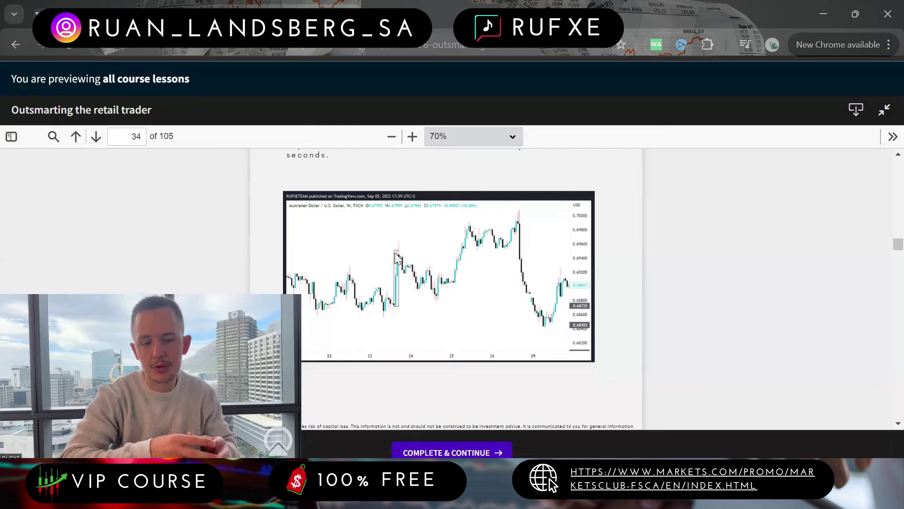
{"action": "scroll", "coordinate": [457, 234], "scroll_direction": "down", "scroll_amount": 15}
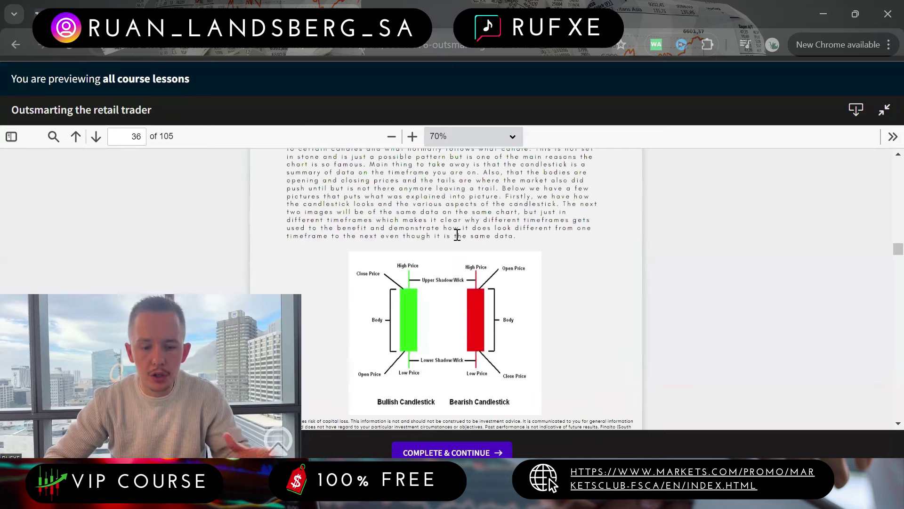
Step: Compare the candles on the AUDUSD chart with the bullish and bearish candlestick diagram in the course document
{"action": "key", "text": "ctrl+Tab"}
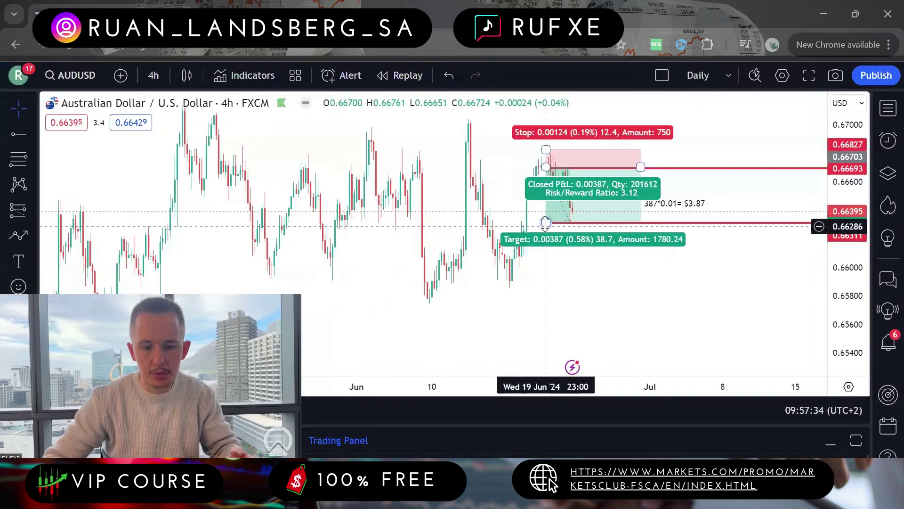
{"action": "left_click", "coordinate": [265, 4]}
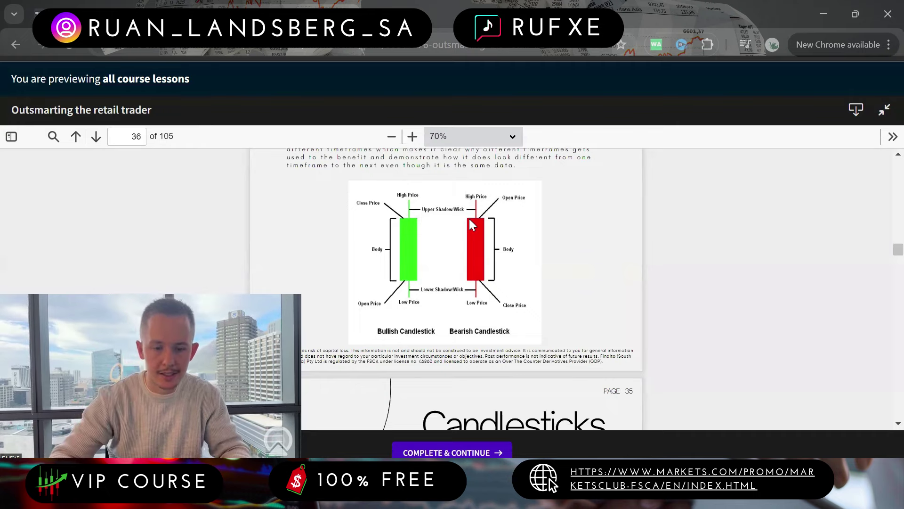
{"action": "key", "text": "ctrl+Tab"}
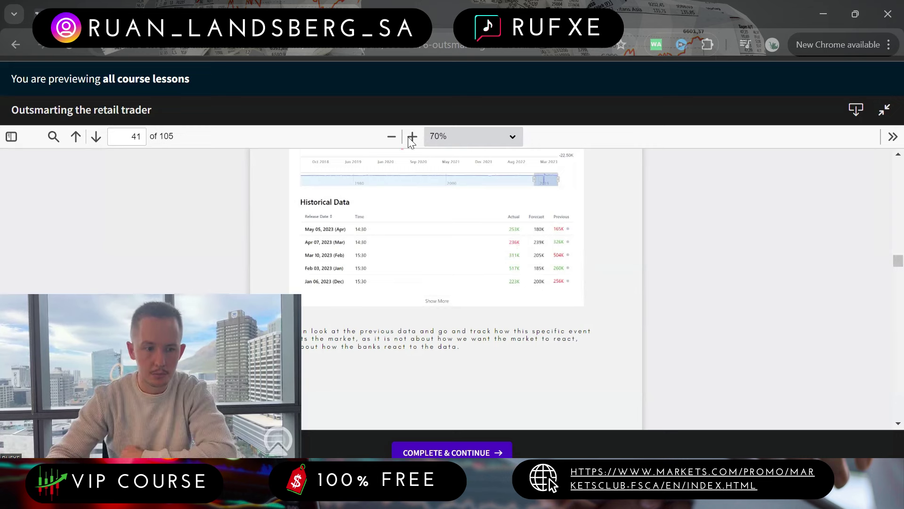
Step: Return to the AUDUSD chart and try to draw a path from the short position's entry line down to its target line
{"action": "key", "text": "ctrl+Tab"}
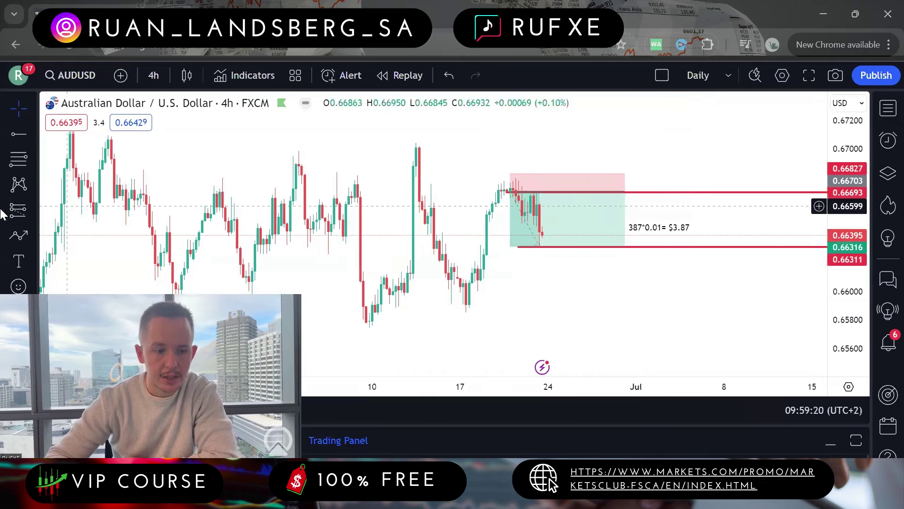
{"action": "left_click", "coordinate": [19, 235]}
{"action": "left_click_drag", "start_coordinate": [510, 193], "coordinate": [518, 246]}
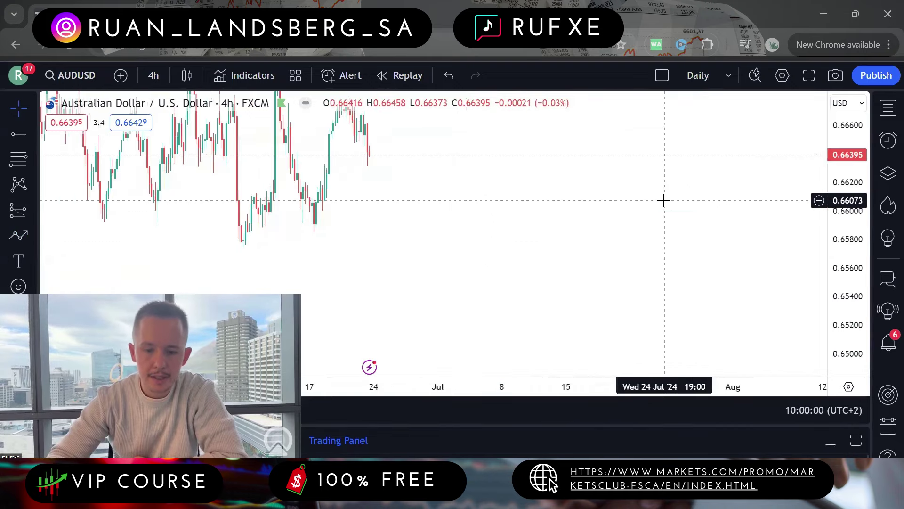
Step: Draw a rising zigzag path with three higher peaks in the empty area beyond the latest AUDUSD candles, ending in a pullback
{"action": "left_click", "coordinate": [19, 236]}
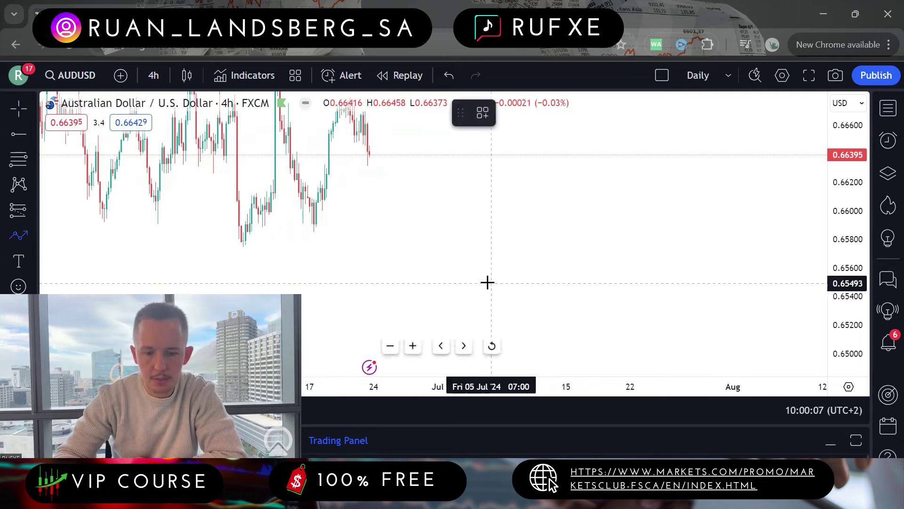
{"action": "left_click", "coordinate": [487, 281]}
{"action": "left_click", "coordinate": [523, 221]}
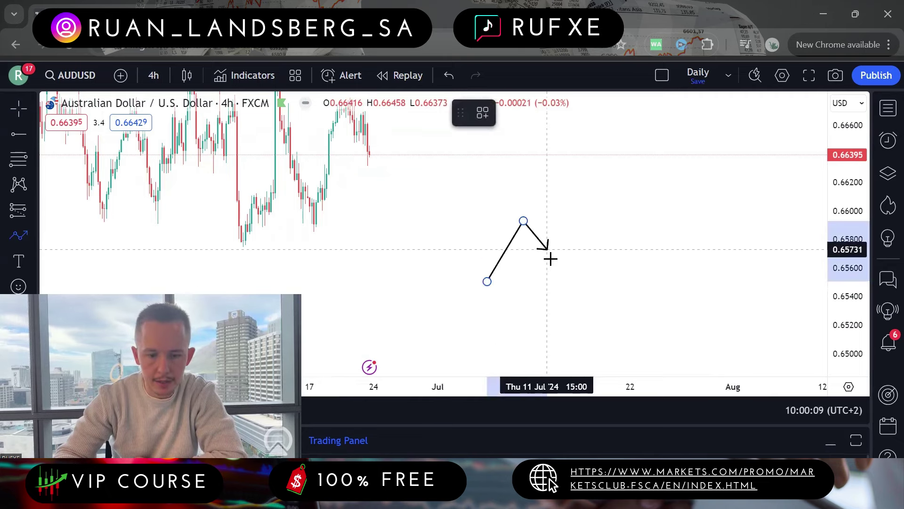
{"action": "left_click", "coordinate": [551, 266]}
{"action": "double_click", "coordinate": [566, 189]}
{"action": "left_click", "coordinate": [598, 245]}
{"action": "left_click", "coordinate": [603, 166]}
{"action": "double_click", "coordinate": [639, 220]}
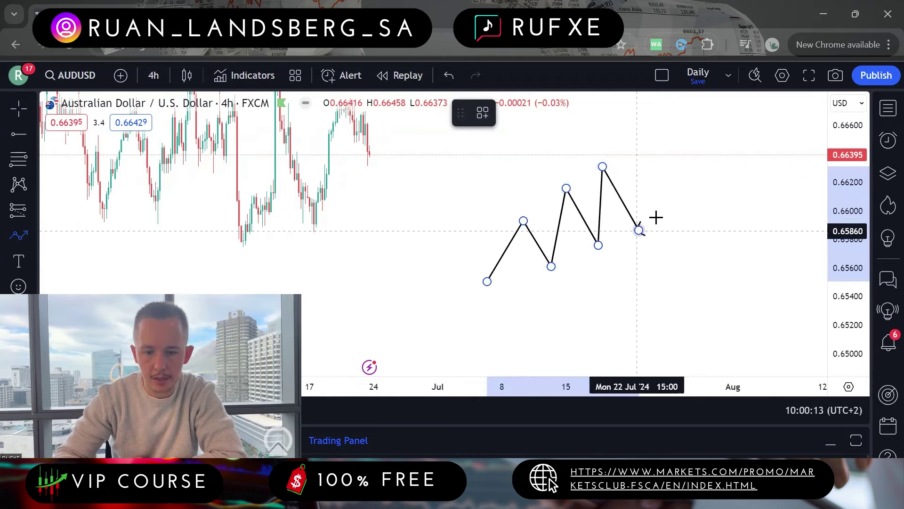
Step: Mark a zone with a small, wide rectangle around the arrow tip at the end of the zigzag path
{"action": "left_click", "coordinate": [32, 235]}
{"action": "left_click", "coordinate": [104, 202]}
{"action": "left_click", "coordinate": [526, 258]}
{"action": "left_click", "coordinate": [582, 269]}
{"action": "left_click_drag", "start_coordinate": [569, 270], "coordinate": [667, 227]}
{"action": "left_click_drag", "start_coordinate": [701, 287], "coordinate": [703, 292]}
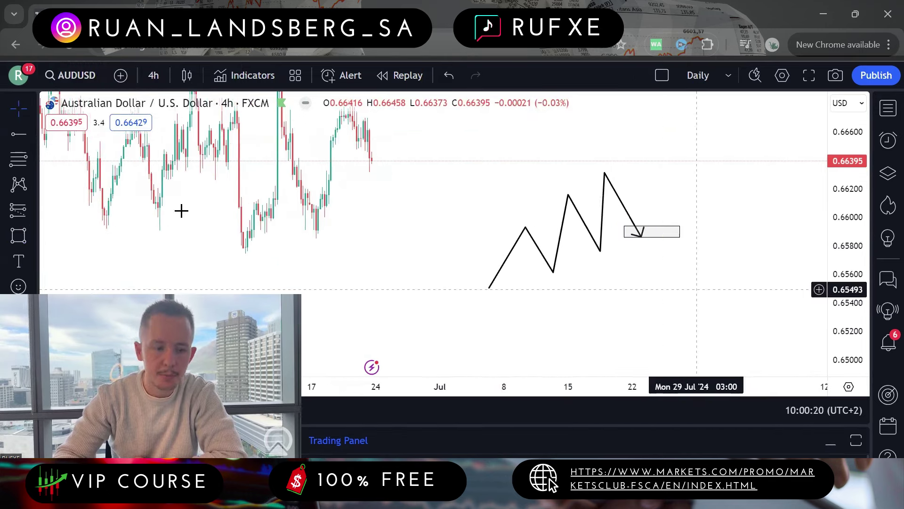
Step: Add the text label "WEEKLY" below the zigzag path and place it just under the middle of the drawing
{"action": "left_click", "coordinate": [18, 261]}
{"action": "left_click", "coordinate": [569, 315]}
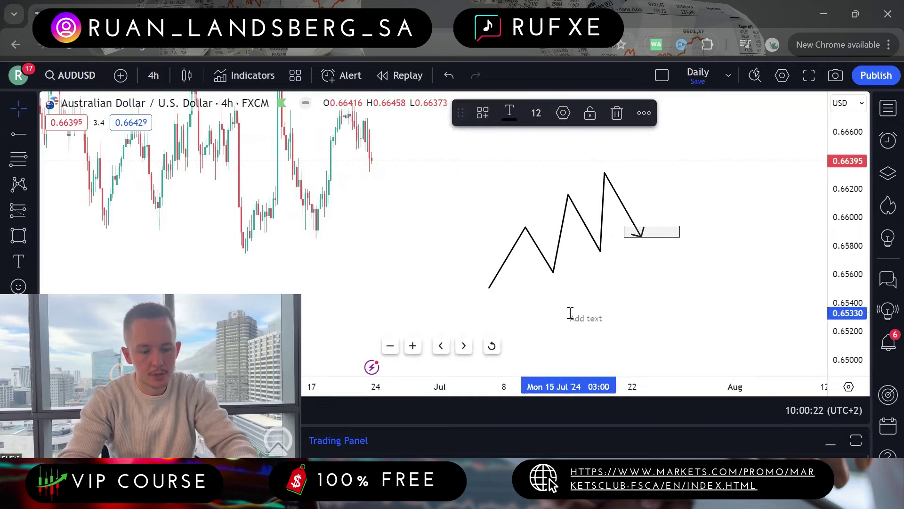
{"action": "type", "text": "WEEKLY"}
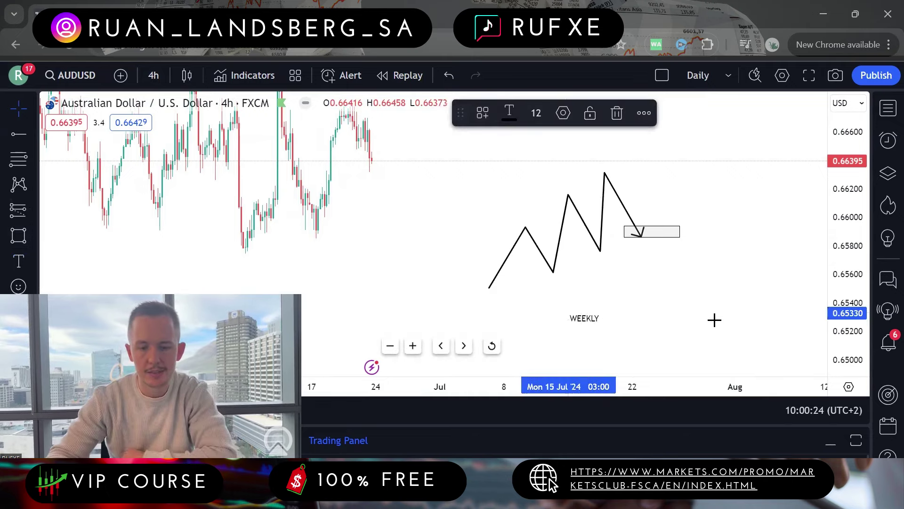
{"action": "left_click_drag", "start_coordinate": [588, 315], "coordinate": [596, 295]}
{"action": "left_click", "coordinate": [692, 283]}
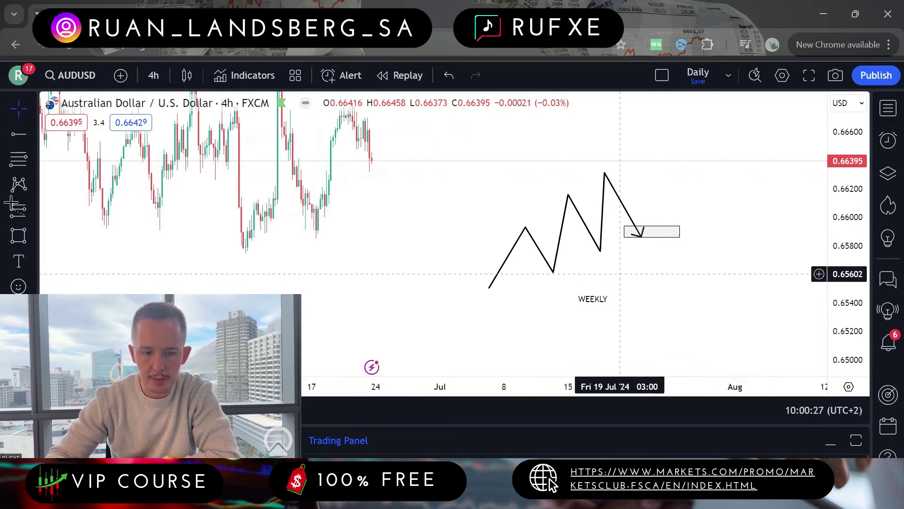
Step: Draw a smaller descending zigzag path along the second pullback of the weekly path, from its second peak down to the following low
{"action": "left_click", "coordinate": [33, 236]}
{"action": "scroll", "coordinate": [80, 245], "scroll_direction": "down", "scroll_amount": 3}
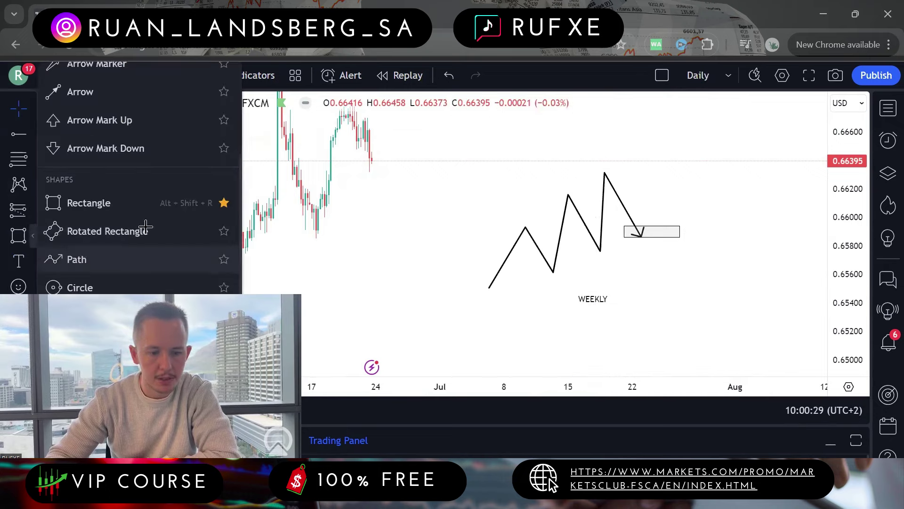
{"action": "left_click", "coordinate": [81, 249]}
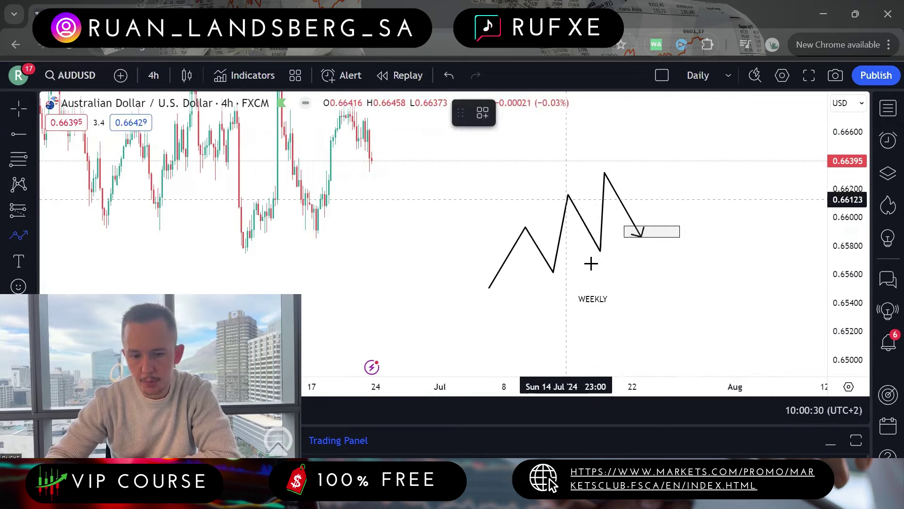
{"action": "left_click", "coordinate": [569, 194]}
{"action": "left_click", "coordinate": [570, 228]}
{"action": "left_click", "coordinate": [580, 216]}
{"action": "left_click", "coordinate": [584, 247]}
{"action": "left_click", "coordinate": [592, 238]}
{"action": "left_click", "coordinate": [594, 256]}
{"action": "double_click", "coordinate": [601, 250]}
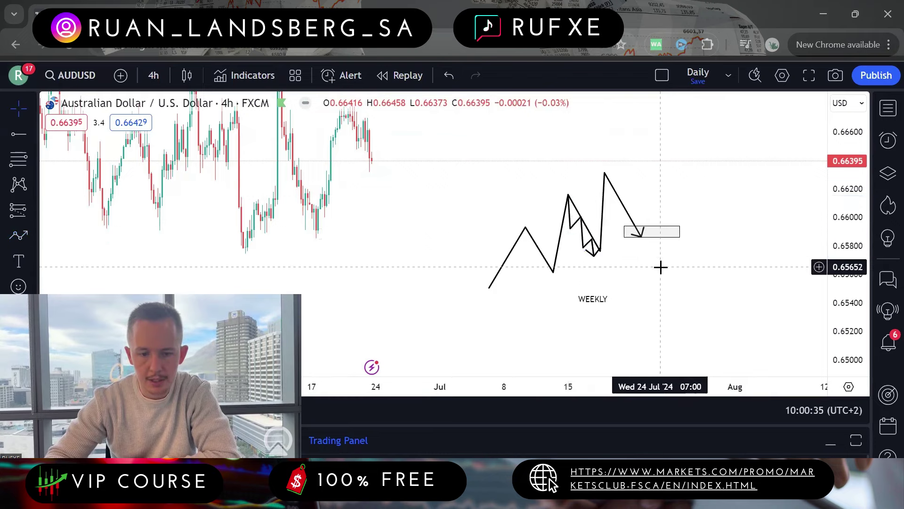
Step: Circle the lower high on the small descending path and move the zone rectangle down to that path's arrow tip
{"action": "left_click", "coordinate": [34, 236]}
{"action": "left_click", "coordinate": [96, 286]}
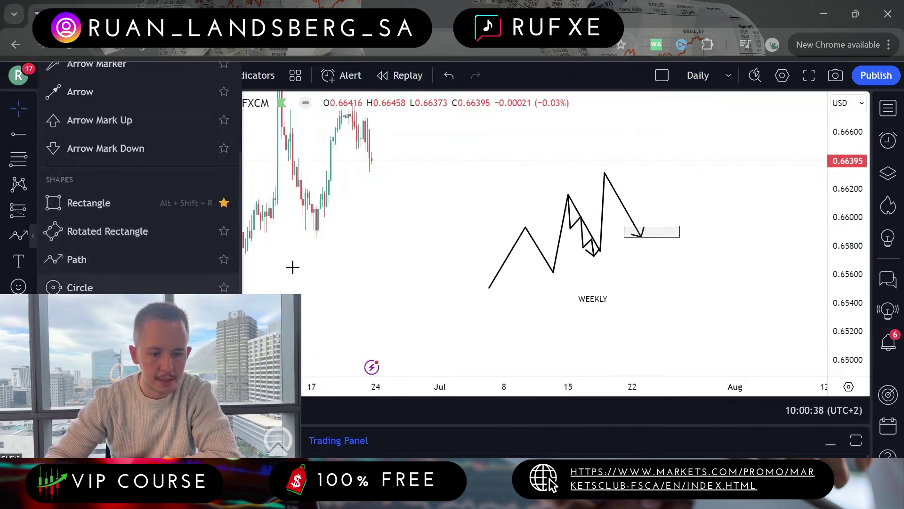
{"action": "left_click", "coordinate": [582, 219]}
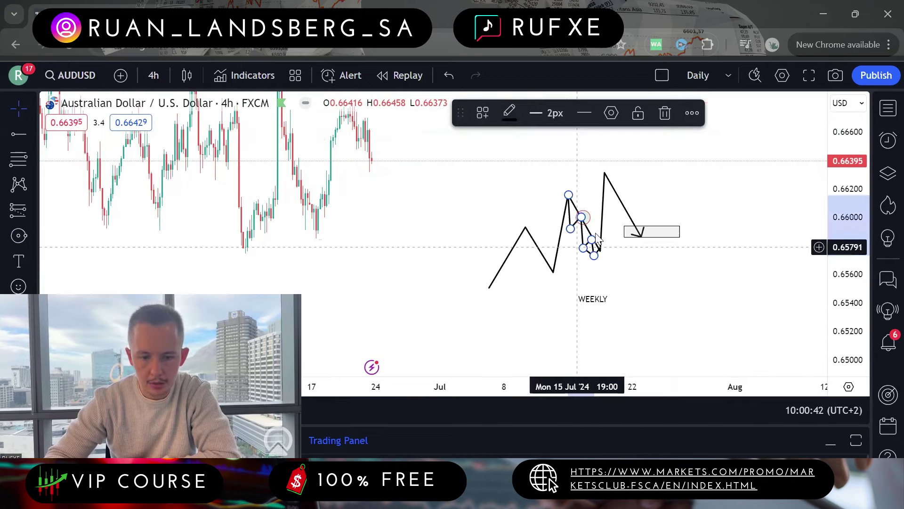
{"action": "left_click", "coordinate": [600, 266]}
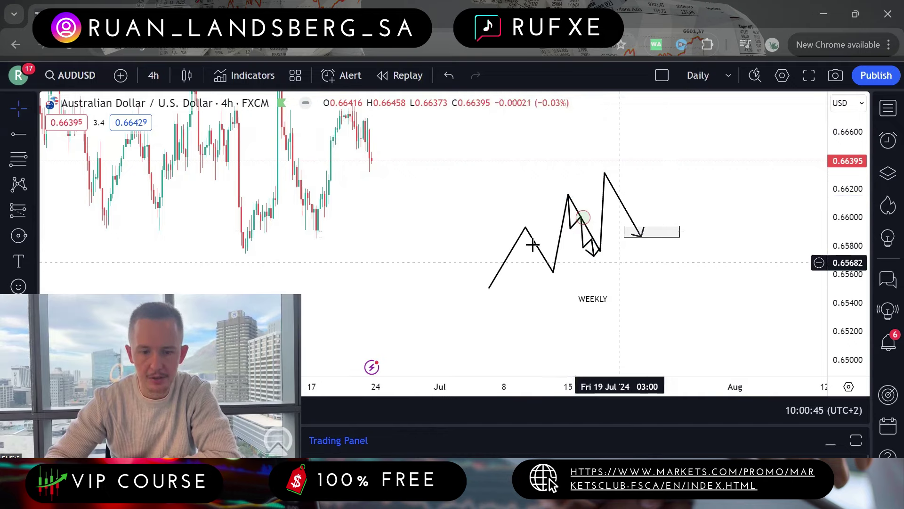
{"action": "left_click_drag", "start_coordinate": [644, 250], "coordinate": [597, 274]}
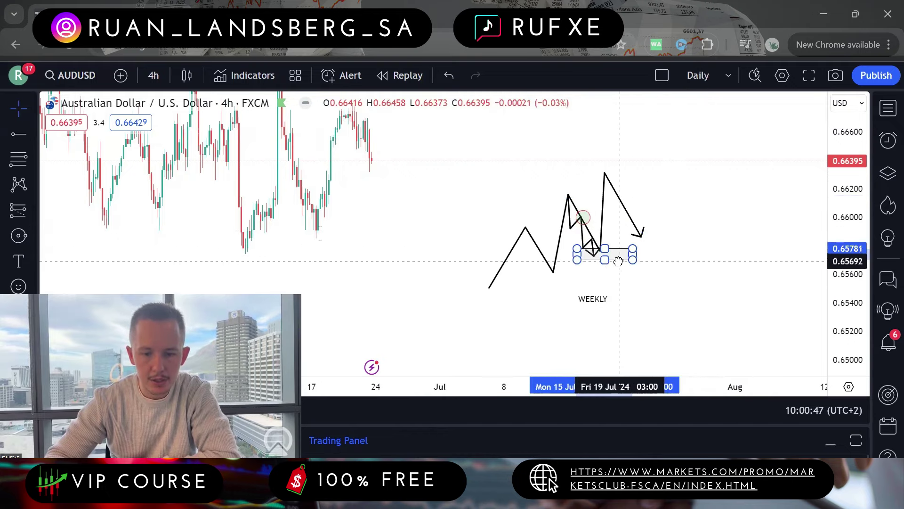
{"action": "left_click", "coordinate": [686, 279]}
Step: Try to draw a small rising zigzag path from the zone up to the weekly path's third peak
{"action": "left_click", "coordinate": [34, 236]}
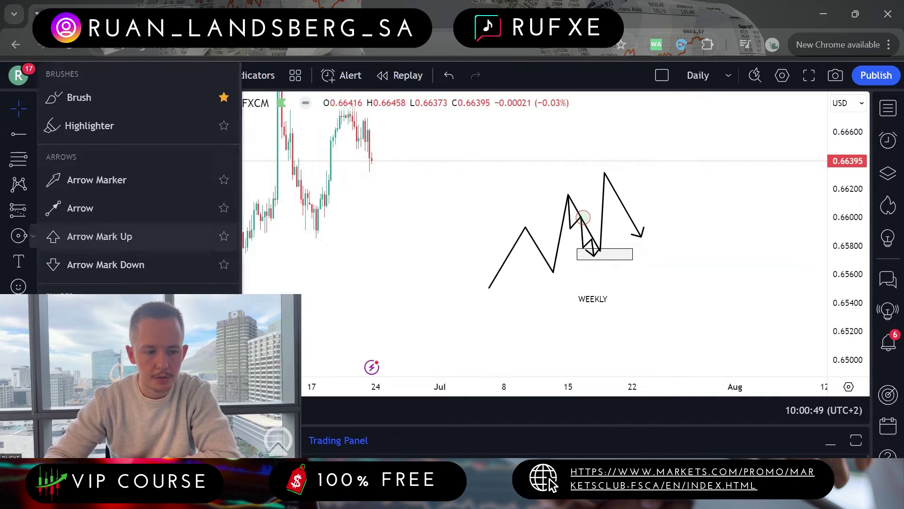
{"action": "scroll", "coordinate": [130, 245], "scroll_direction": "down", "scroll_amount": 3}
{"action": "left_click", "coordinate": [131, 263]}
{"action": "left_click", "coordinate": [593, 250]}
{"action": "left_click", "coordinate": [591, 221]}
{"action": "left_click", "coordinate": [603, 234]}
{"action": "left_click", "coordinate": [605, 208]}
{"action": "left_click", "coordinate": [597, 202]}
{"action": "left_click", "coordinate": [598, 179]}
{"action": "left_click", "coordinate": [606, 171]}
{"action": "double_click", "coordinate": [682, 164]}
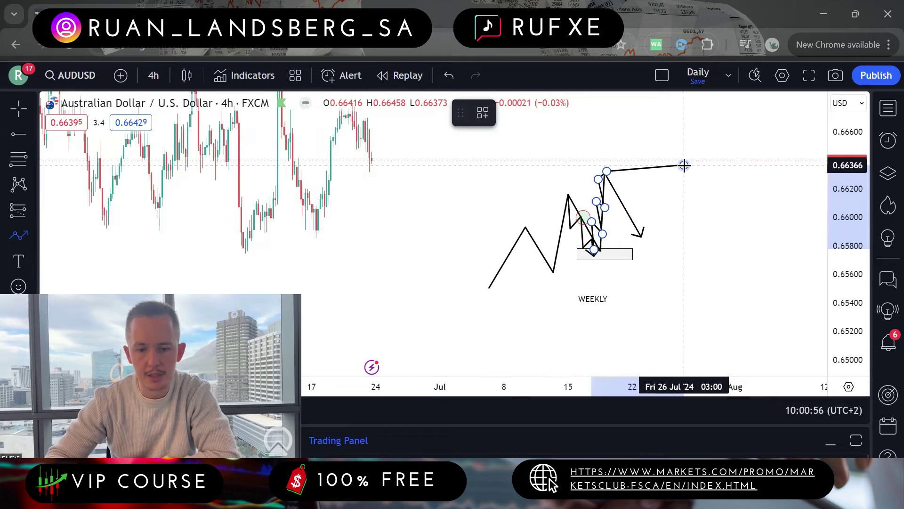
{"action": "left_click", "coordinate": [664, 115]}
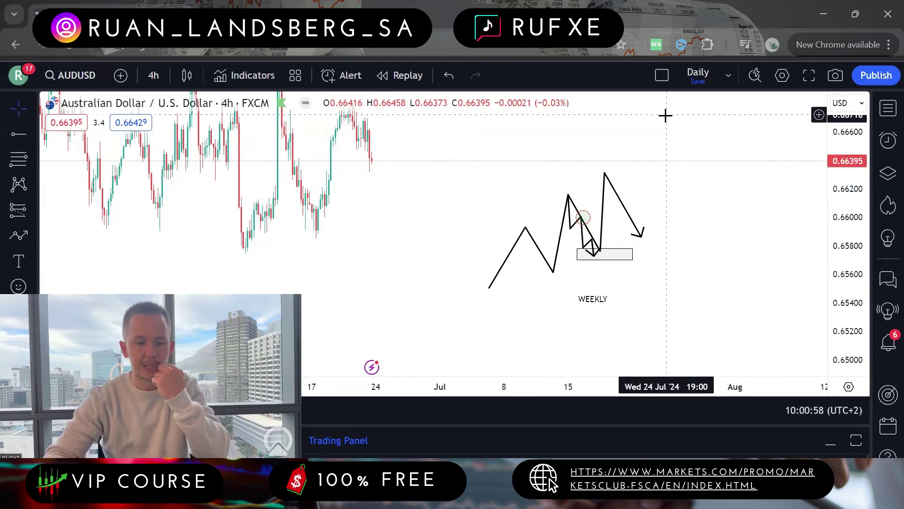
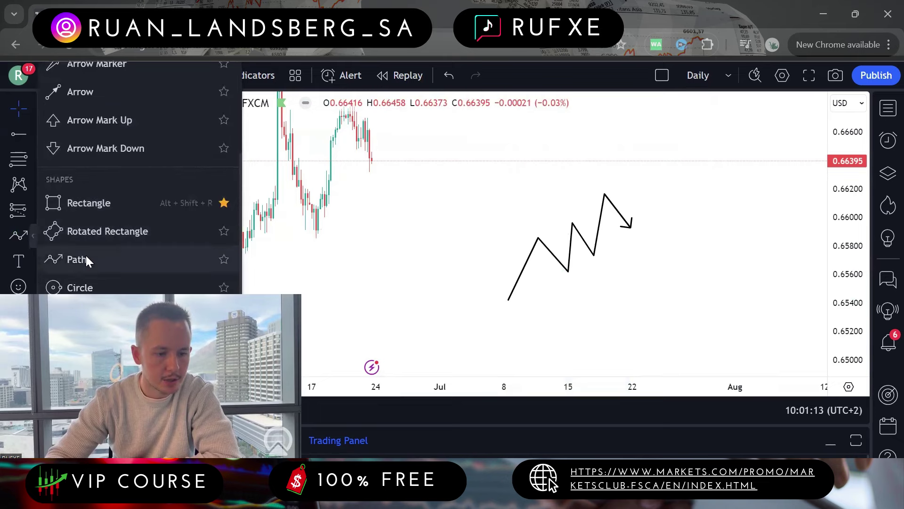
Step: Mark the second pullback low of the new rising zigzag with a small circle
{"action": "left_click", "coordinate": [86, 283]}
{"action": "left_click", "coordinate": [594, 253]}
{"action": "left_click", "coordinate": [598, 261]}
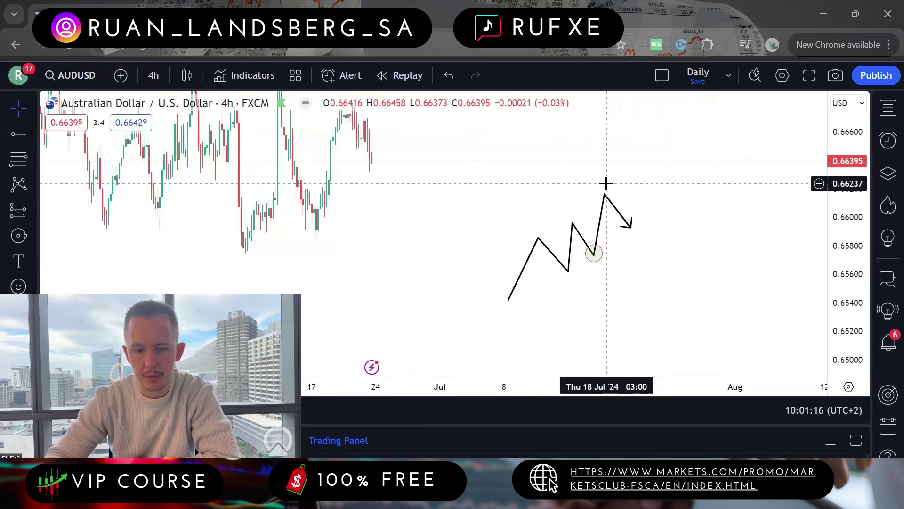
Step: Draw a short rising arrow path from the end of the zigzag's last pullback
{"action": "left_click", "coordinate": [31, 235]}
{"action": "scroll", "coordinate": [80, 276], "scroll_direction": "down", "scroll_amount": 3}
{"action": "left_click", "coordinate": [103, 255]}
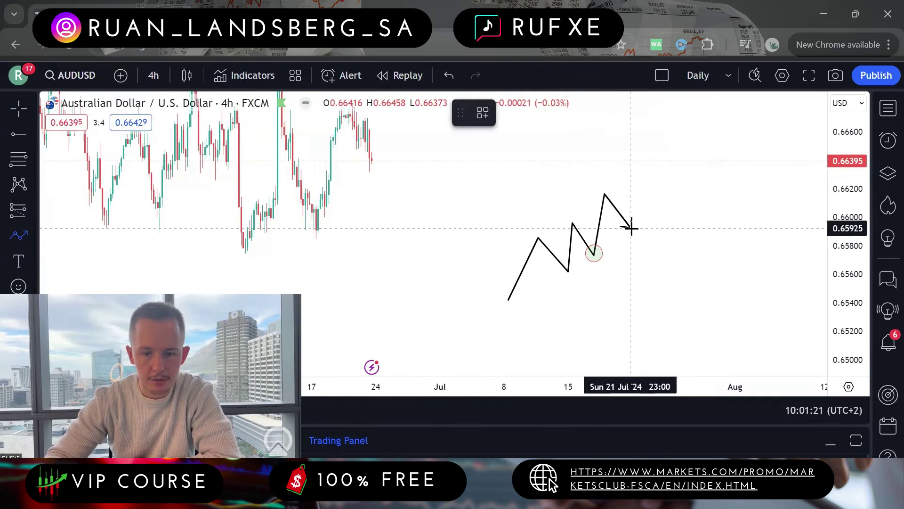
{"action": "left_click", "coordinate": [632, 228]}
{"action": "double_click", "coordinate": [647, 202]}
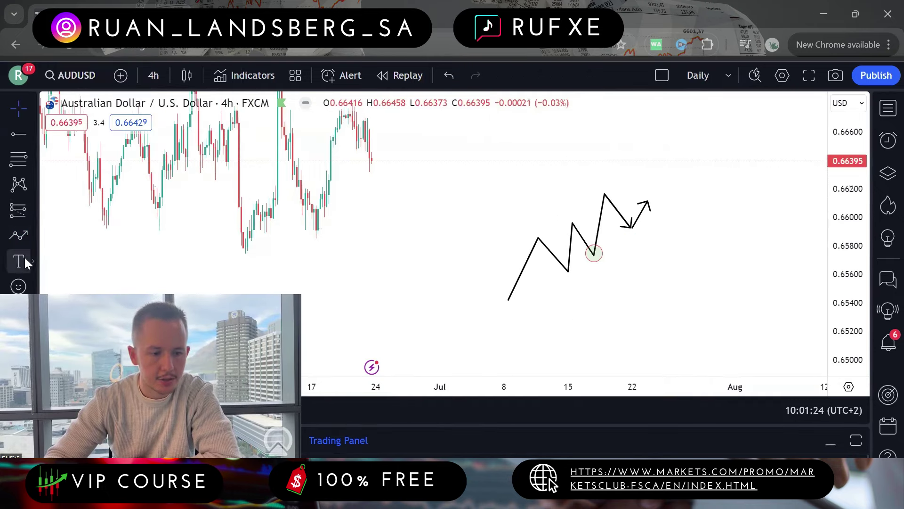
Step: Circle the tip of the short rising arrow and place a second circle of similar size directly above it
{"action": "left_click", "coordinate": [31, 182]}
{"action": "left_click", "coordinate": [31, 182]}
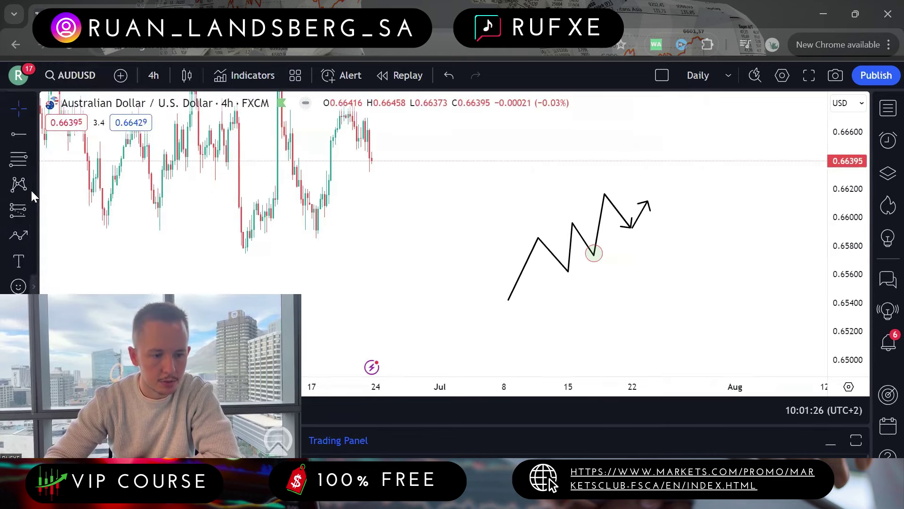
{"action": "left_click", "coordinate": [33, 234]}
{"action": "scroll", "coordinate": [74, 254], "scroll_direction": "down", "scroll_amount": 3}
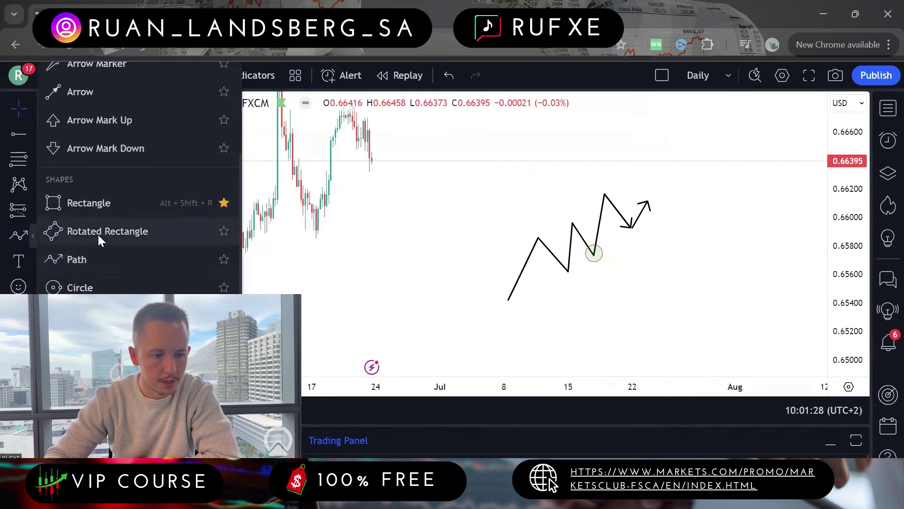
{"action": "left_click", "coordinate": [75, 286]}
{"action": "left_click", "coordinate": [653, 214]}
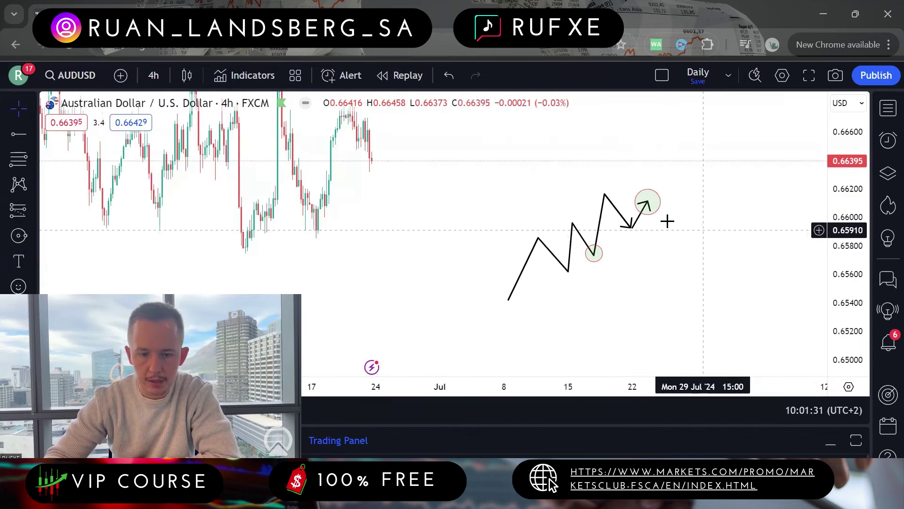
{"action": "left_click", "coordinate": [648, 164]}
{"action": "left_click", "coordinate": [659, 171]}
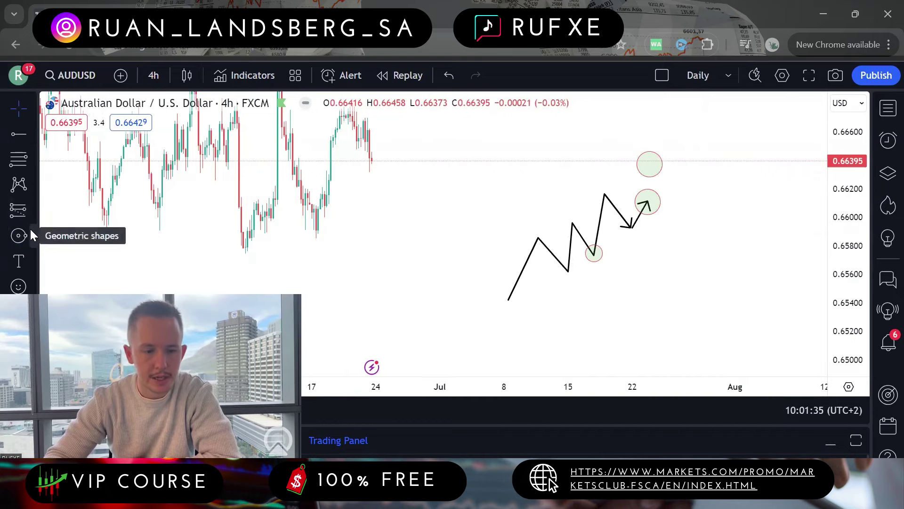
Step: Deepen the last pullback to about 0.657 and lower the rising arrow's tip to about 0.6604, at its circle's lower edge
{"action": "left_click", "coordinate": [632, 227]}
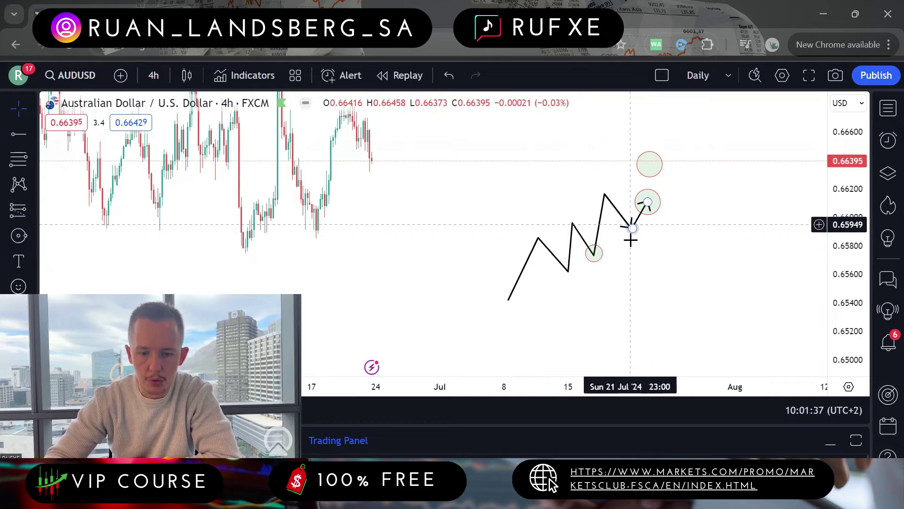
{"action": "mouse_move", "coordinate": [631, 240]}
{"action": "left_mouse_down"}
{"action": "mouse_move", "coordinate": [634, 268]}
{"action": "mouse_move", "coordinate": [639, 238]}
{"action": "mouse_move", "coordinate": [635, 264]}
{"action": "left_mouse_up"}
{"action": "left_click", "coordinate": [655, 248]}
{"action": "left_click", "coordinate": [646, 207]}
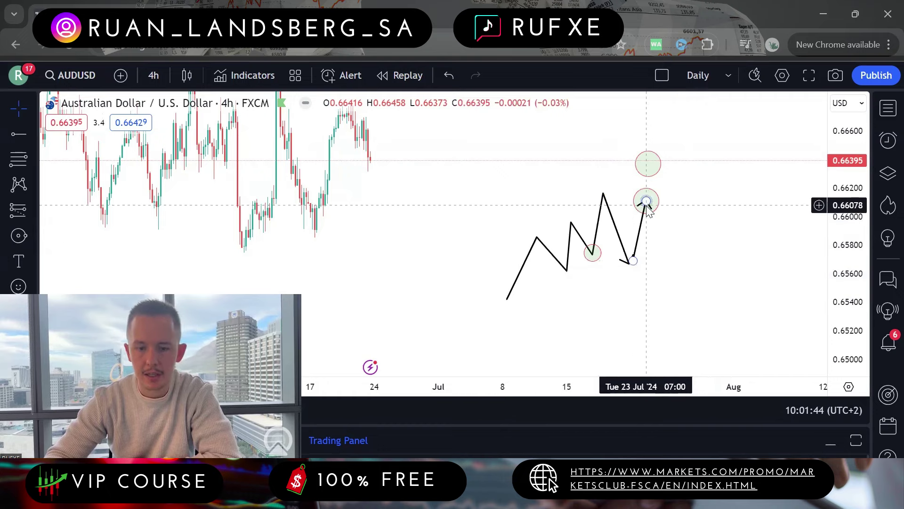
{"action": "left_click_drag", "start_coordinate": [646, 202], "coordinate": [645, 213]}
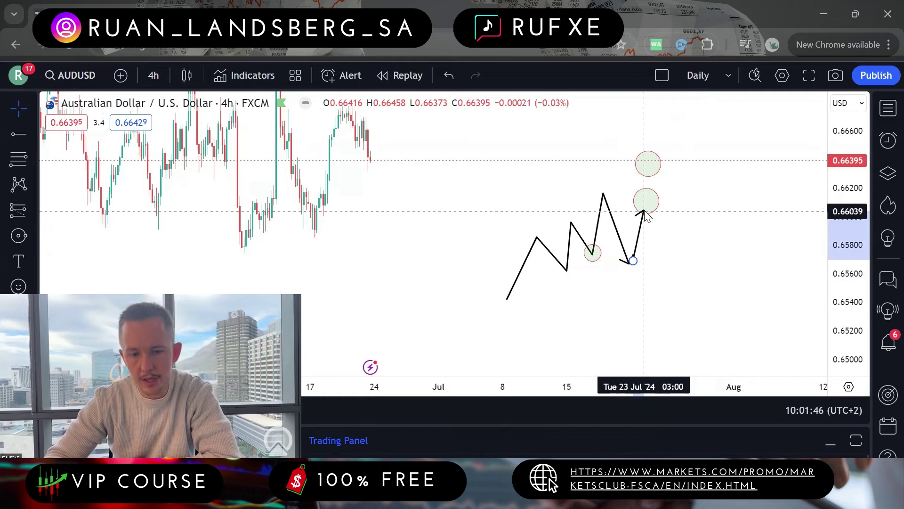
Step: Remove all drawings from the AUDUSD chart and bring the recent candles back into view
{"action": "right_click", "coordinate": [535, 170]}
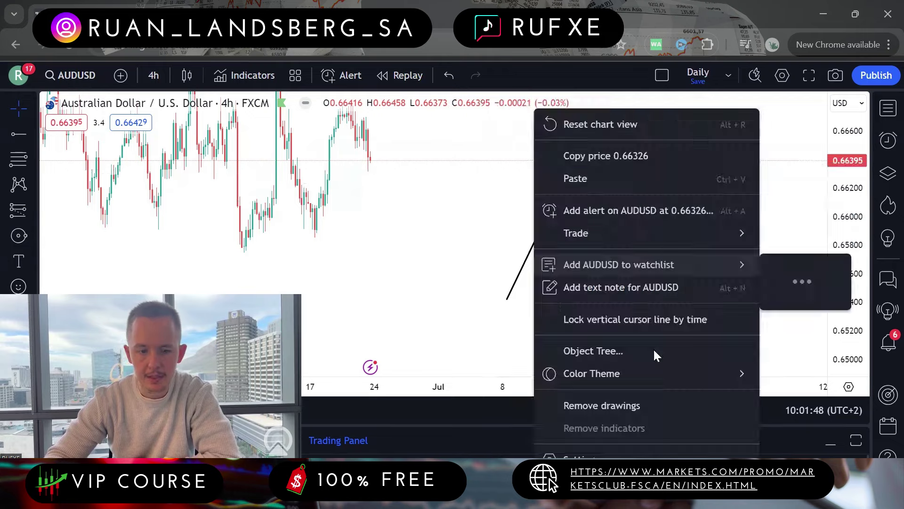
{"action": "left_click", "coordinate": [650, 402]}
{"action": "left_click_drag", "start_coordinate": [527, 224], "coordinate": [752, 320]}
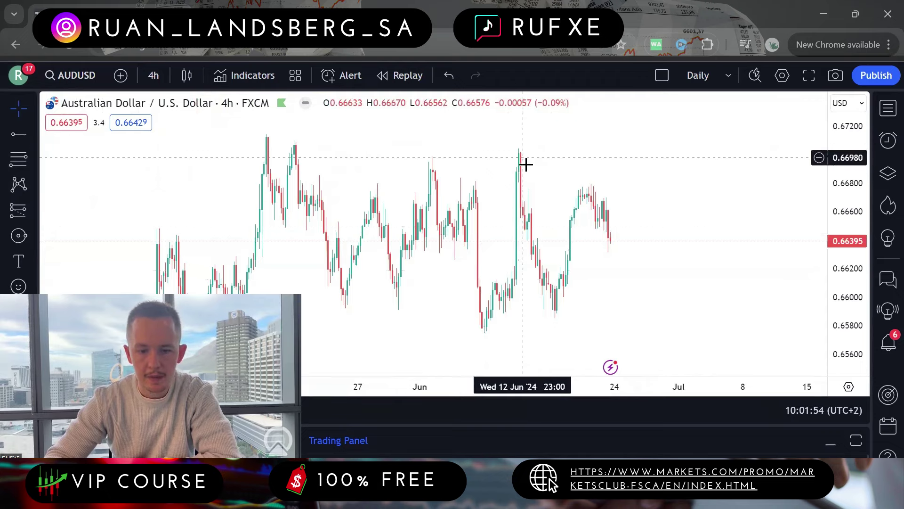
Step: Circle the latest swing high and draw a horizontal ray through the recent highs at 0.66752
{"action": "left_click", "coordinate": [19, 235]}
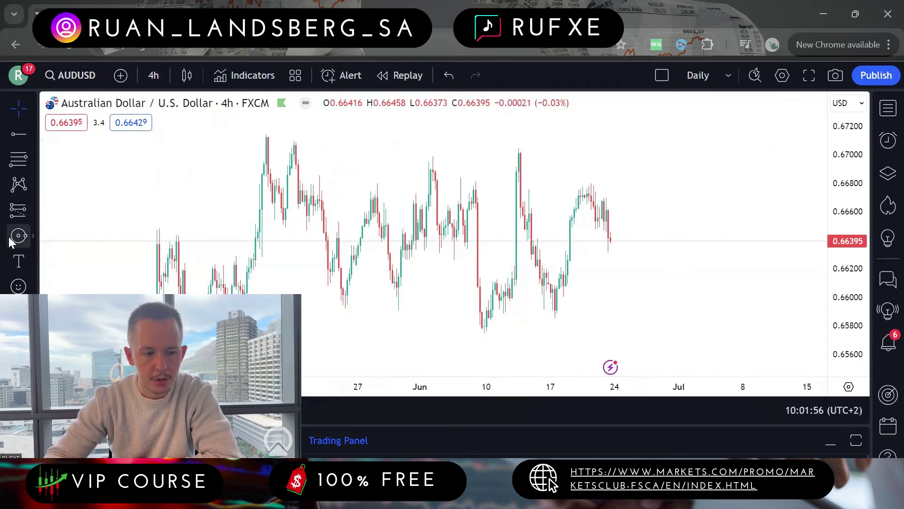
{"action": "left_click", "coordinate": [599, 198]}
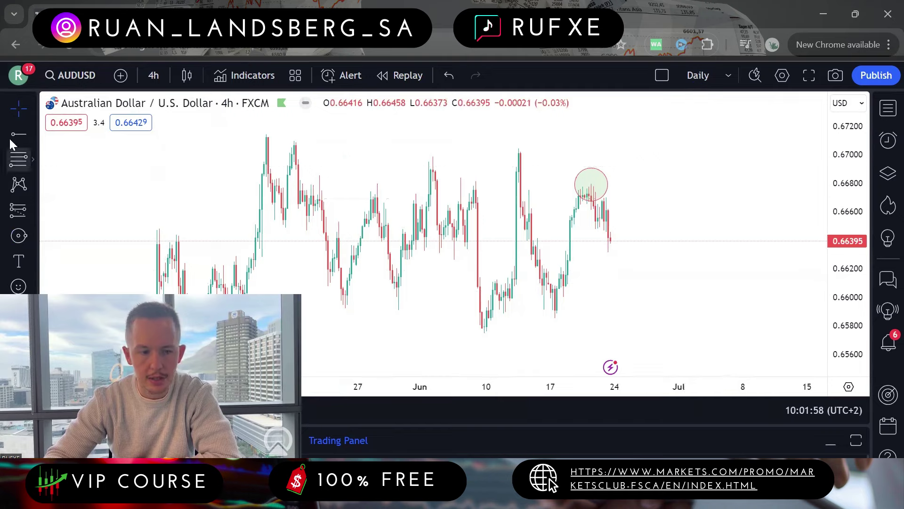
{"action": "left_click", "coordinate": [247, 187]}
{"action": "left_click_drag", "start_coordinate": [646, 289], "coordinate": [593, 240]}
Step: Draw a second horizontal ray along the June lows at 0.65855
{"action": "left_click", "coordinate": [413, 251]}
{"action": "left_click_drag", "start_coordinate": [413, 251], "coordinate": [398, 264]}
{"action": "left_click", "coordinate": [486, 222]}
{"action": "left_click_drag", "start_coordinate": [486, 222], "coordinate": [458, 229]}
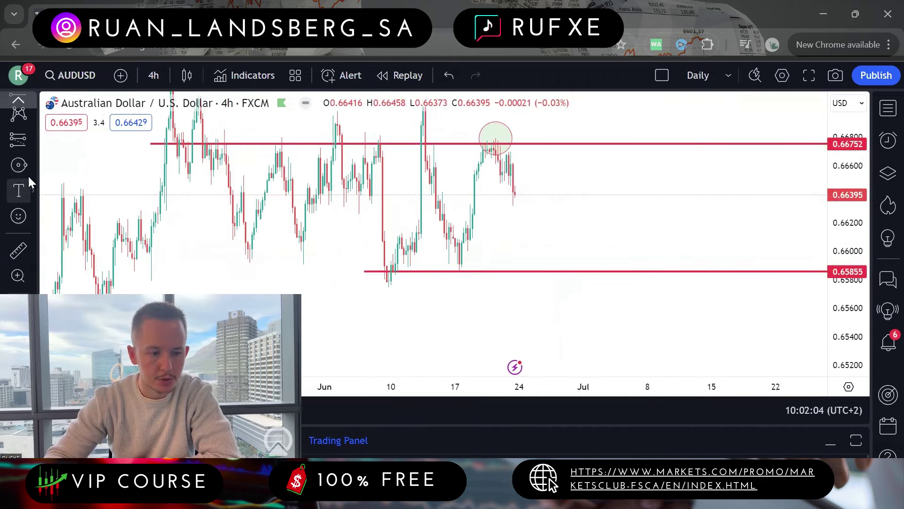
Step: Draw a downward arrow path from the latest candles through the lower horizontal ray to about 0.656
{"action": "left_click", "coordinate": [34, 162]}
{"action": "scroll", "coordinate": [94, 226], "scroll_direction": "down", "scroll_amount": 3}
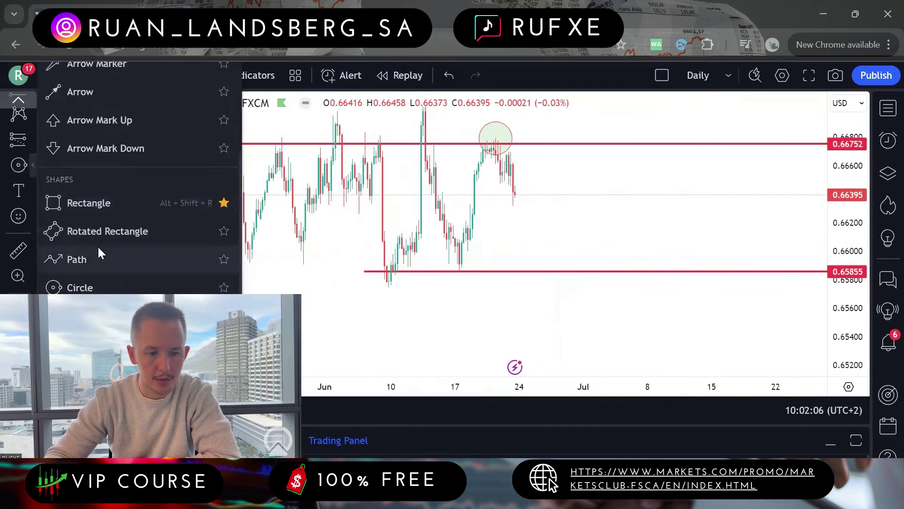
{"action": "left_click", "coordinate": [95, 254]}
{"action": "left_click", "coordinate": [510, 182]}
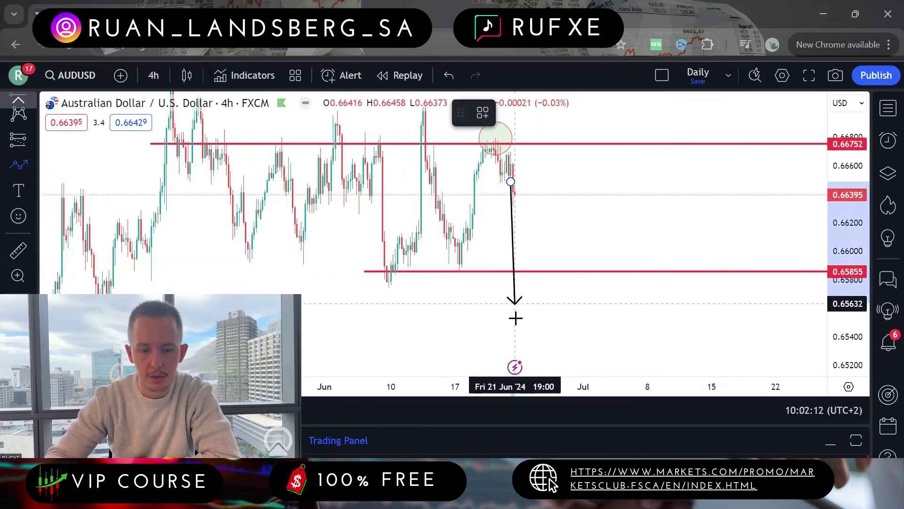
{"action": "double_click", "coordinate": [531, 313]}
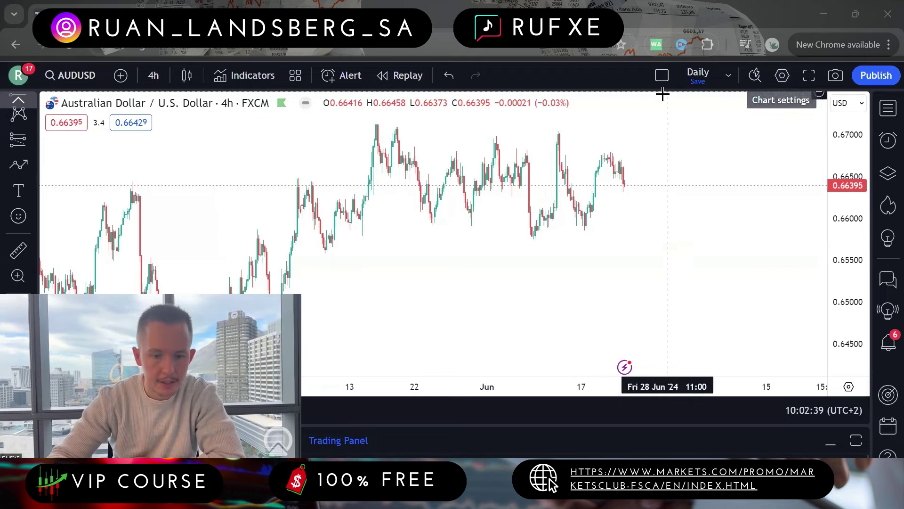
{"action": "left_click_drag", "start_coordinate": [652, 226], "coordinate": [594, 257]}
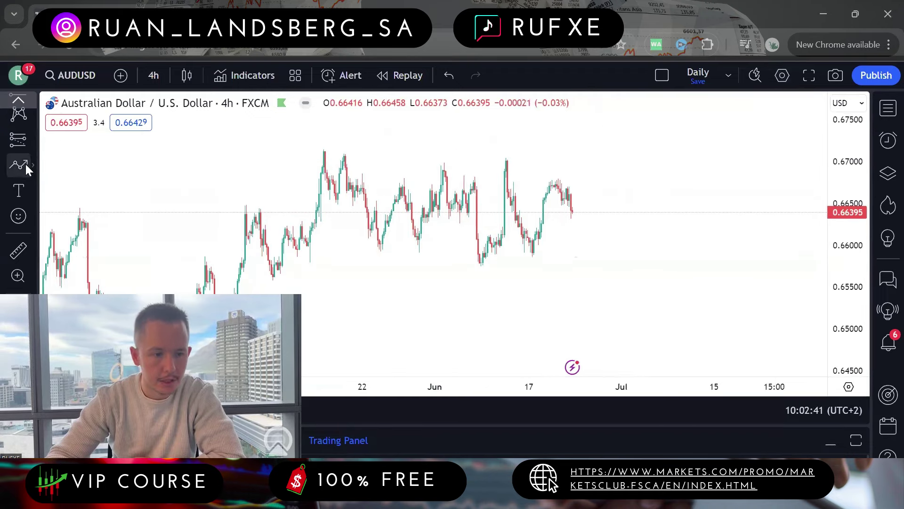
{"action": "left_click", "coordinate": [33, 165]}
{"action": "scroll", "coordinate": [132, 200], "scroll_direction": "down", "scroll_amount": 2}
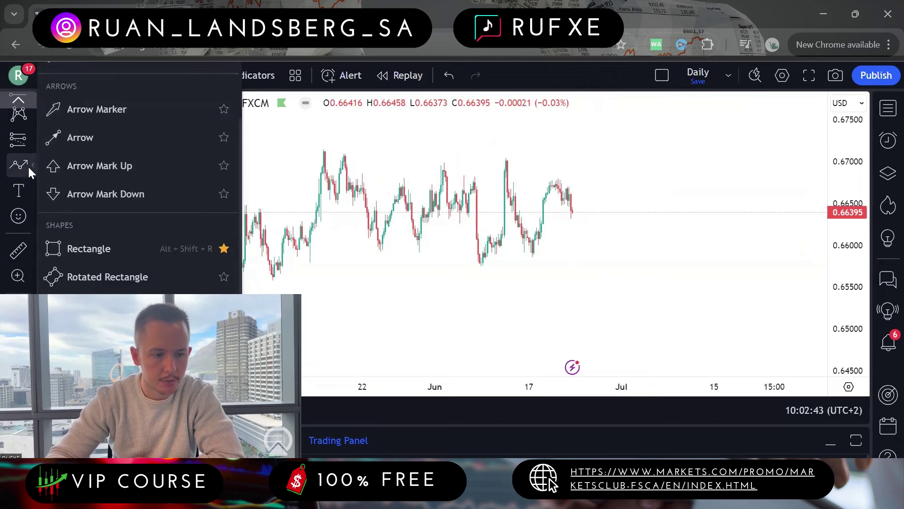
{"action": "left_click", "coordinate": [30, 167]}
{"action": "left_click", "coordinate": [33, 166]}
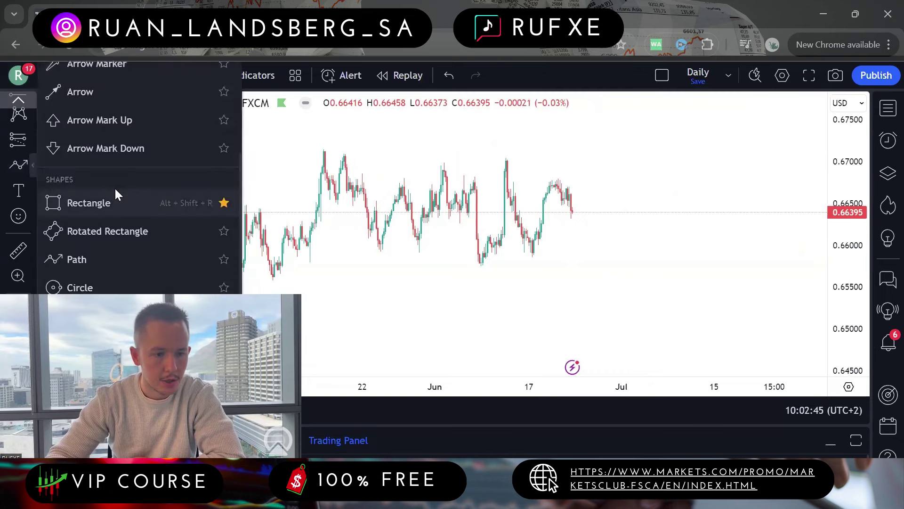
{"action": "scroll", "coordinate": [106, 188], "scroll_direction": "up", "scroll_amount": 3}
Step: Draw a horizontal ray at 0.65918 through the May and June lows, starting before the early-May swing
{"action": "left_click", "coordinate": [23, 138]}
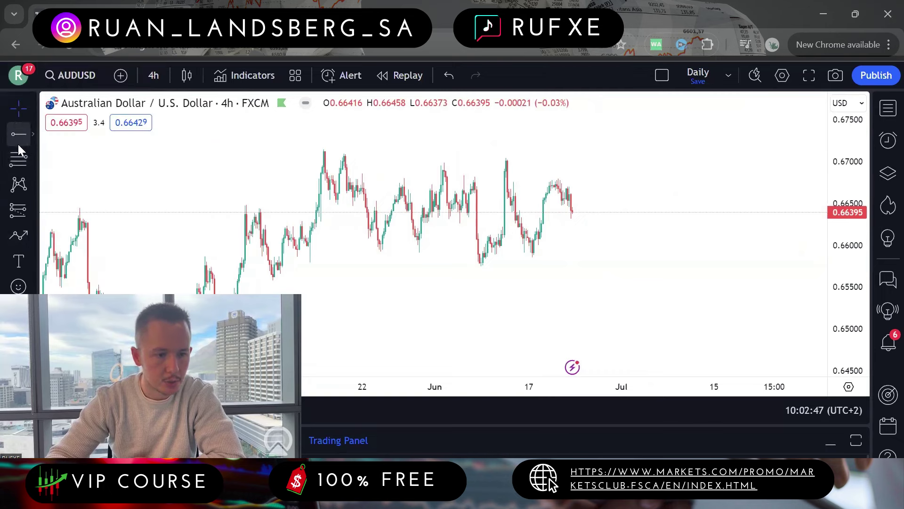
{"action": "left_click", "coordinate": [289, 221]}
{"action": "left_click_drag", "start_coordinate": [289, 221], "coordinate": [221, 258]}
{"action": "left_click", "coordinate": [509, 291]}
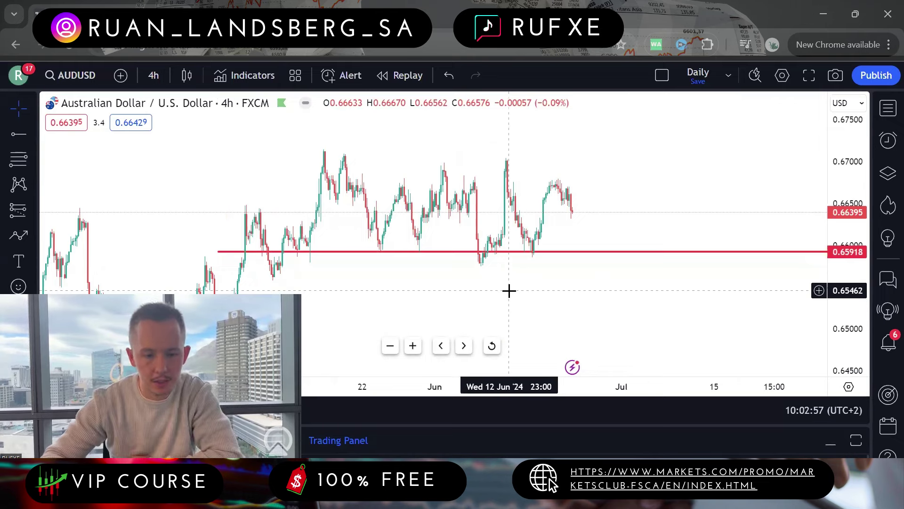
Step: Draw a small circle around the mid-May low on the 0.65918 ray
{"action": "left_click", "coordinate": [39, 236]}
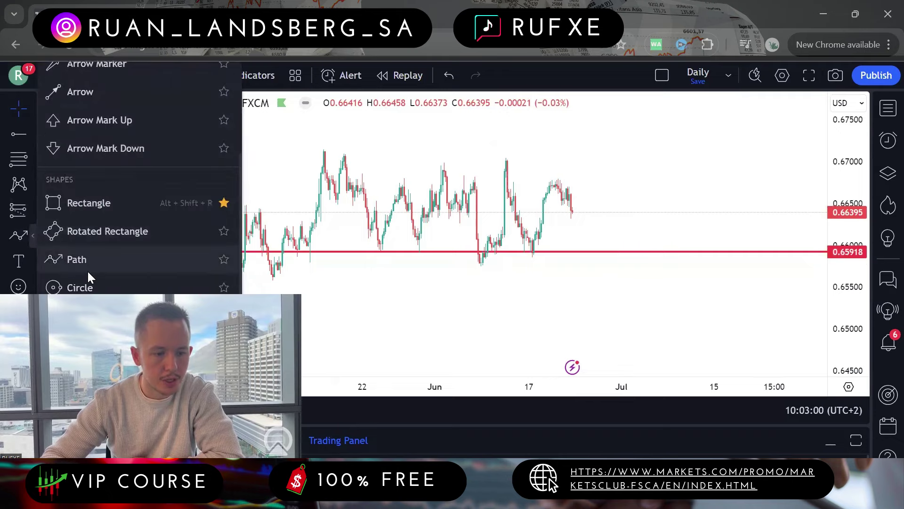
{"action": "left_click", "coordinate": [85, 285]}
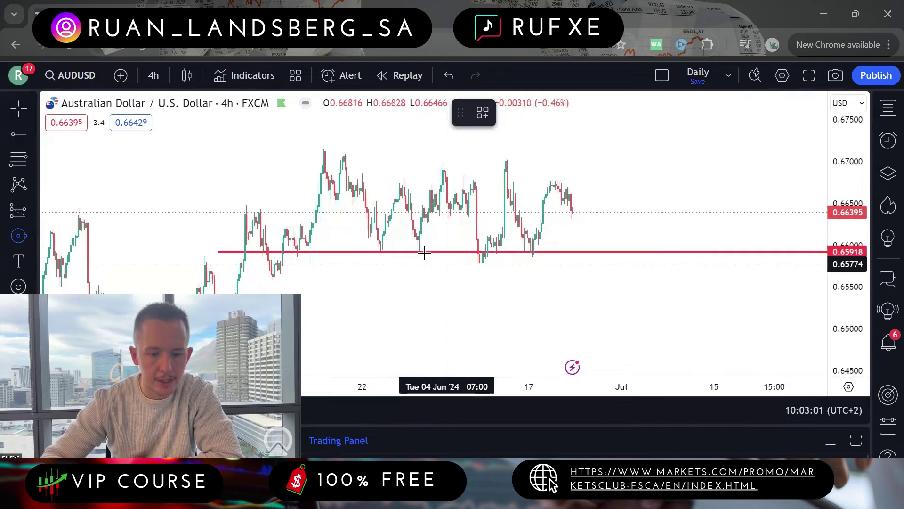
{"action": "left_click", "coordinate": [270, 275]}
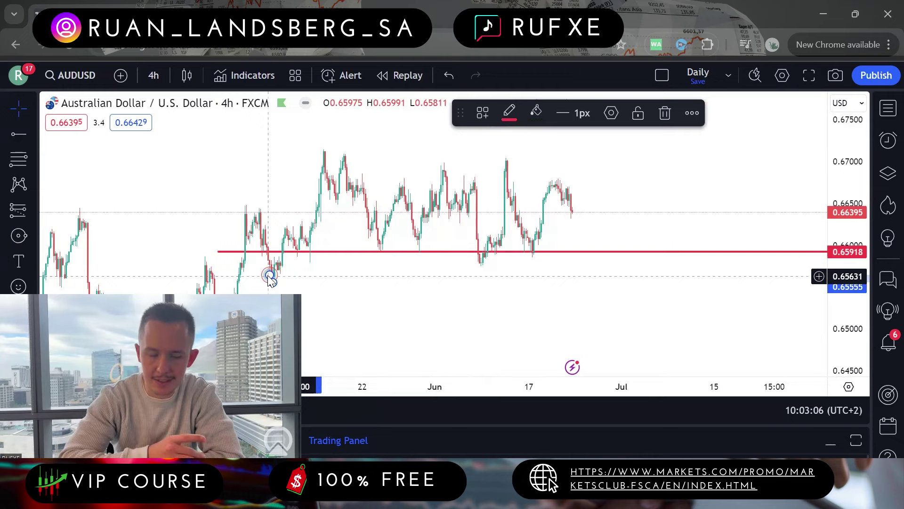
{"action": "left_click", "coordinate": [273, 279]}
{"action": "left_click_drag", "start_coordinate": [280, 276], "coordinate": [311, 253]}
Step: Circle the next two swing lows touching the 0.65918 ray, in late May and just before June
{"action": "left_click", "coordinate": [19, 236]}
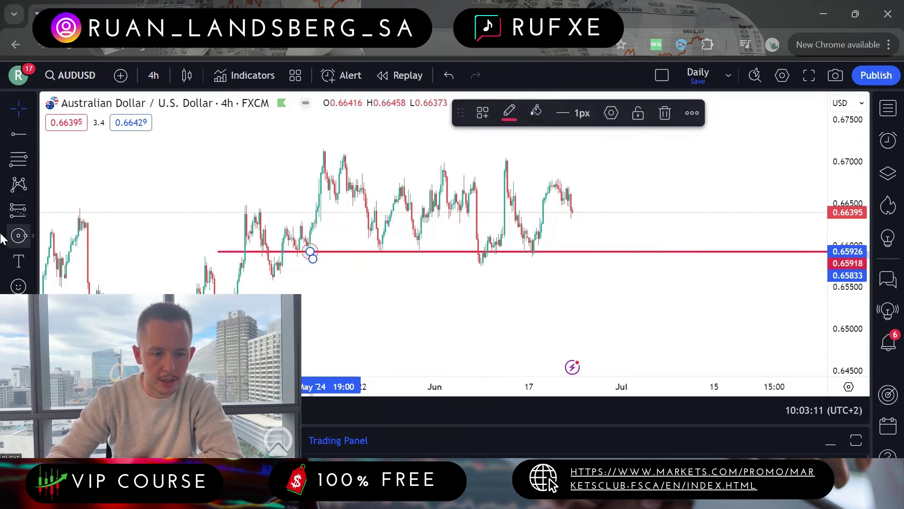
{"action": "left_click", "coordinate": [381, 254]}
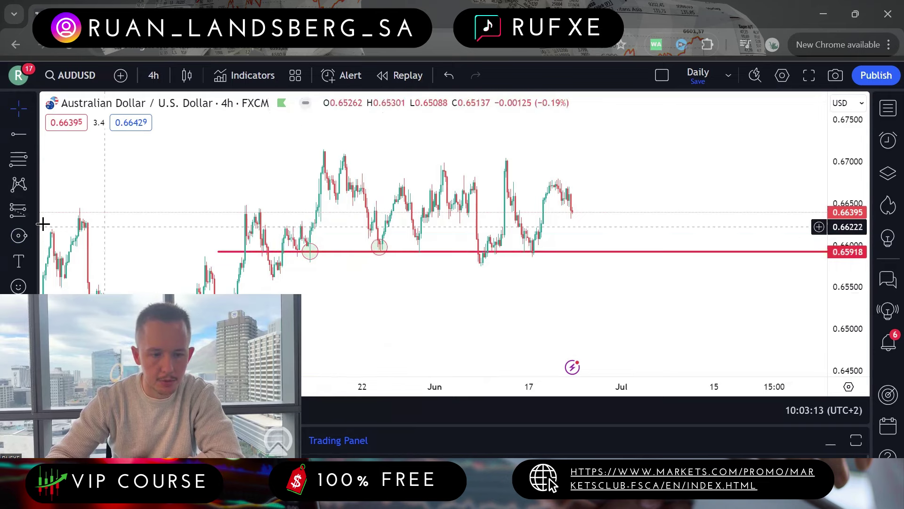
{"action": "left_click", "coordinate": [18, 235]}
{"action": "left_click", "coordinate": [419, 254]}
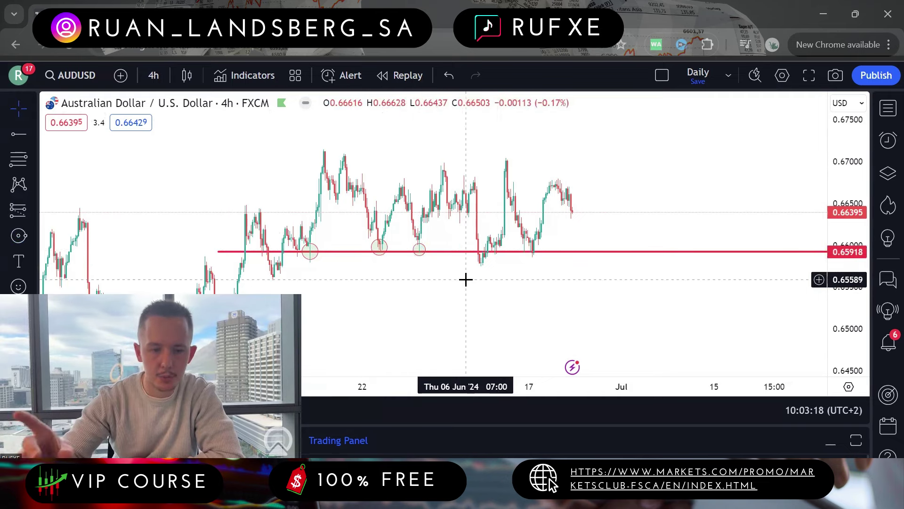
Step: Circle the two lower swing highs near 0.668 that follow the mid-May peaks
{"action": "left_click", "coordinate": [19, 236]}
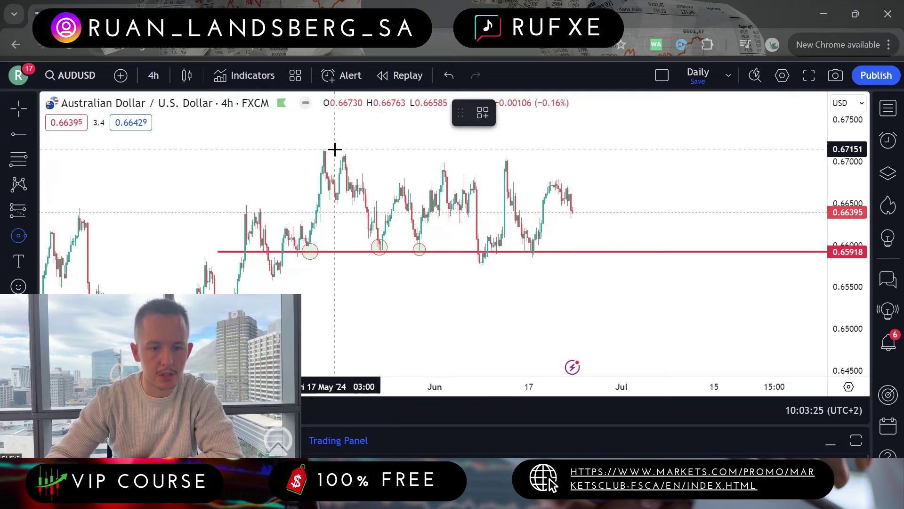
{"action": "left_click", "coordinate": [366, 181]}
{"action": "left_click", "coordinate": [404, 179]}
{"action": "left_click", "coordinate": [412, 179]}
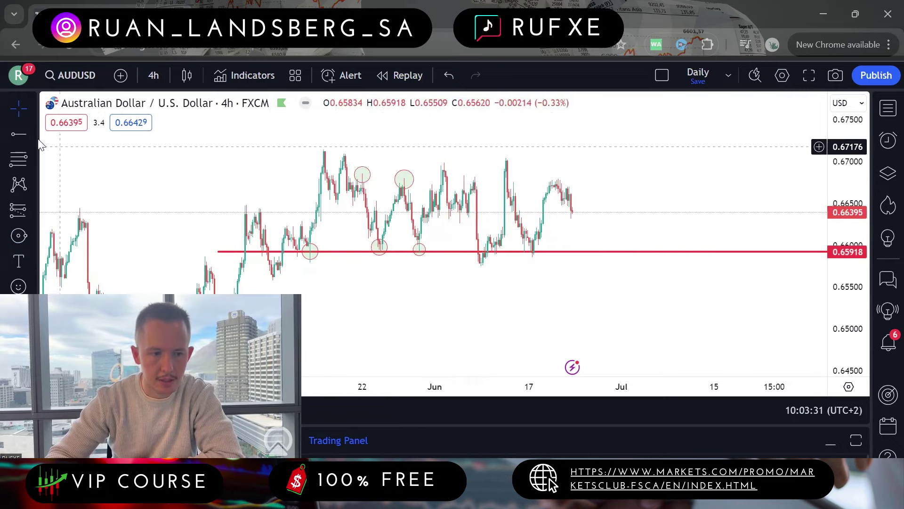
Step: Draw horizontal rays at 0.66796 through the circled highs and at 0.67134 along the mid-May peak
{"action": "key", "text": "alt+j"}
{"action": "left_click", "coordinate": [212, 178]}
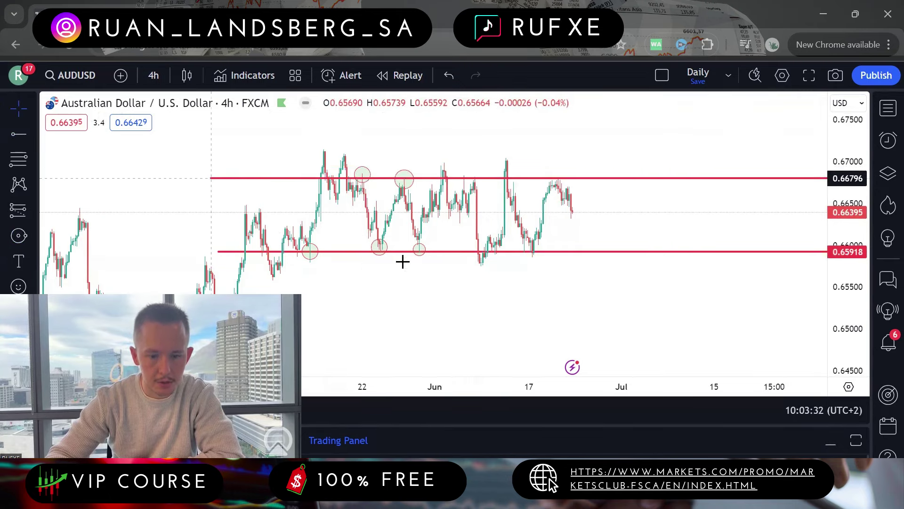
{"action": "key", "text": "alt+j"}
{"action": "left_click_drag", "start_coordinate": [246, 193], "coordinate": [249, 151]}
Step: Draw a horizontal ray at 0.65749 just under the June low
{"action": "key", "text": "alt+j"}
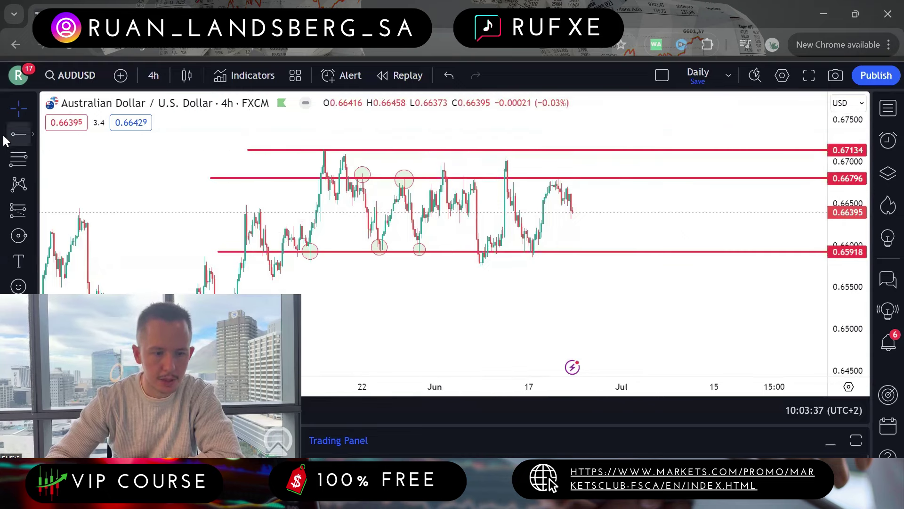
{"action": "left_click", "coordinate": [285, 269]}
{"action": "left_click_drag", "start_coordinate": [284, 272], "coordinate": [286, 268]}
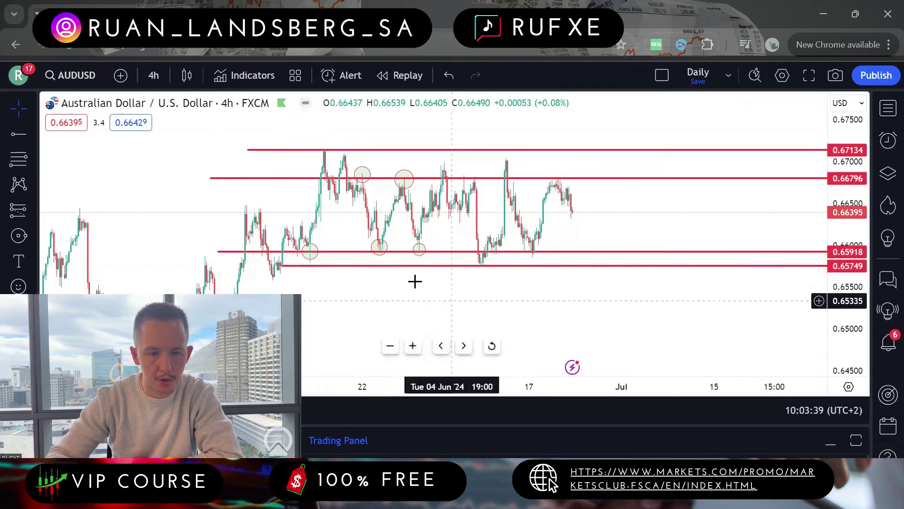
Step: Draw a rectangle zone between the 0.66796 and 0.67134 rays from mid-May to early July, and delete the 0.67134 ray
{"action": "left_click", "coordinate": [33, 241]}
{"action": "left_click", "coordinate": [75, 206]}
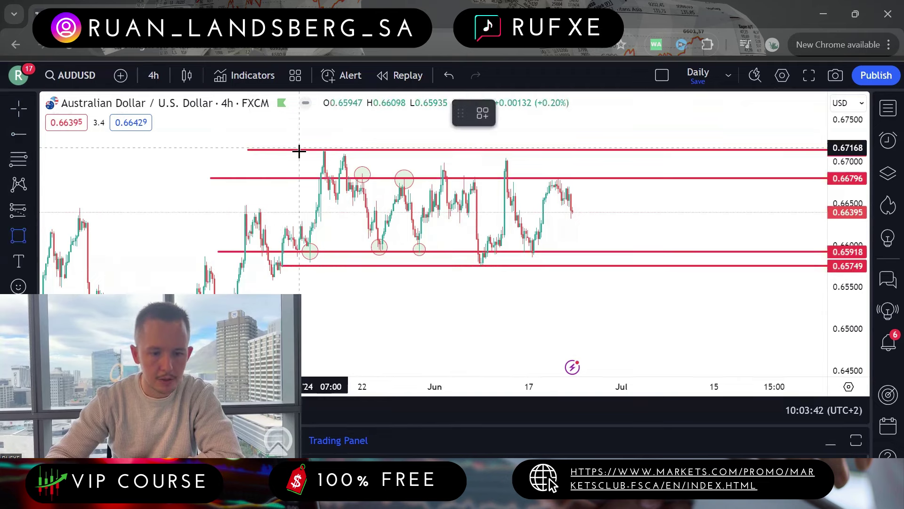
{"action": "left_click_drag", "start_coordinate": [288, 178], "coordinate": [661, 151]}
{"action": "left_click", "coordinate": [715, 156]}
{"action": "left_click", "coordinate": [704, 150]}
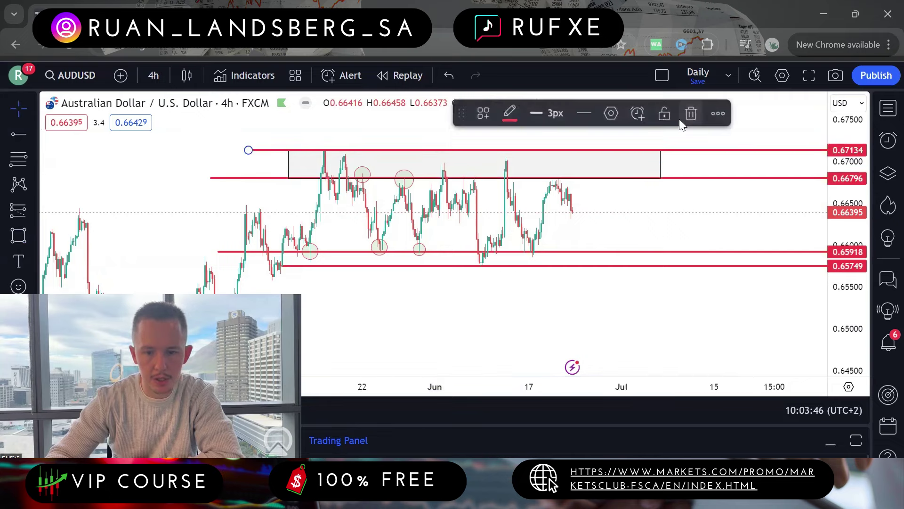
{"action": "left_click", "coordinate": [692, 114]}
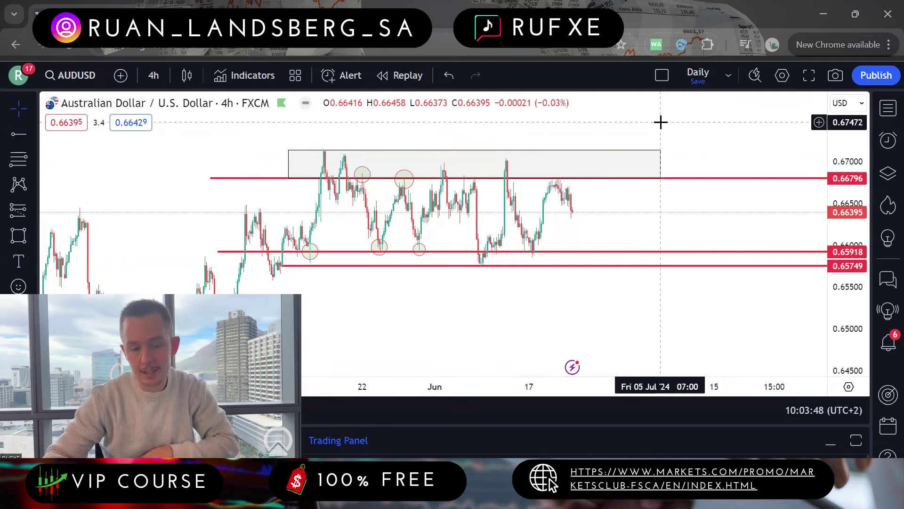
Step: Draw a rectangle zone between the 0.65918 and 0.65749 rays and delete the 0.65749 ray
{"action": "left_click", "coordinate": [18, 236]}
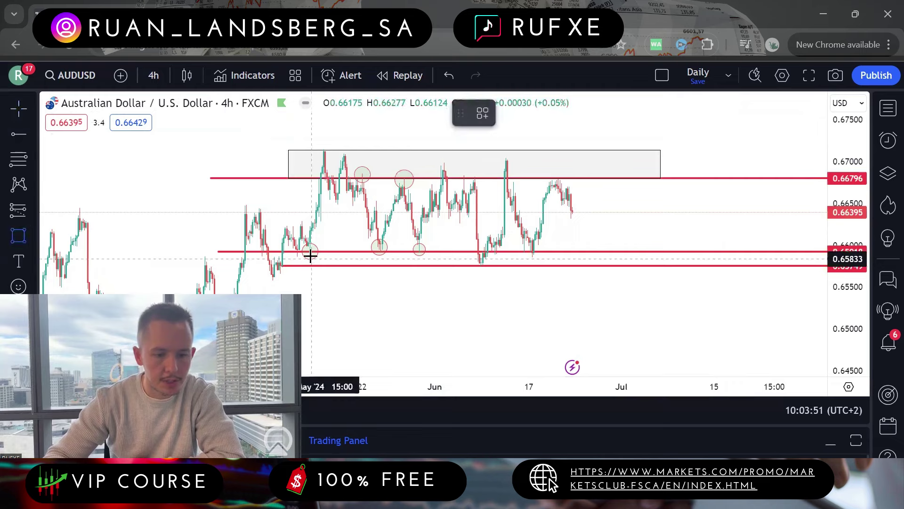
{"action": "left_click_drag", "start_coordinate": [281, 251], "coordinate": [650, 266]}
{"action": "left_click_drag", "start_coordinate": [686, 242], "coordinate": [674, 251]}
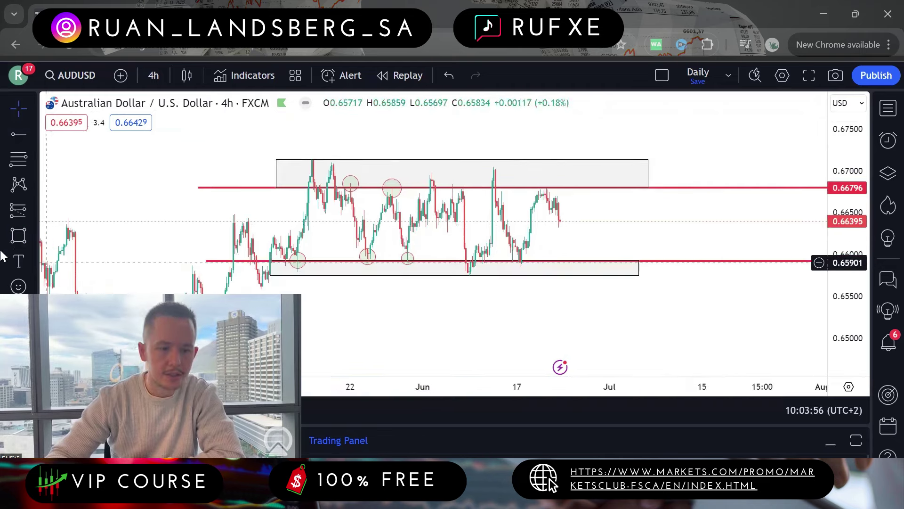
Step: Draw a downward arrow path from the latest candles through the lower zone to about 0.6565
{"action": "left_click", "coordinate": [33, 235]}
{"action": "scroll", "coordinate": [70, 256], "scroll_direction": "down", "scroll_amount": 3}
{"action": "left_click", "coordinate": [87, 258]}
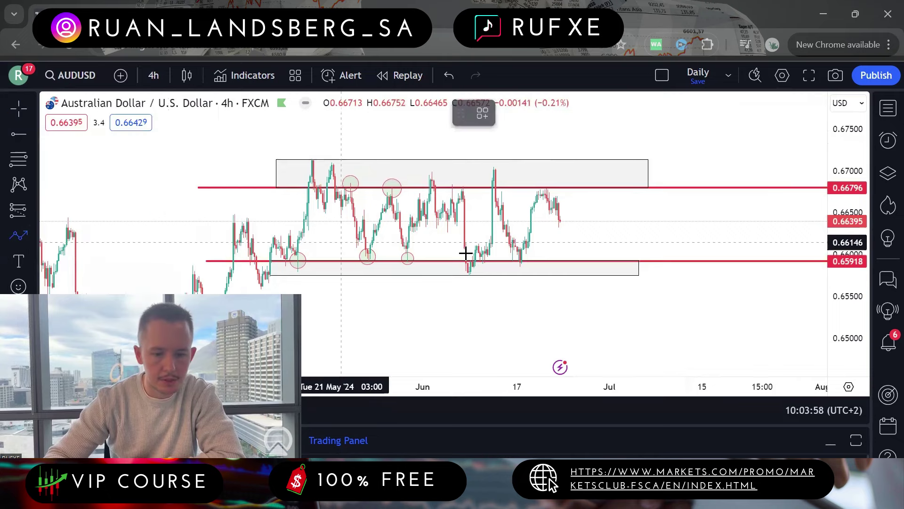
{"action": "left_click", "coordinate": [558, 206]}
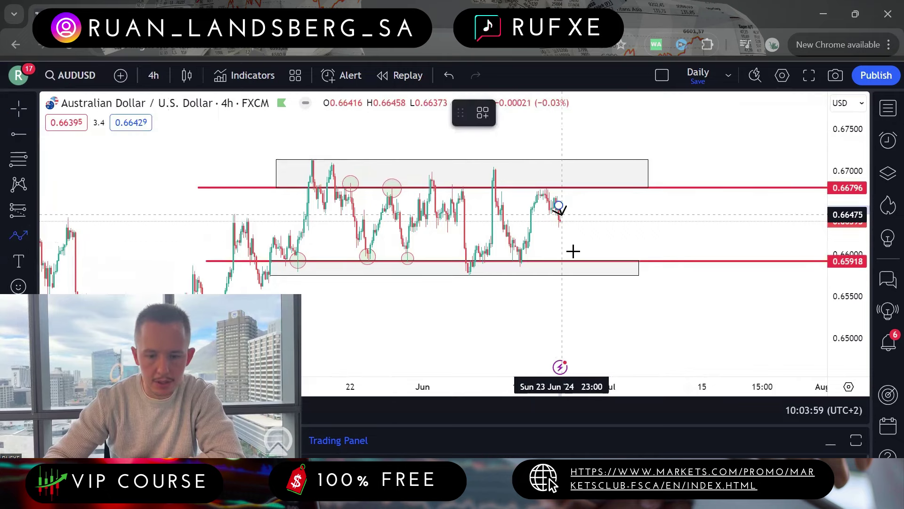
{"action": "double_click", "coordinate": [580, 283]}
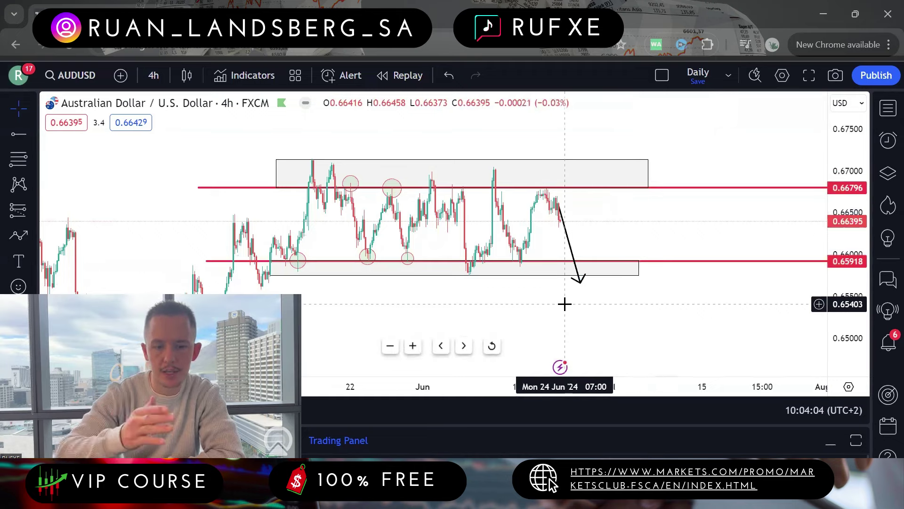
Step: Extend the downward arrow's tip below the lower zone to about 0.654
{"action": "scroll", "coordinate": [590, 295], "scroll_direction": "down", "scroll_amount": 3}
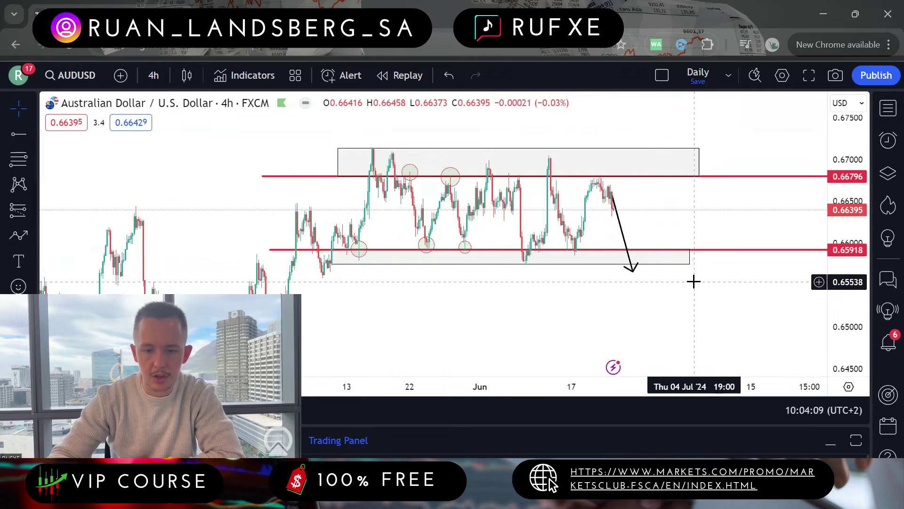
{"action": "scroll", "coordinate": [725, 264], "scroll_direction": "down", "scroll_amount": 4}
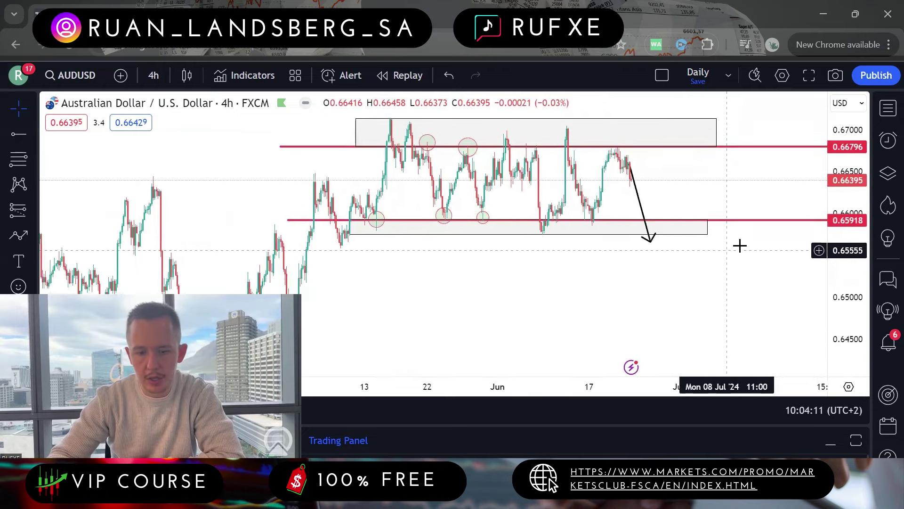
{"action": "scroll", "coordinate": [749, 263], "scroll_direction": "up", "scroll_amount": 2}
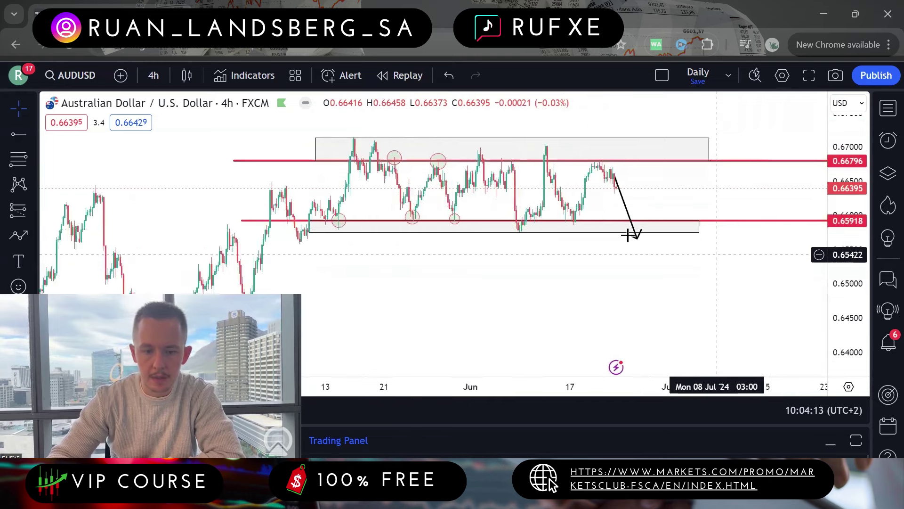
{"action": "left_click_drag", "start_coordinate": [636, 237], "coordinate": [639, 254]}
Step: Draw a horizontal ray at 0.66331 through the swing highs that precede the April drop
{"action": "scroll", "coordinate": [668, 249], "scroll_direction": "left", "scroll_amount": 3}
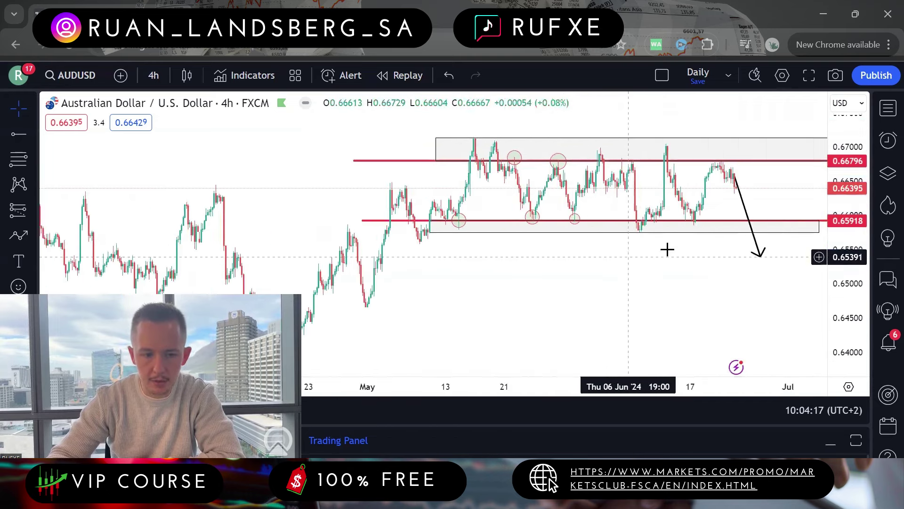
{"action": "scroll", "coordinate": [353, 197], "scroll_direction": "left", "scroll_amount": 2}
{"action": "left_click_drag", "start_coordinate": [54, 179], "coordinate": [23, 191]}
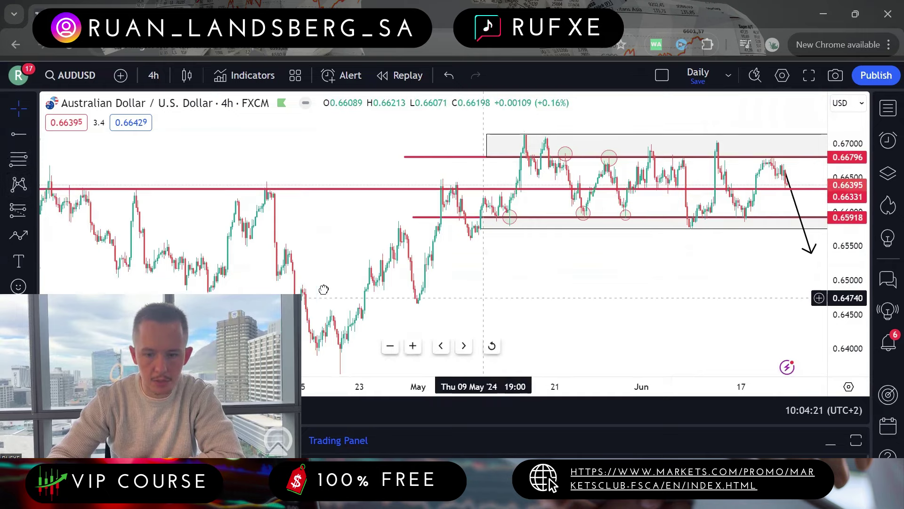
Step: Draw an upward arrow path from the downward arrow's tip at about 0.654 back to the 0.65918 ray
{"action": "scroll", "coordinate": [323, 289], "scroll_direction": "right", "scroll_amount": 4}
{"action": "left_click", "coordinate": [658, 236]}
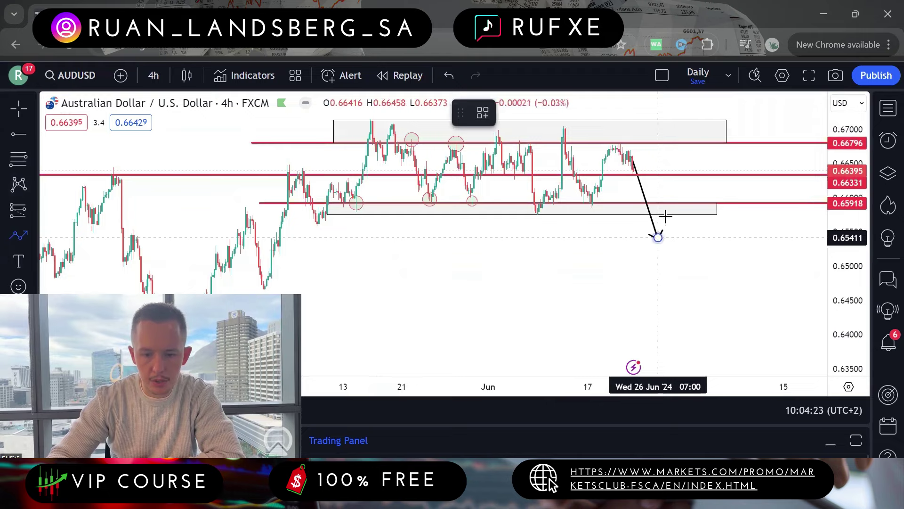
{"action": "double_click", "coordinate": [668, 204]}
Step: Draw a rectangle zone from the 0.66331 ray up to about 0.667 over the earlier highs, ending around 12 April
{"action": "scroll", "coordinate": [494, 245], "scroll_direction": "left", "scroll_amount": 3}
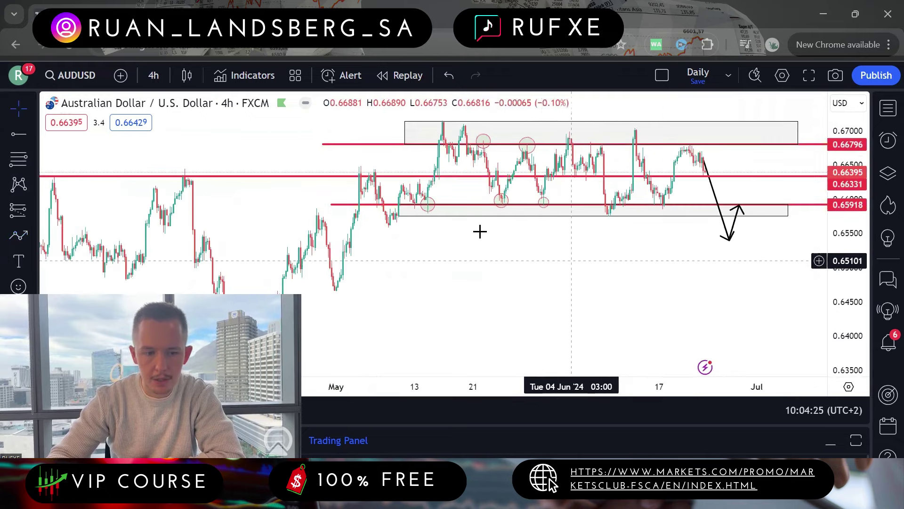
{"action": "left_click", "coordinate": [28, 235]}
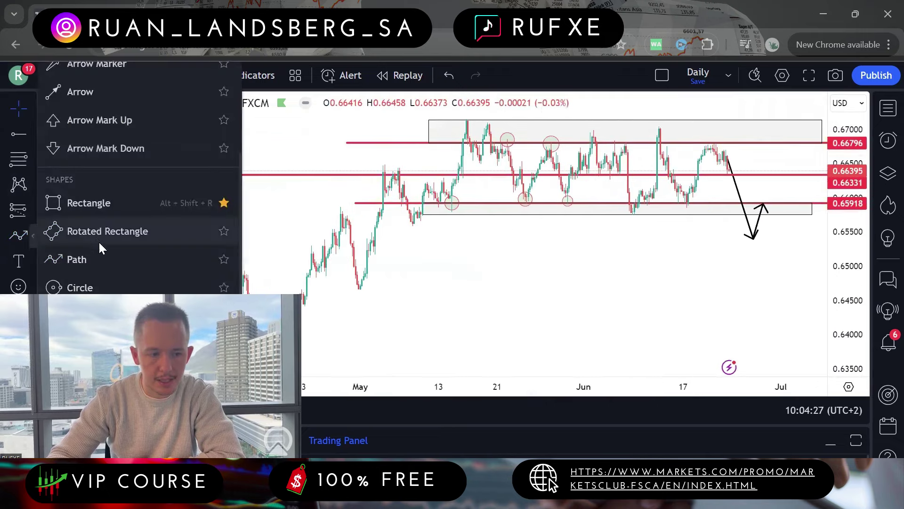
{"action": "left_click", "coordinate": [111, 202]}
{"action": "scroll", "coordinate": [101, 176], "scroll_direction": "down", "scroll_amount": 2}
{"action": "left_click", "coordinate": [101, 176]}
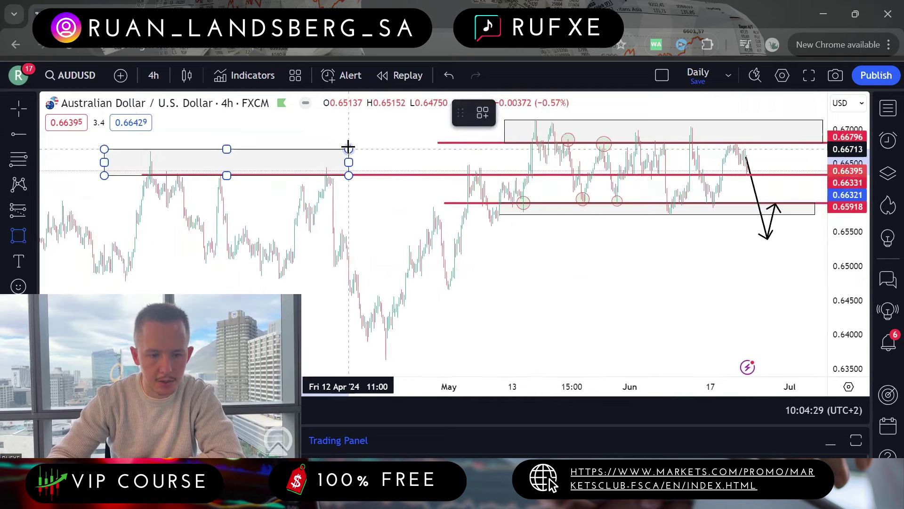
{"action": "left_click", "coordinate": [347, 147]}
Step: Extend the upward retracement arrow's tip to the 0.66331 ray
{"action": "mouse_move", "coordinate": [684, 313]}
{"action": "left_mouse_down"}
{"action": "mouse_move", "coordinate": [487, 269]}
{"action": "mouse_move", "coordinate": [410, 210]}
{"action": "left_mouse_up"}
{"action": "scroll", "coordinate": [409, 210], "scroll_direction": "up", "scroll_amount": 2}
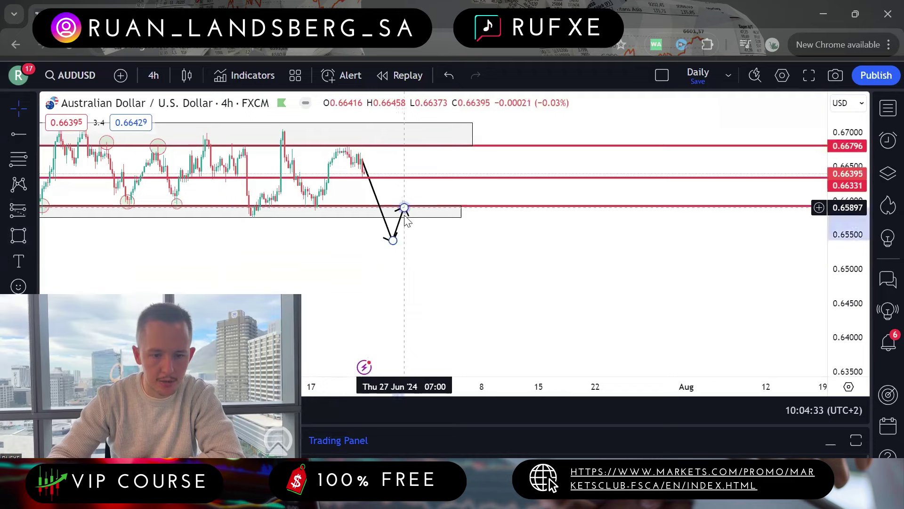
{"action": "mouse_move", "coordinate": [411, 233]}
{"action": "left_mouse_down"}
{"action": "mouse_move", "coordinate": [420, 172]}
{"action": "mouse_move", "coordinate": [464, 160]}
{"action": "mouse_move", "coordinate": [543, 181]}
{"action": "left_mouse_up"}
{"action": "scroll", "coordinate": [481, 228], "scroll_direction": "up", "scroll_amount": 3}
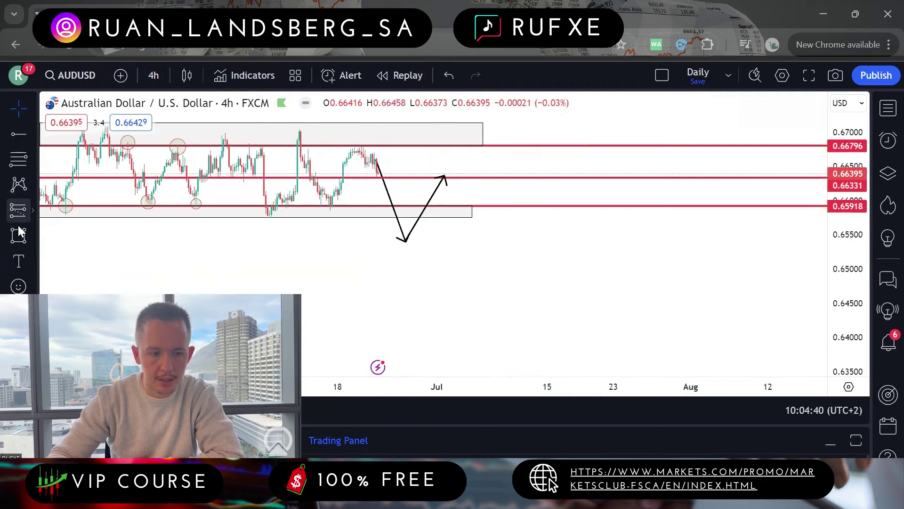
Step: Draw a second downward arrow path from the retracement tip at the 0.66331 ray to about 0.647
{"action": "left_click", "coordinate": [33, 235]}
{"action": "scroll", "coordinate": [80, 217], "scroll_direction": "down", "scroll_amount": 1}
{"action": "left_click", "coordinate": [85, 256]}
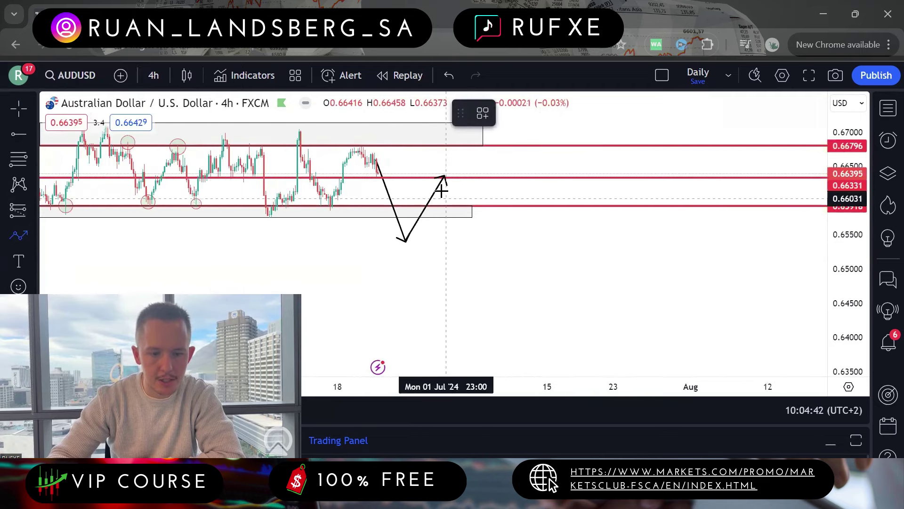
{"action": "double_click", "coordinate": [472, 285]}
{"action": "left_click_drag", "start_coordinate": [586, 259], "coordinate": [655, 272]}
{"action": "scroll", "coordinate": [747, 278], "scroll_direction": "down", "scroll_amount": 2}
{"action": "scroll", "coordinate": [725, 273], "scroll_direction": "up", "scroll_amount": 3}
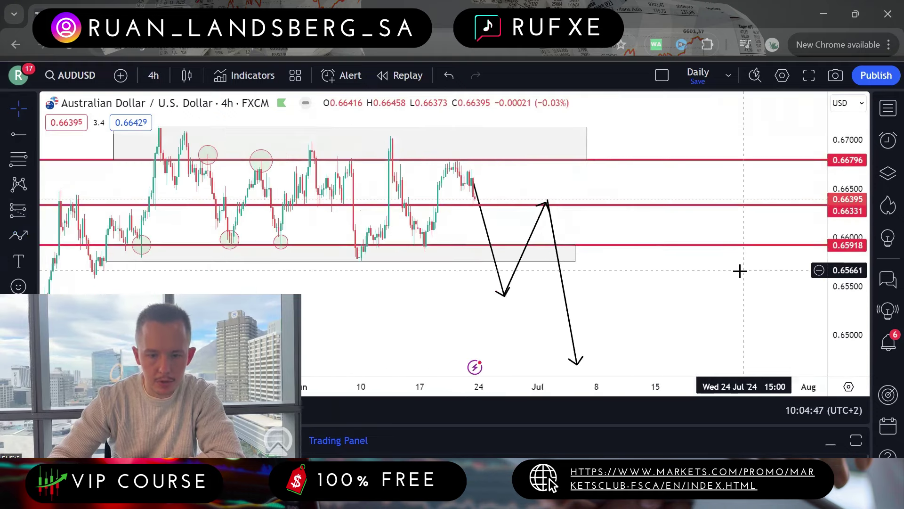
Step: Extend the earlier resistance zone above the 0.66331 ray forward to about 31 July
{"action": "left_click_drag", "start_coordinate": [709, 278], "coordinate": [709, 279]}
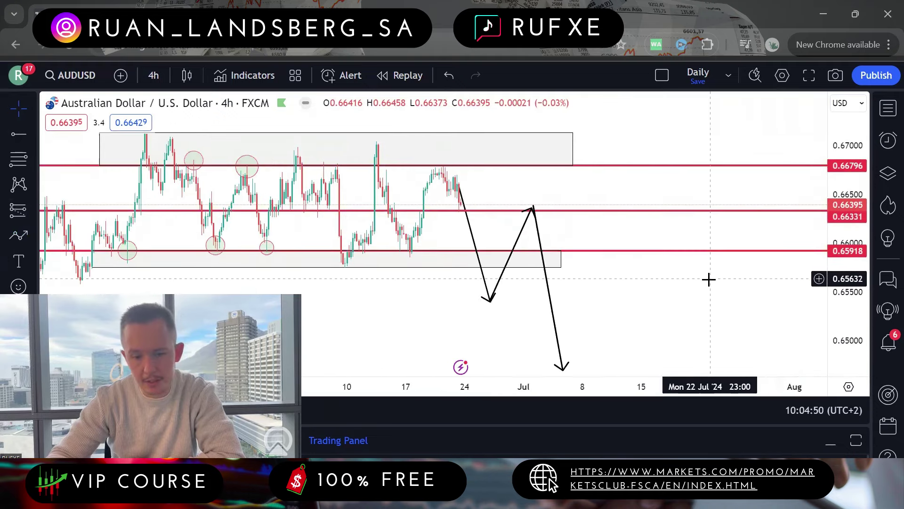
{"action": "scroll", "coordinate": [141, 190], "scroll_direction": "down", "scroll_amount": 1}
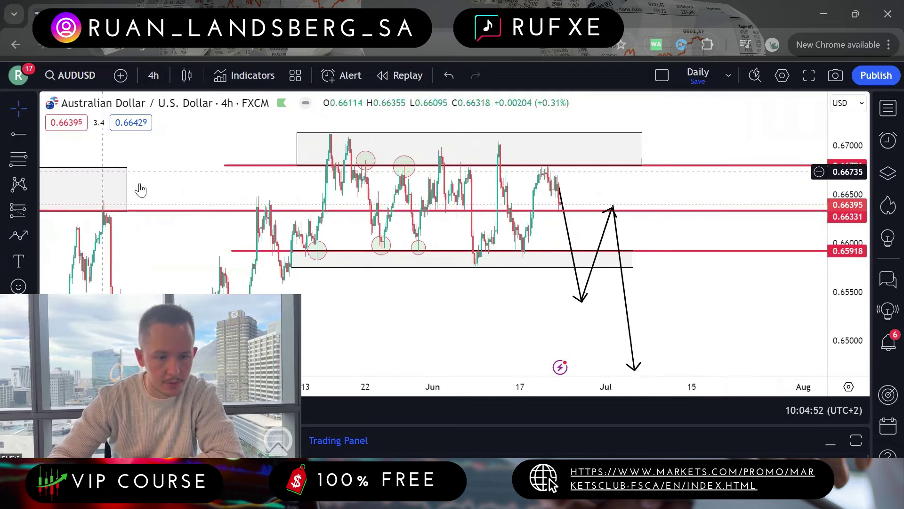
{"action": "left_click_drag", "start_coordinate": [127, 184], "coordinate": [799, 185]}
Step: Delete the upper zone over the range highs together with the 0.66796 ray
{"action": "left_click", "coordinate": [642, 150]}
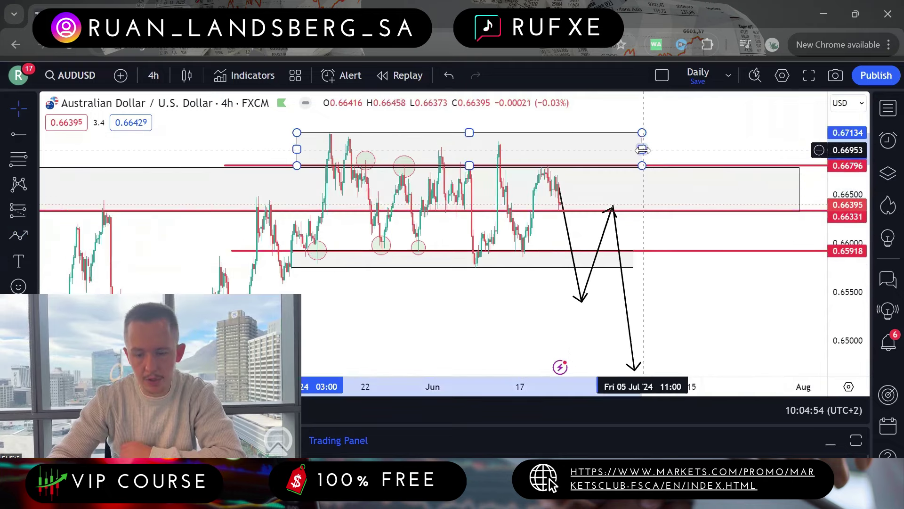
{"action": "key", "text": "Delete"}
{"action": "scroll", "coordinate": [654, 155], "scroll_direction": "up", "scroll_amount": 4}
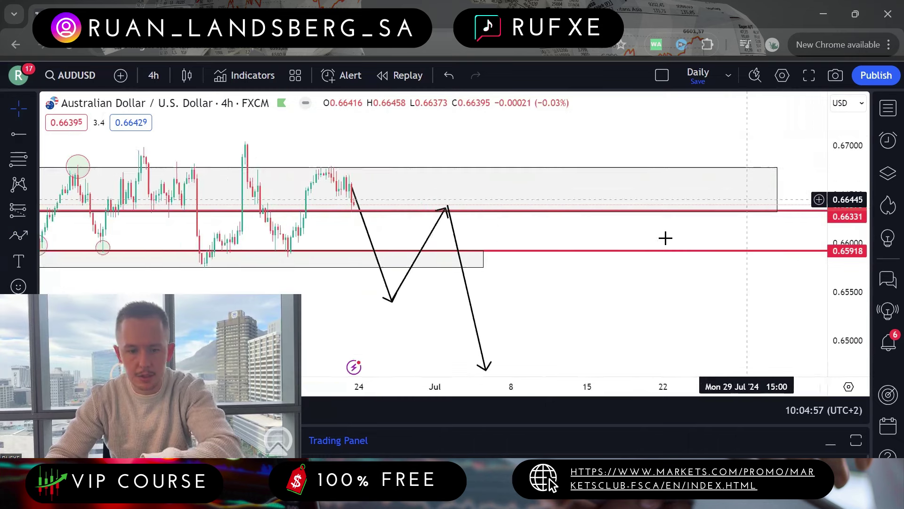
Step: Draw a Fibonacci retracement from the 19 June high at about 0.66793 down to the first arrow's low at 0.65400
{"action": "scroll", "coordinate": [628, 254], "scroll_direction": "left", "scroll_amount": 3}
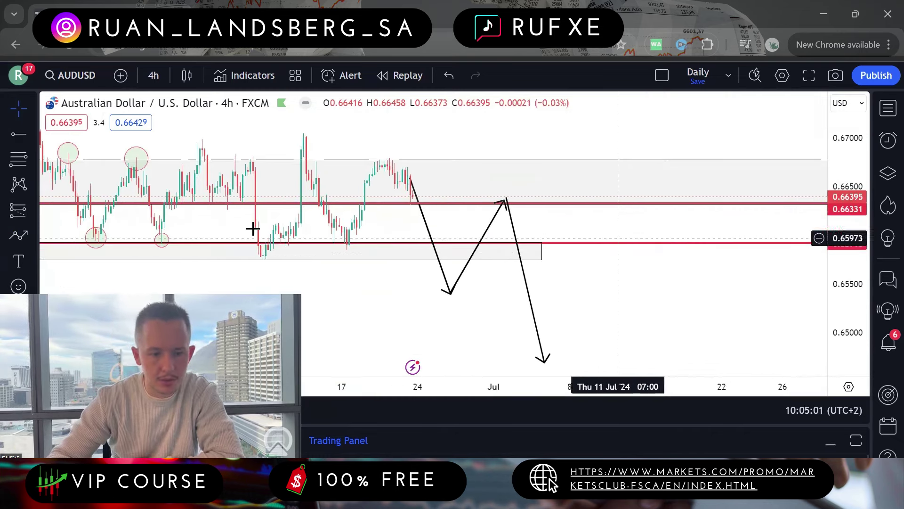
{"action": "left_click", "coordinate": [19, 159]}
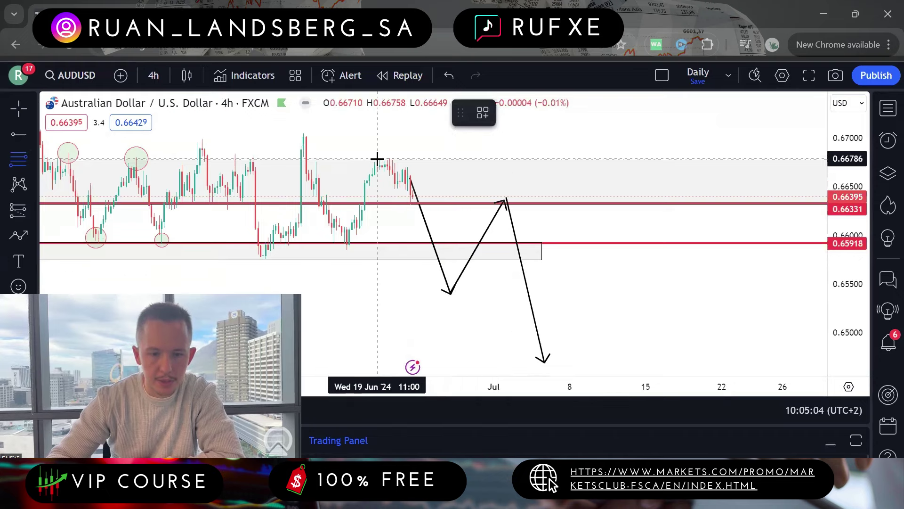
{"action": "left_click_drag", "start_coordinate": [378, 158], "coordinate": [567, 293]}
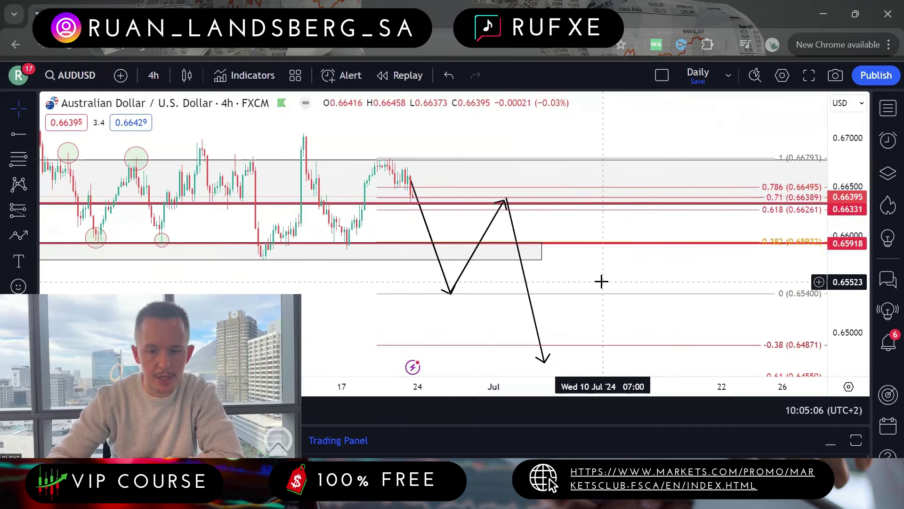
Step: Shrink the resistance zone so it starts around 17 June and its upper edge sits at about 0.66496
{"action": "scroll", "coordinate": [576, 262], "scroll_direction": "down", "scroll_amount": 4}
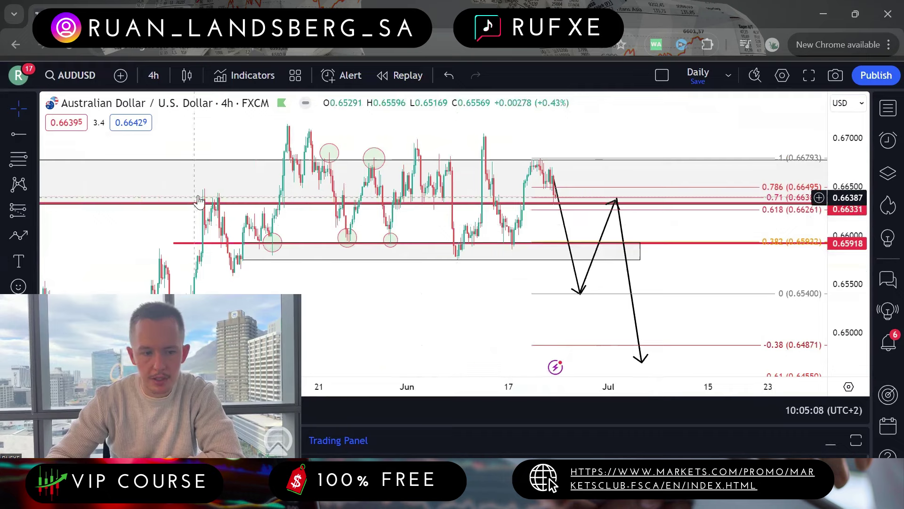
{"action": "scroll", "coordinate": [179, 159], "scroll_direction": "down", "scroll_amount": 2}
{"action": "left_click_drag", "start_coordinate": [189, 161], "coordinate": [642, 186]}
{"action": "scroll", "coordinate": [643, 193], "scroll_direction": "up", "scroll_amount": 6}
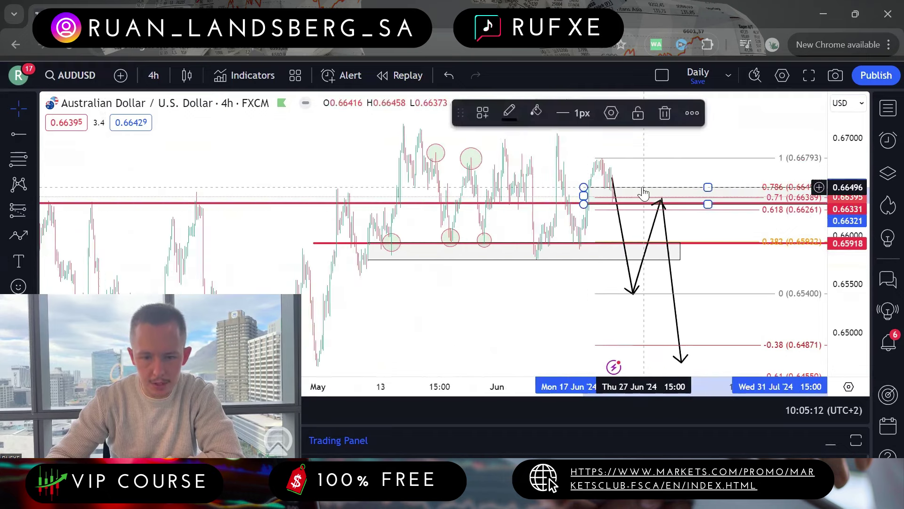
Step: Delete the Fibonacci retracement
{"action": "left_click", "coordinate": [757, 145]}
{"action": "left_click", "coordinate": [771, 162]}
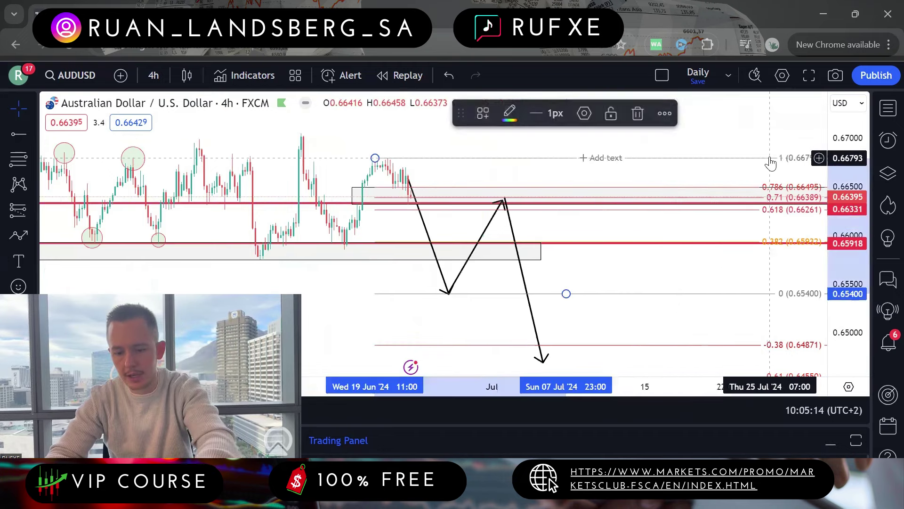
{"action": "key", "text": "Delete"}
Step: Raise the 0.66331 horizontal ray to the zone's upper edge and set its price to exactly 0.66500
{"action": "left_click_drag", "start_coordinate": [301, 203], "coordinate": [303, 185]}
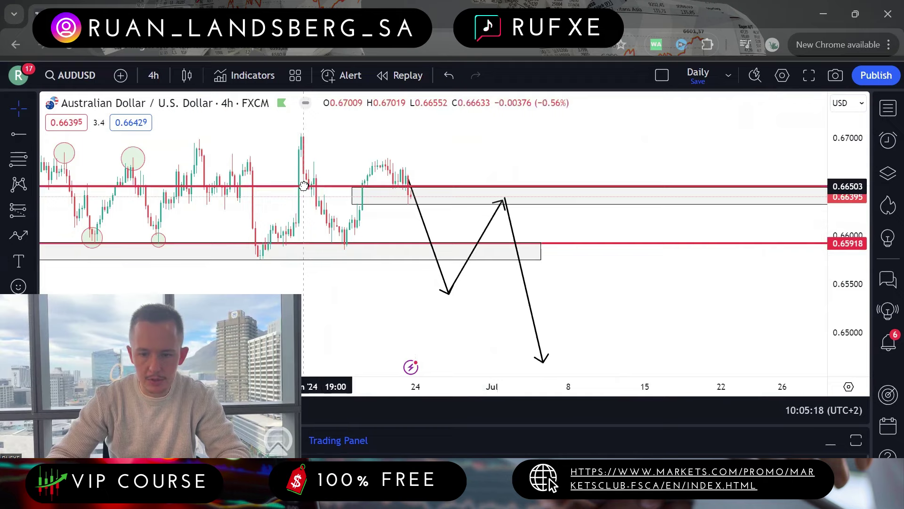
{"action": "double_click", "coordinate": [304, 186]}
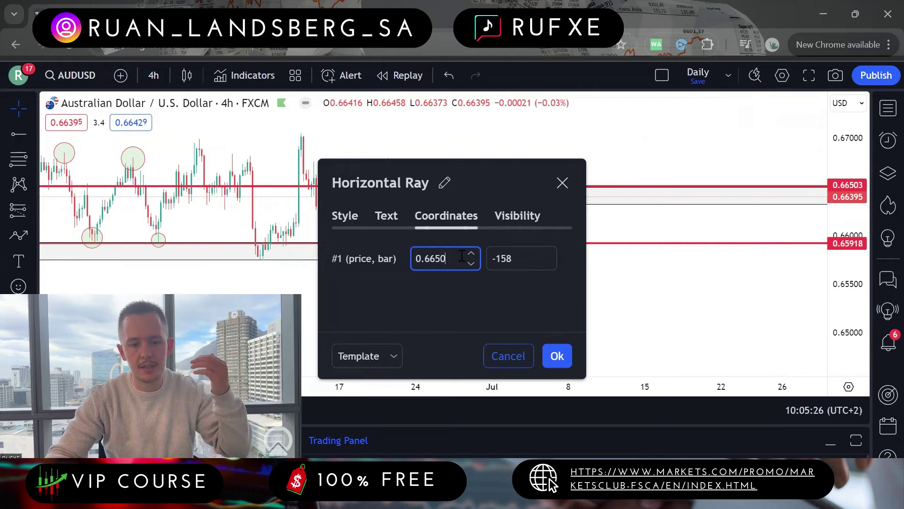
{"action": "left_click", "coordinate": [556, 355]}
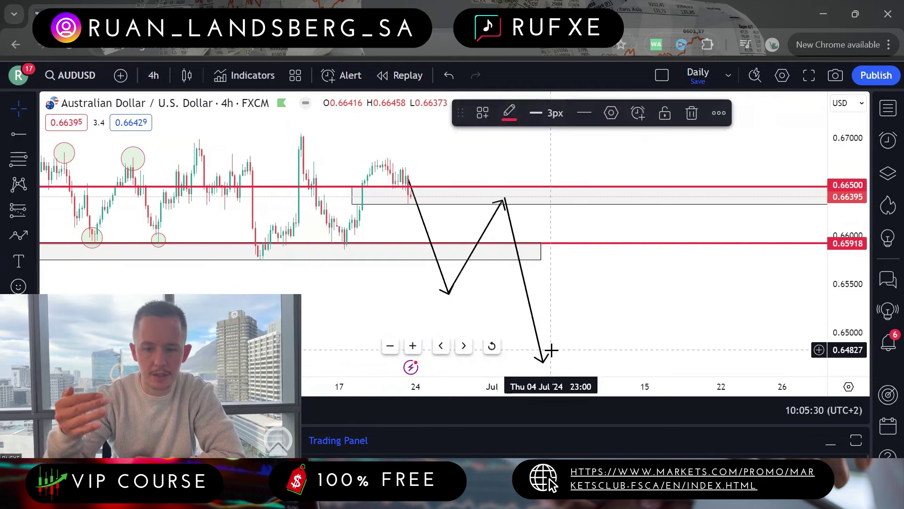
Step: Delete the 0.65918 ray and the support zone beneath it
{"action": "left_click", "coordinate": [607, 267]}
{"action": "left_click", "coordinate": [597, 243]}
{"action": "key", "text": "Delete"}
{"action": "left_click", "coordinate": [542, 247]}
{"action": "key", "text": "Delete"}
Step: Place a short position at the retracement arrow's tip around 1 July, with entry at about 0.66315
{"action": "left_click_drag", "start_coordinate": [588, 248], "coordinate": [660, 207]}
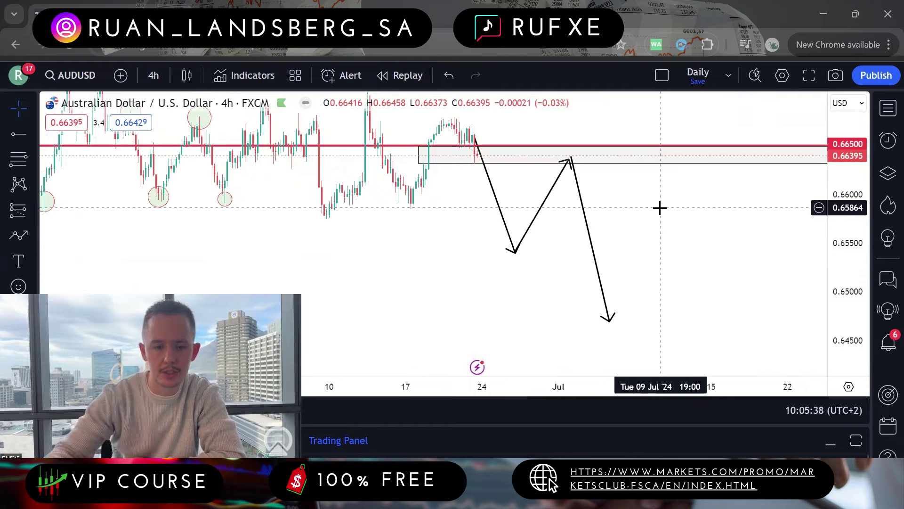
{"action": "key", "text": "alt+r"}
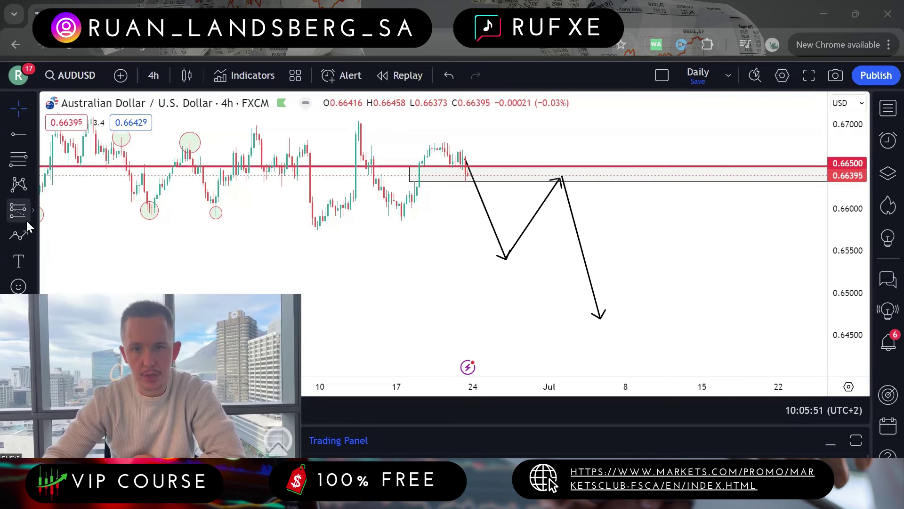
{"action": "left_click", "coordinate": [34, 207]}
{"action": "left_click", "coordinate": [109, 126]}
{"action": "left_click", "coordinate": [555, 182]}
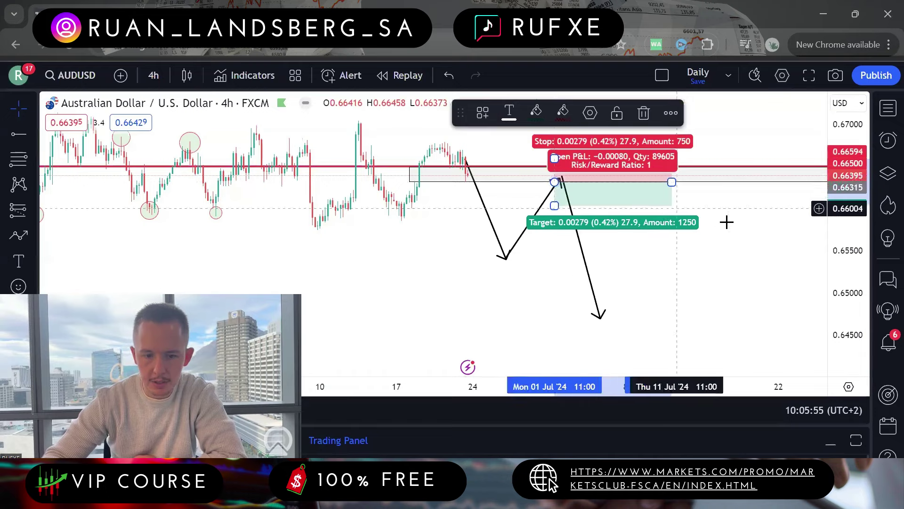
Step: Adjust the short position's stop to about 0.66575 and its target to about 0.64736 near the final arrow's tip
{"action": "left_click_drag", "start_coordinate": [712, 215], "coordinate": [712, 238]}
{"action": "left_click", "coordinate": [554, 183]}
{"action": "left_click_drag", "start_coordinate": [554, 183], "coordinate": [551, 183]}
{"action": "left_click_drag", "start_coordinate": [542, 233], "coordinate": [562, 305]}
{"action": "left_click", "coordinate": [729, 242]}
{"action": "scroll", "coordinate": [659, 238], "scroll_direction": "down", "scroll_amount": 3}
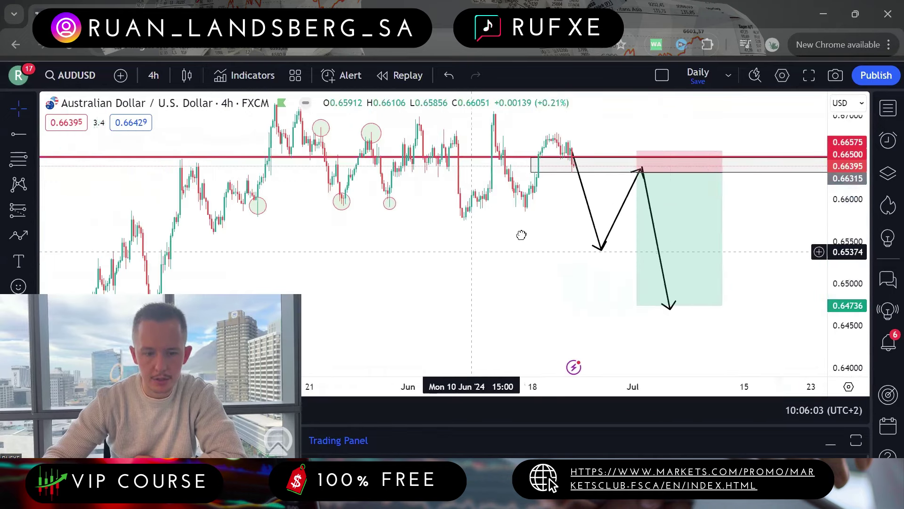
Step: Add a horizontal ray across the earlier lows at about 0.64853
{"action": "left_click_drag", "start_coordinate": [521, 235], "coordinate": [541, 202]}
{"action": "left_click", "coordinate": [19, 134]}
{"action": "left_click", "coordinate": [353, 192]}
{"action": "left_click_drag", "start_coordinate": [353, 191], "coordinate": [151, 267]}
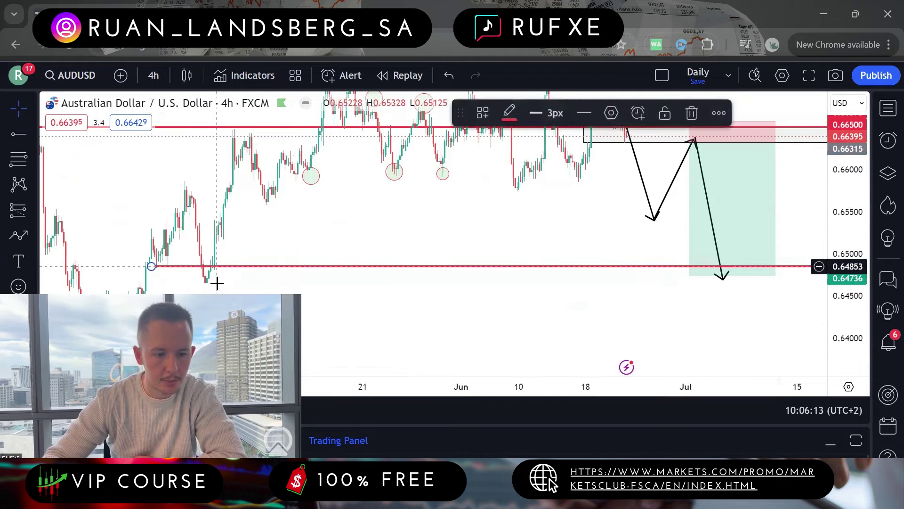
Step: Draw a rectangle support zone from the 0.64853 ray down to about 0.6465, ending around 15 July
{"action": "left_click", "coordinate": [32, 235]}
{"action": "scroll", "coordinate": [98, 238], "scroll_direction": "down", "scroll_amount": 3}
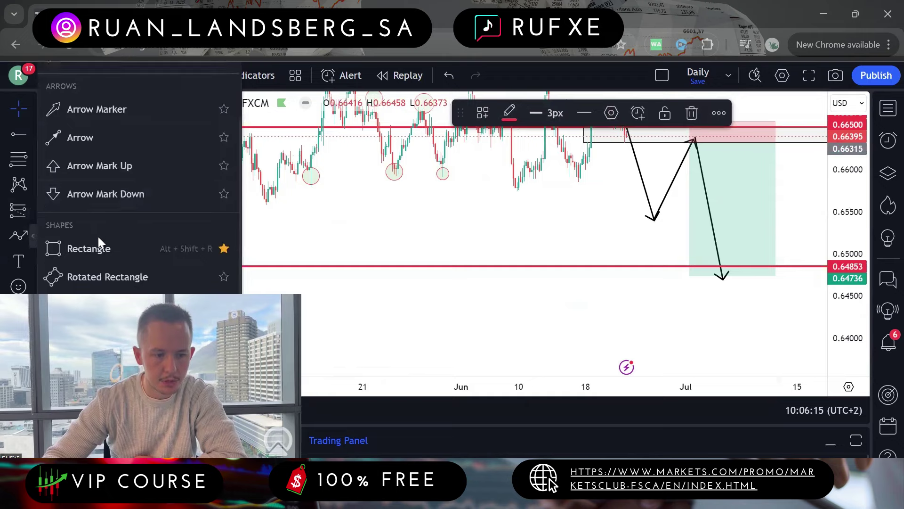
{"action": "left_click", "coordinate": [98, 238]}
{"action": "left_click_drag", "start_coordinate": [151, 265], "coordinate": [796, 277]}
Step: Widen the short position's stop to about 0.66616
{"action": "left_click_drag", "start_coordinate": [750, 323], "coordinate": [704, 340]}
{"action": "scroll", "coordinate": [704, 254], "scroll_direction": "up", "scroll_amount": 2}
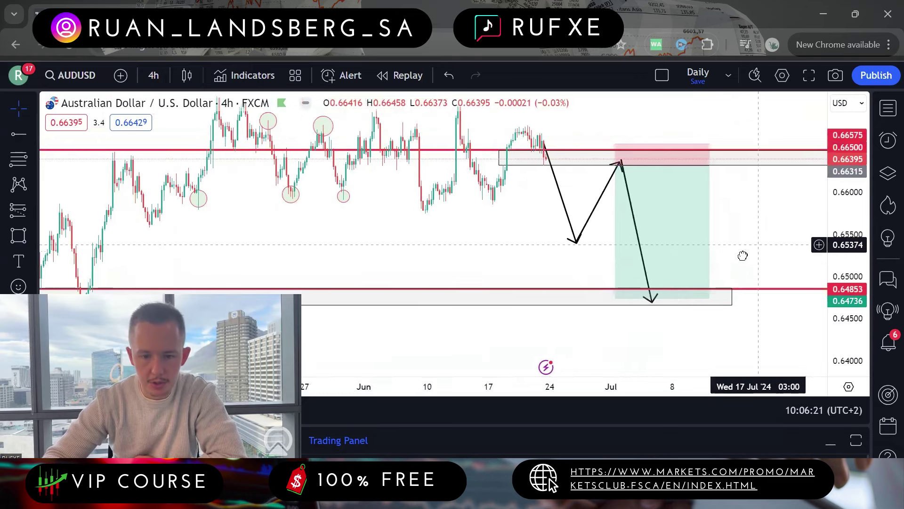
{"action": "scroll", "coordinate": [749, 236], "scroll_direction": "up", "scroll_amount": 2}
{"action": "left_click_drag", "start_coordinate": [583, 150], "coordinate": [571, 144]}
{"action": "left_click_drag", "start_coordinate": [715, 211], "coordinate": [706, 215]}
{"action": "scroll", "coordinate": [706, 214], "scroll_direction": "up", "scroll_amount": 2}
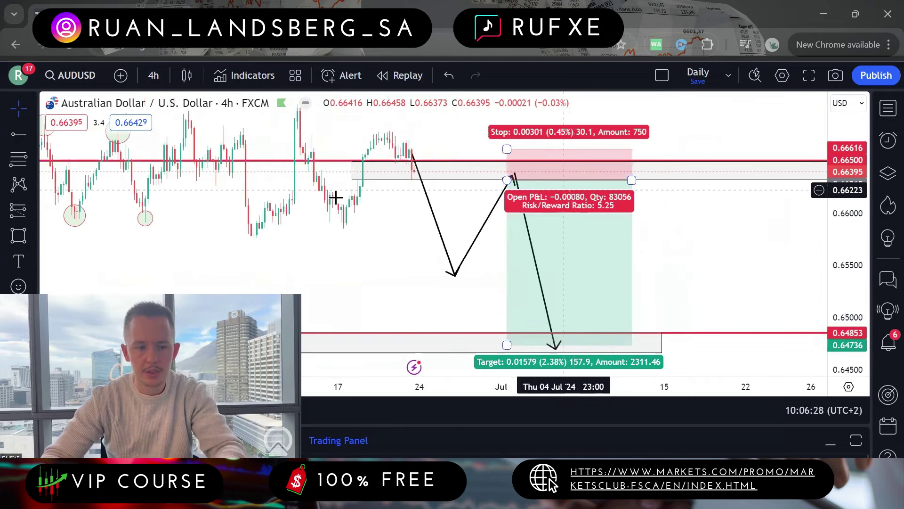
Step: Add the text label "300 Points" and place it just above the short position's stop area
{"action": "left_click", "coordinate": [18, 261]}
{"action": "left_click", "coordinate": [683, 207]}
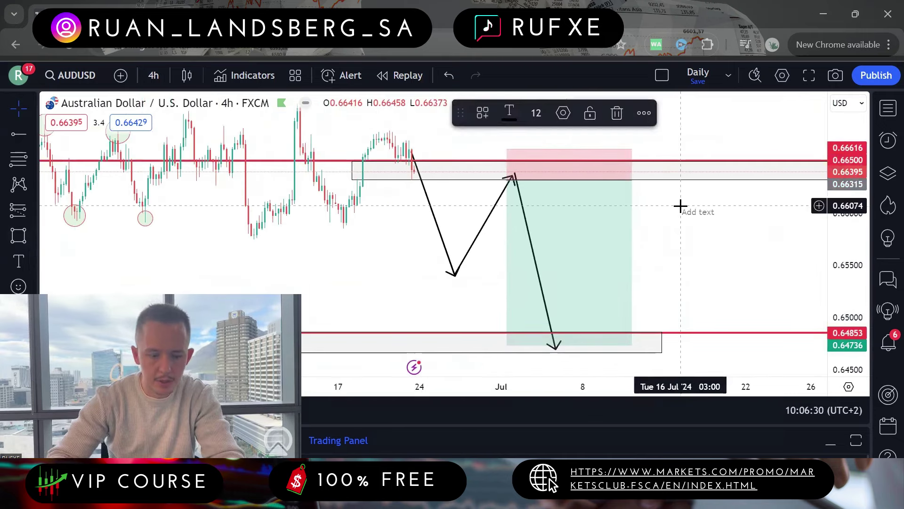
{"action": "type", "text": "300 pOINT"}
{"action": "key", "text": "BackSpace"}
{"action": "key", "text": "BackSpace"}
{"action": "key", "text": "BackSpace"}
{"action": "key", "text": "BackSpace"}
{"action": "key", "text": "BackSpace"}
{"action": "key", "text": "BackSpace"}
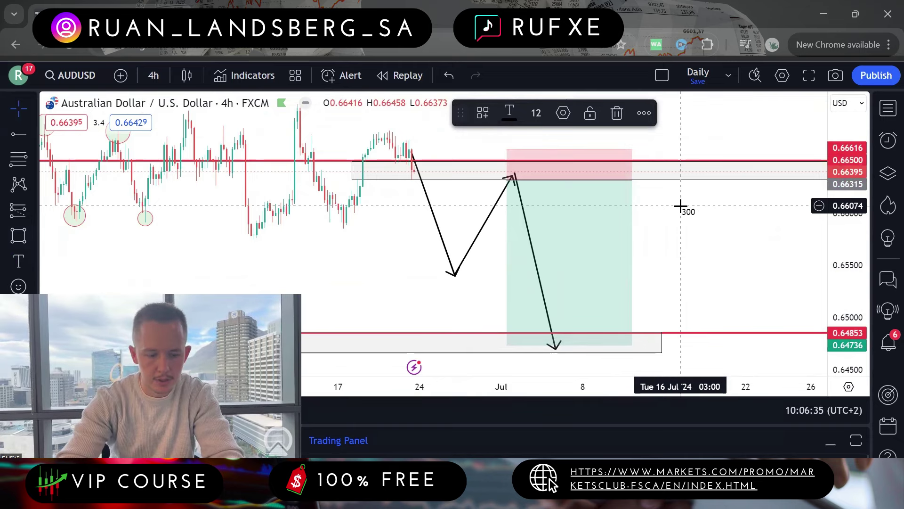
{"action": "type", "text": "Points"}
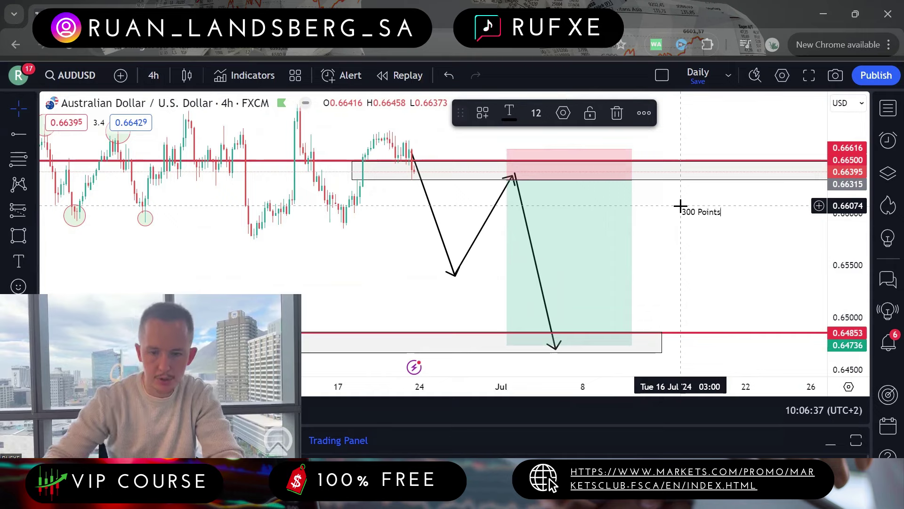
{"action": "left_click", "coordinate": [620, 147]}
{"action": "left_click_drag", "start_coordinate": [696, 212], "coordinate": [594, 138]}
Step: Pull the short position's target up to about 0.65708
{"action": "left_click", "coordinate": [619, 206]}
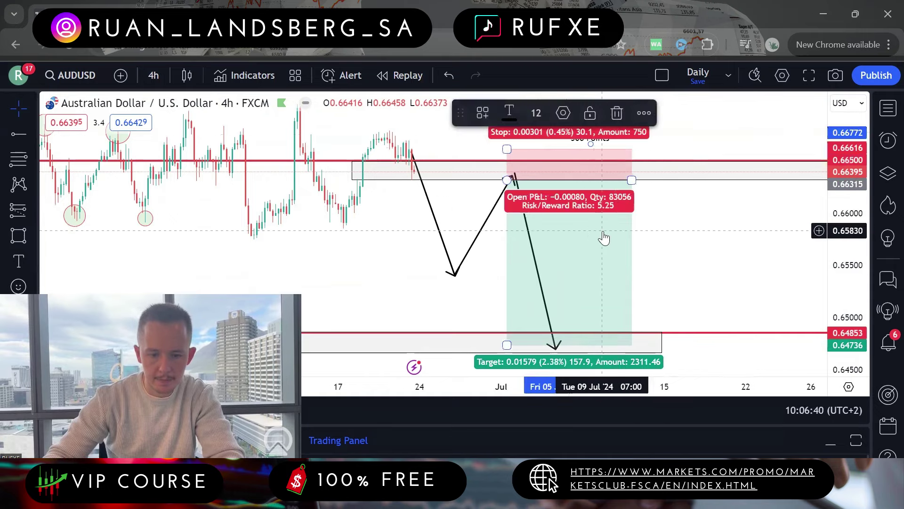
{"action": "left_click_drag", "start_coordinate": [678, 252], "coordinate": [702, 212]}
{"action": "left_click_drag", "start_coordinate": [522, 313], "coordinate": [513, 213]}
{"action": "left_click_drag", "start_coordinate": [664, 210], "coordinate": [652, 250]}
{"action": "left_click", "coordinate": [524, 246]}
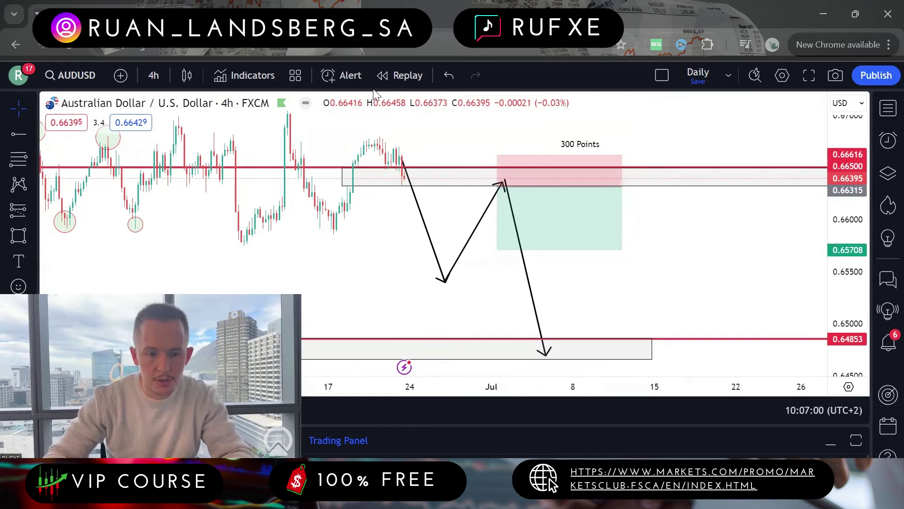
Step: Lower the short position's target to about 0.64861, at the support zone's upper edge
{"action": "left_click_drag", "start_coordinate": [685, 222], "coordinate": [692, 204]}
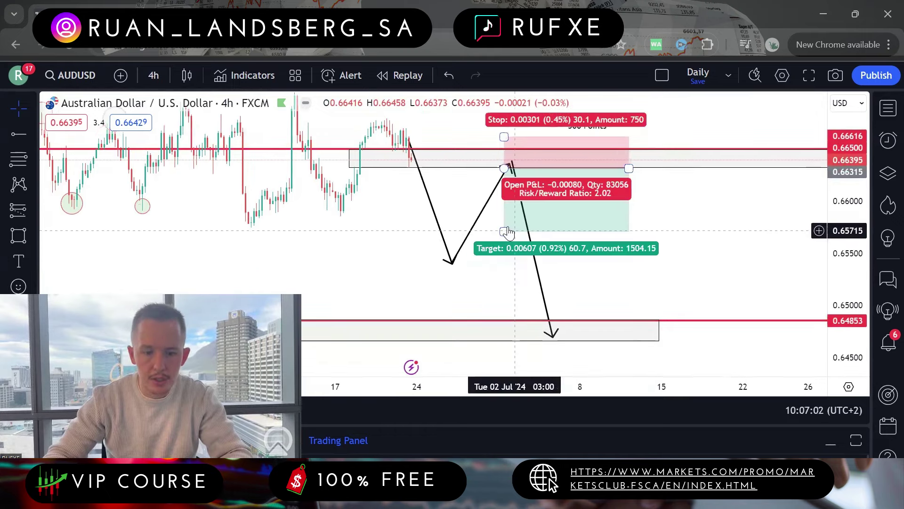
{"action": "left_click_drag", "start_coordinate": [491, 232], "coordinate": [485, 322]}
{"action": "left_click", "coordinate": [658, 284]}
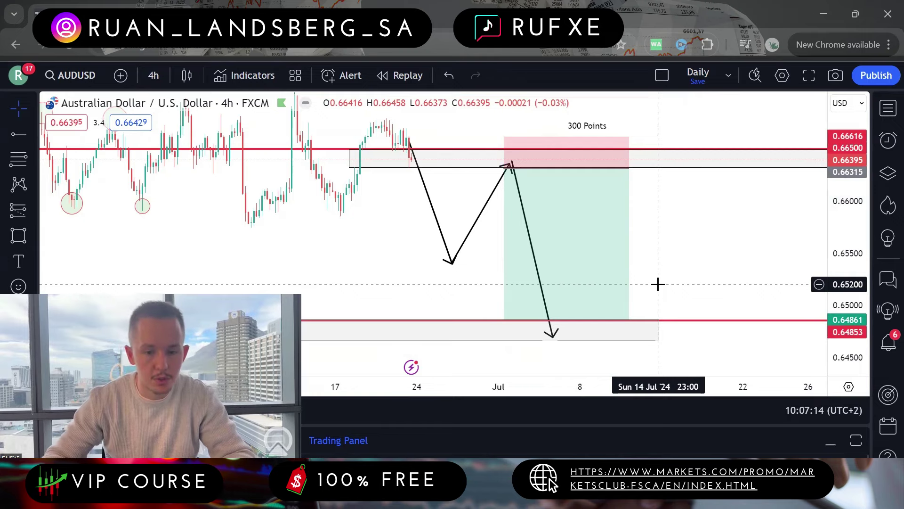
Step: Add a two-line text note reading "$250" and "$5" above the resistance zone, around 19 July
{"action": "scroll", "coordinate": [652, 256], "scroll_direction": "up", "scroll_amount": 2}
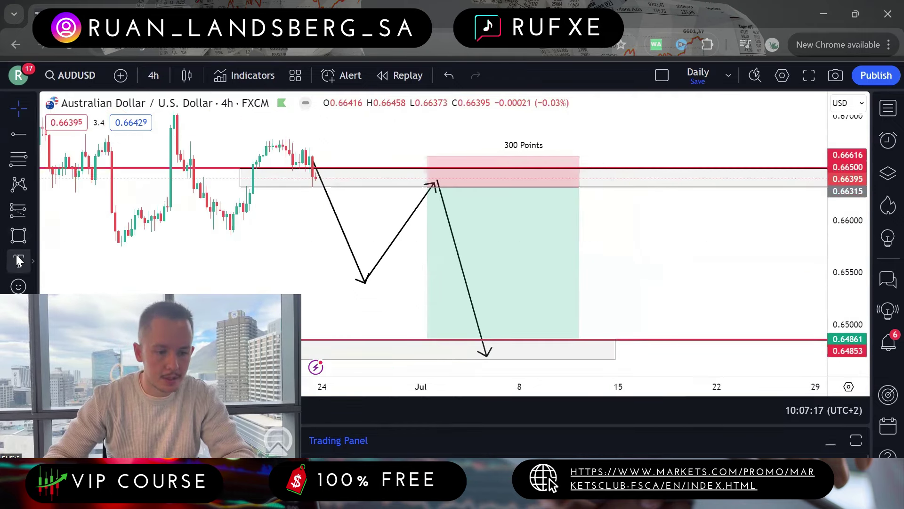
{"action": "left_click_drag", "start_coordinate": [654, 261], "coordinate": [613, 305]}
{"action": "left_click", "coordinate": [671, 144]}
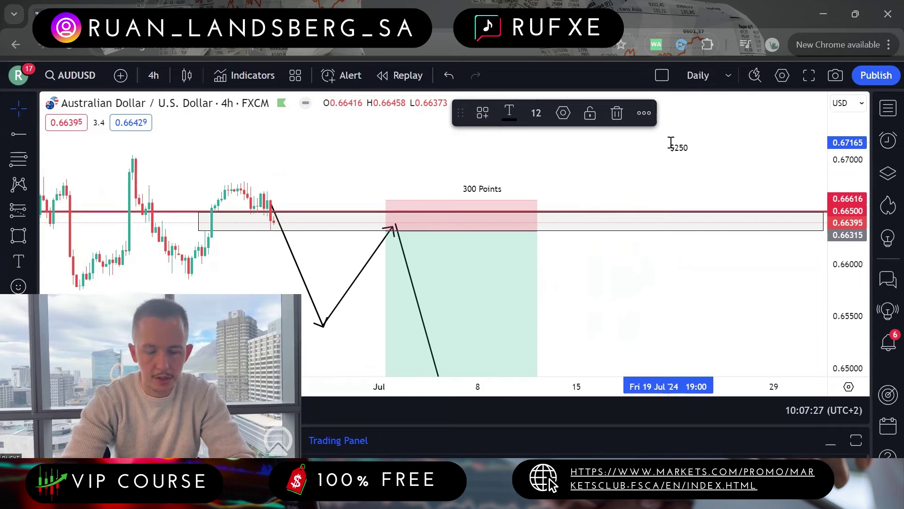
{"action": "key", "text": "Return"}
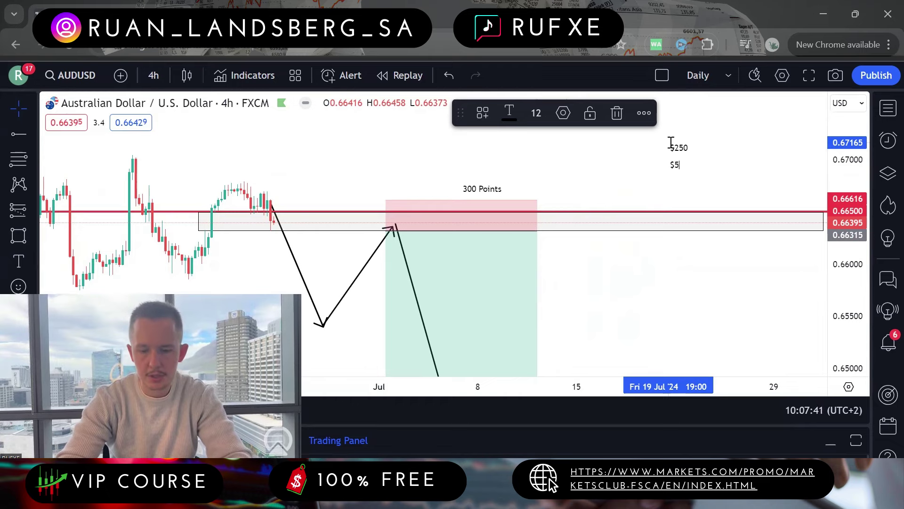
{"action": "left_click_drag", "start_coordinate": [559, 147], "coordinate": [664, 95]}
{"action": "left_click_drag", "start_coordinate": [852, 216], "coordinate": [852, 226]}
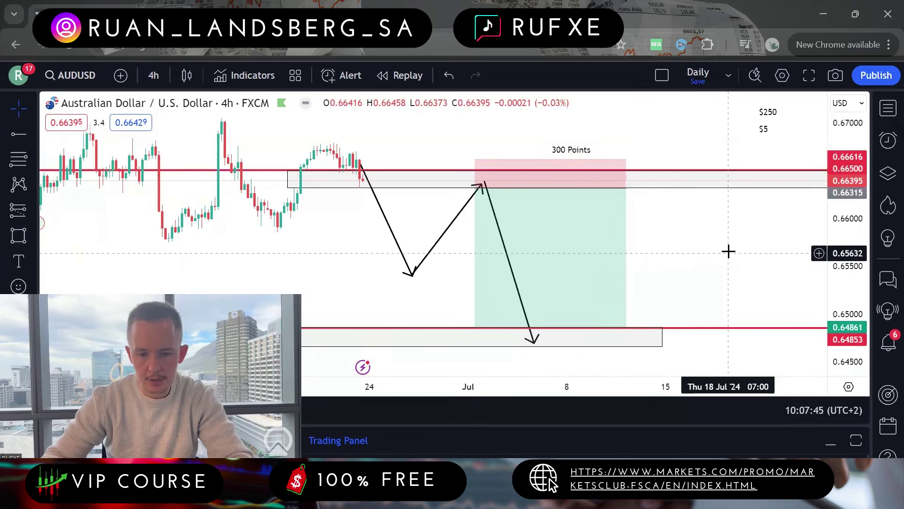
Step: Add the text "0.01*300 = $3" and place it inside the short position's target area, just below the entry
{"action": "left_click", "coordinate": [19, 261]}
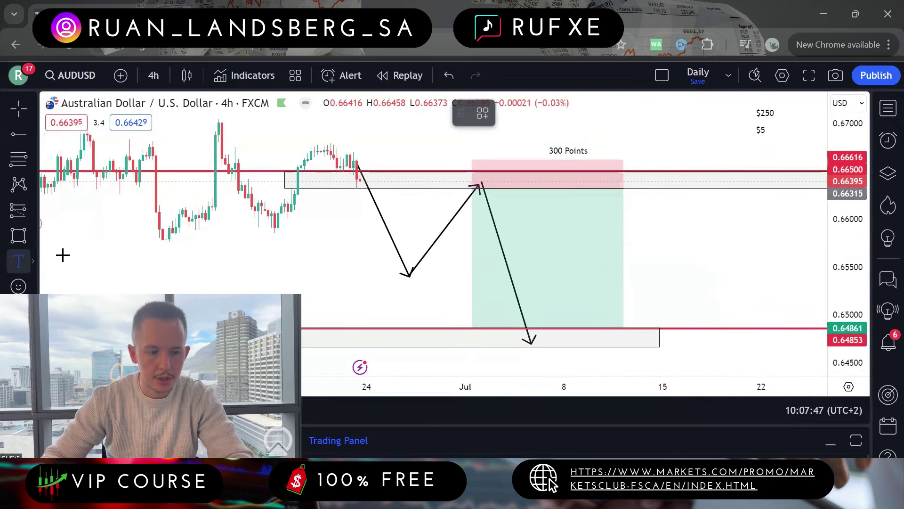
{"action": "left_click", "coordinate": [616, 155]}
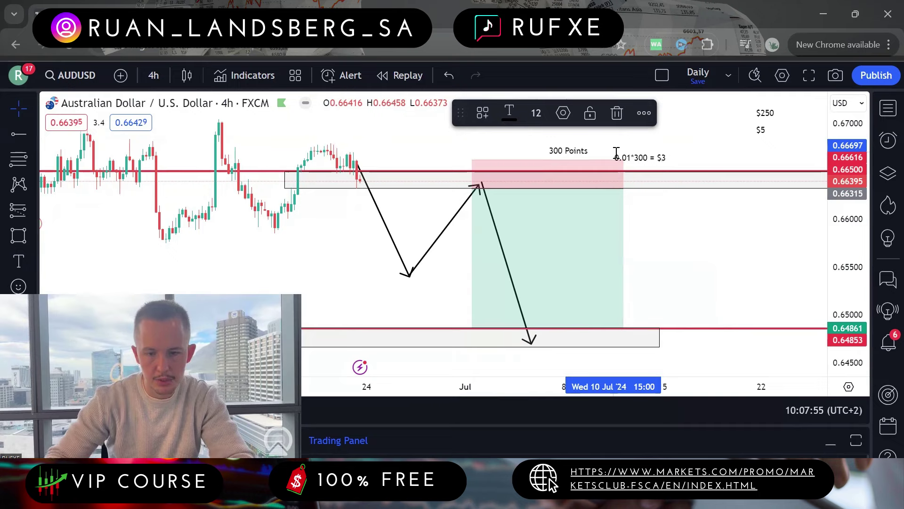
{"action": "left_click", "coordinate": [702, 143]}
{"action": "left_click_drag", "start_coordinate": [643, 158], "coordinate": [589, 198]}
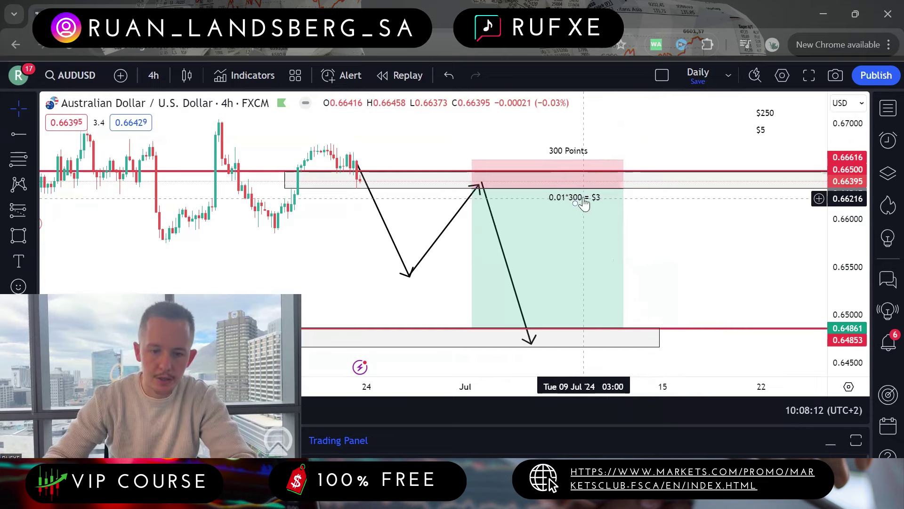
Step: Nudge the "0.01*300 = $3" text slightly up, just beneath the resistance zone's lower edge
{"action": "mouse_move", "coordinate": [585, 202]}
{"action": "left_mouse_down"}
{"action": "mouse_move", "coordinate": [573, 198]}
{"action": "mouse_move", "coordinate": [587, 194]}
{"action": "left_mouse_up"}
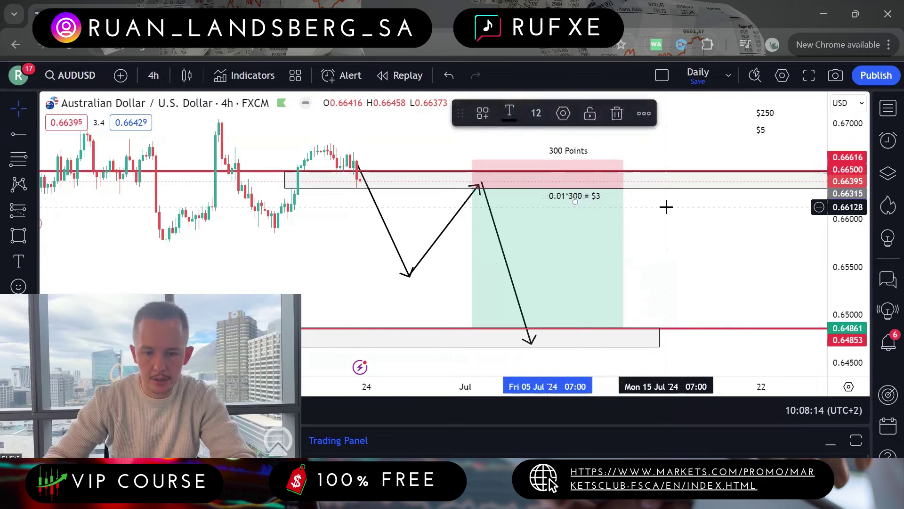
{"action": "left_click", "coordinate": [761, 131]}
{"action": "type", "text": "V"}
{"action": "key", "text": "Escape"}
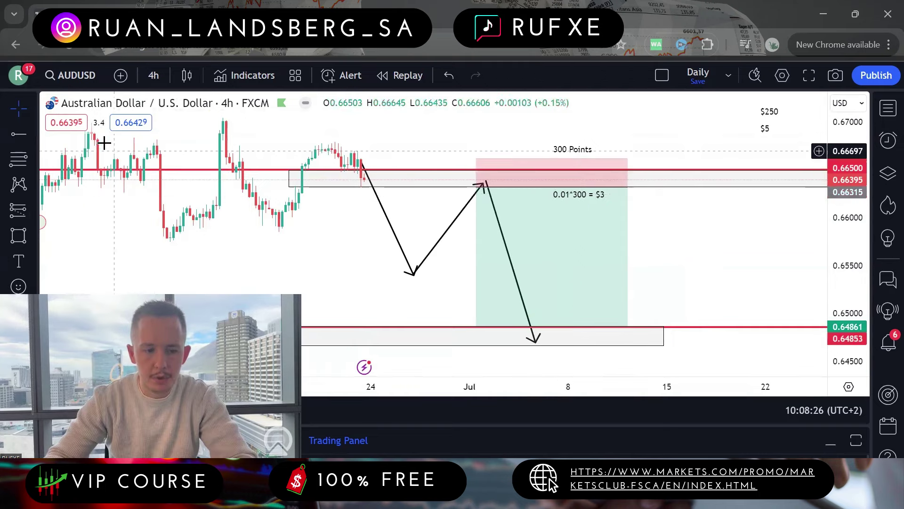
Step: Lower the resistance zone's horizontal line to about 0.66423 and raise the short position's entry to about 0.66416
{"action": "left_click_drag", "start_coordinate": [238, 169], "coordinate": [240, 183]}
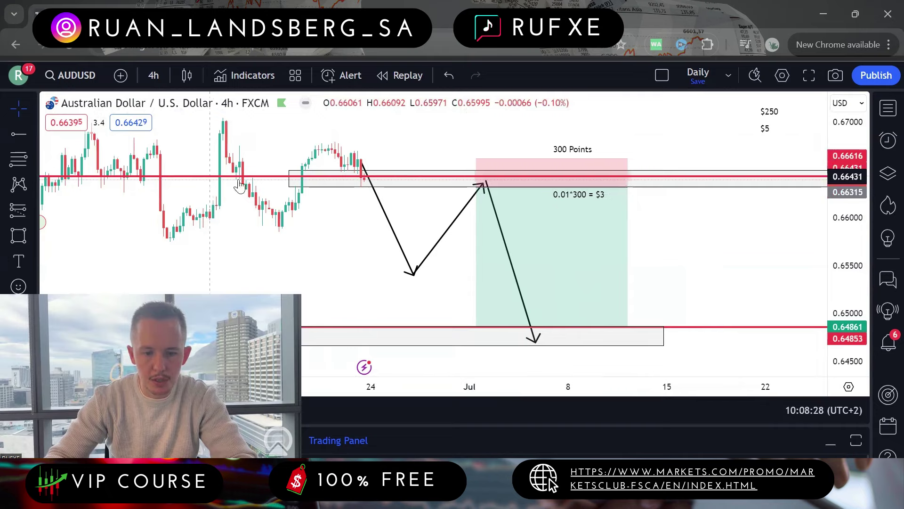
{"action": "left_click", "coordinate": [477, 185]}
{"action": "left_click_drag", "start_coordinate": [477, 185], "coordinate": [451, 177]}
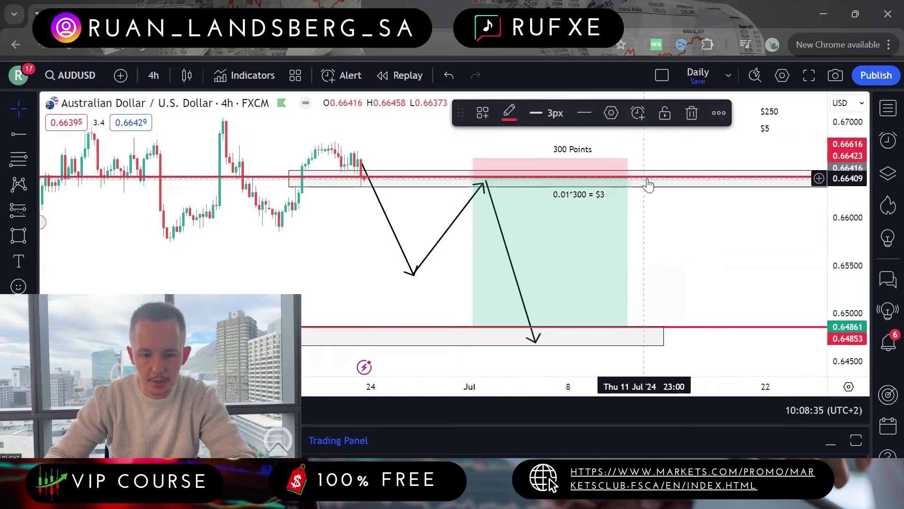
Step: Delete the horizontal line inside the resistance zone and undo the deletion
{"action": "type", "text": "v"}
{"action": "left_click", "coordinate": [725, 100]}
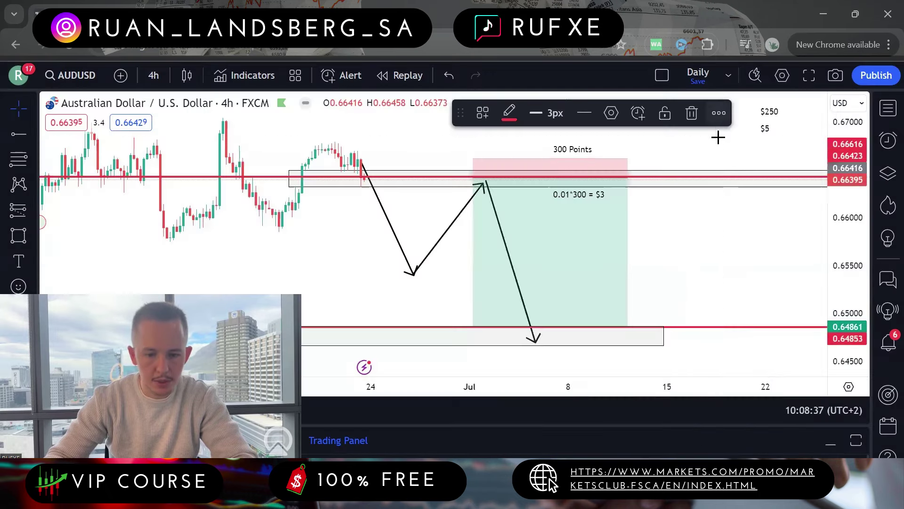
{"action": "key", "text": "Delete"}
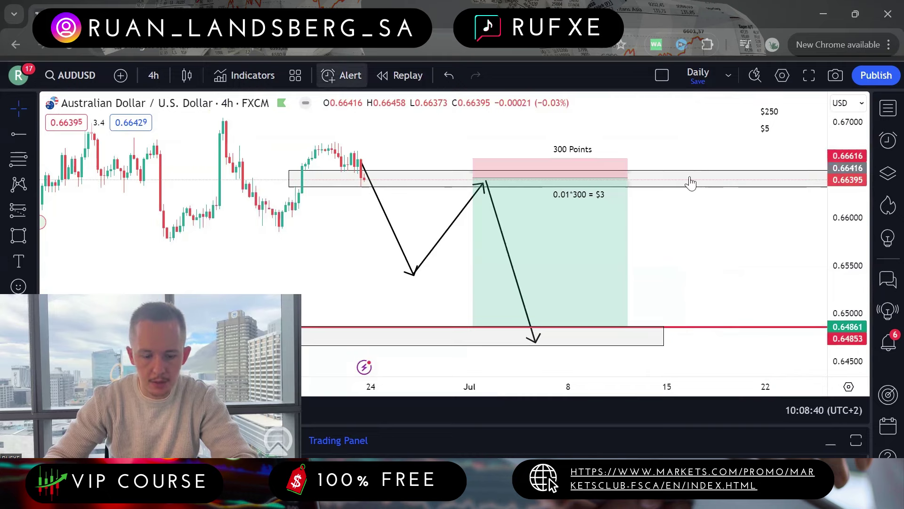
{"action": "left_click", "coordinate": [449, 75]}
Step: Duplicate the resistance zone's horizontal line and place the copy at about 0.66313, on the zone's lower edge
{"action": "left_click", "coordinate": [674, 185]}
{"action": "left_click_drag", "start_coordinate": [671, 185], "coordinate": [672, 195]}
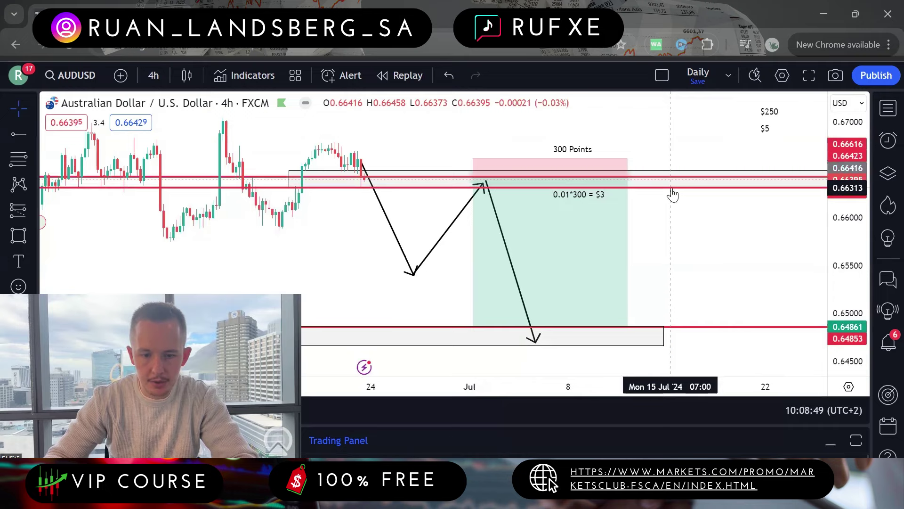
Step: Duplicate the "0.01*300 = $3" text as "0.01*200 = $3" and place the copy beside the short position's stop area, on its later-date side
{"action": "left_click", "coordinate": [600, 195]}
{"action": "left_click_drag", "start_coordinate": [600, 195], "coordinate": [598, 165]}
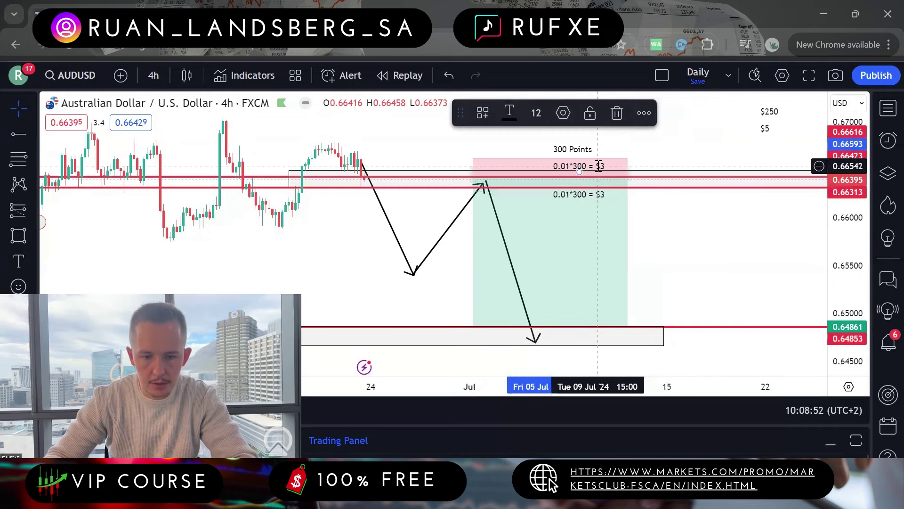
{"action": "double_click", "coordinate": [598, 166]}
{"action": "left_click", "coordinate": [372, 211]}
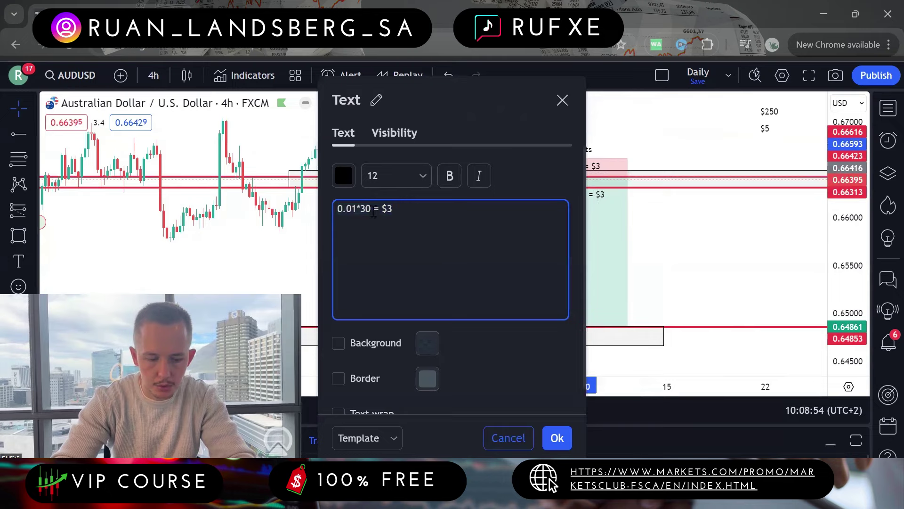
{"action": "key", "text": "BackSpace"}
{"action": "type", "text": "20"}
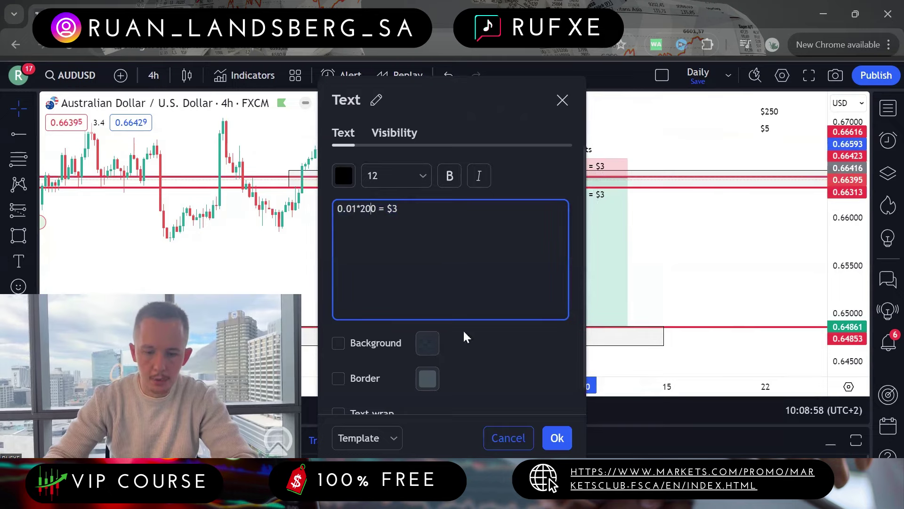
{"action": "left_click", "coordinate": [557, 438]}
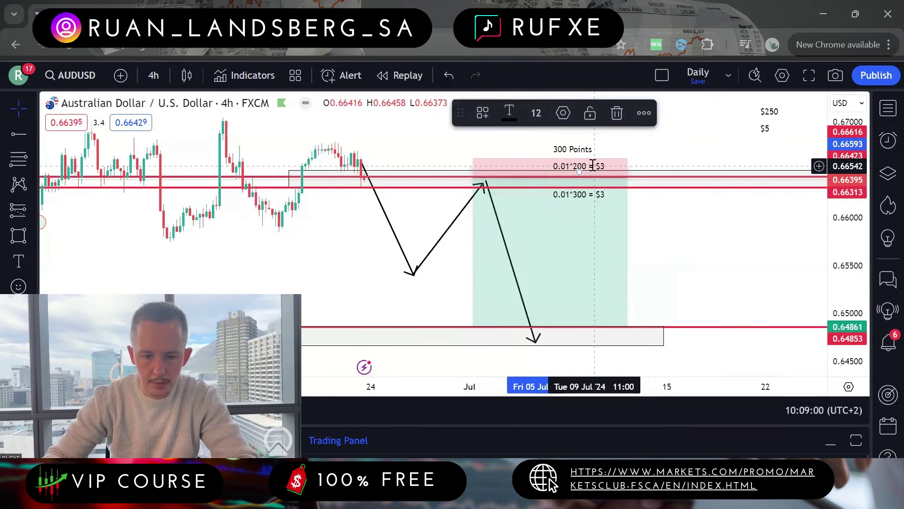
{"action": "left_click_drag", "start_coordinate": [597, 169], "coordinate": [678, 139]}
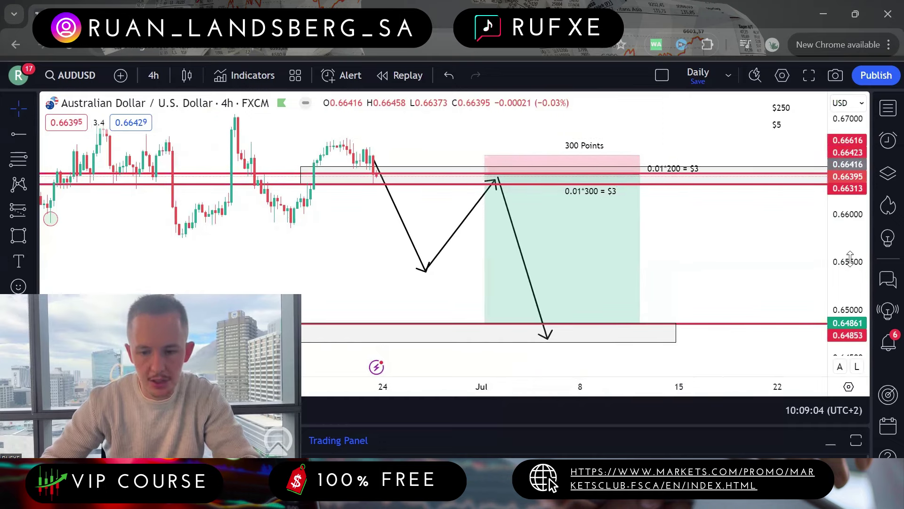
Step: Move the short position's entry to about 0.66422, at the upper of the two horizontal lines in the resistance zone
{"action": "left_click", "coordinate": [503, 186]}
{"action": "left_click", "coordinate": [504, 186]}
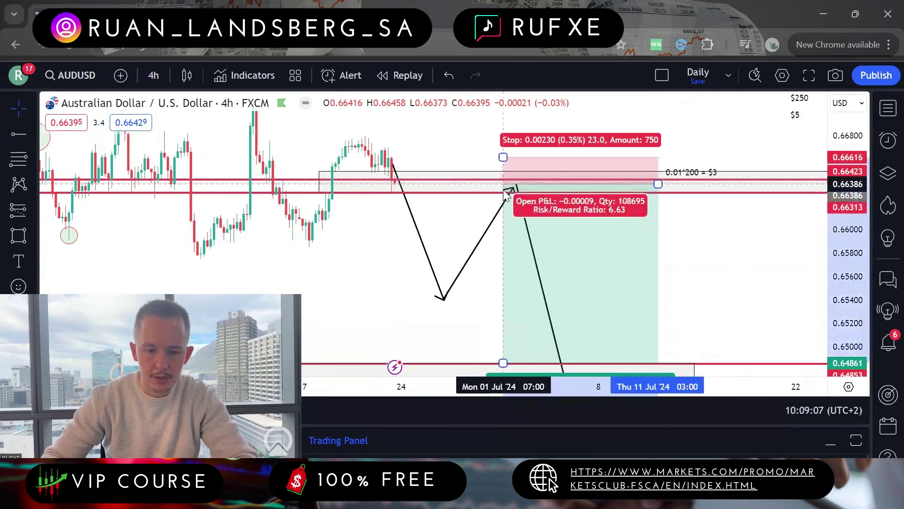
{"action": "left_click_drag", "start_coordinate": [503, 186], "coordinate": [503, 184]}
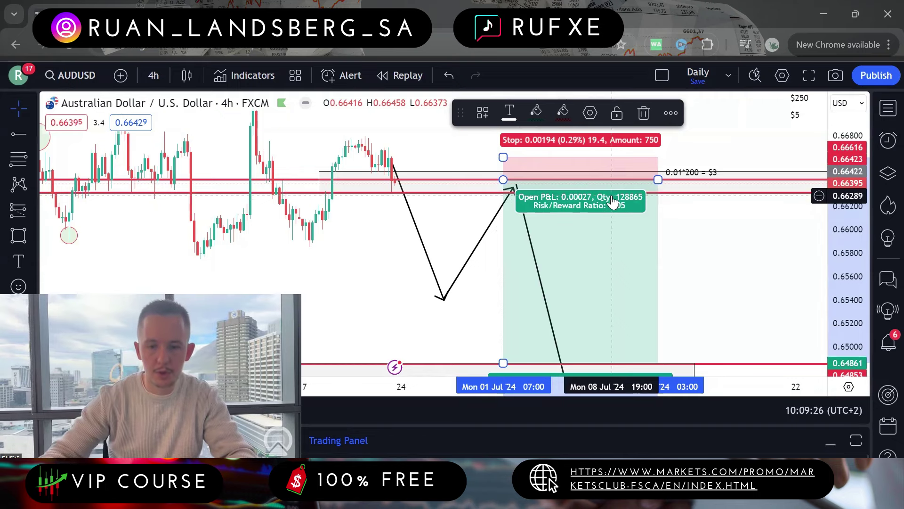
Step: Change the text beside the short position's stop area to read "0.01*200 = $2"
{"action": "double_click", "coordinate": [697, 176]}
{"action": "left_click", "coordinate": [397, 209]}
{"action": "key", "text": "BackSpace"}
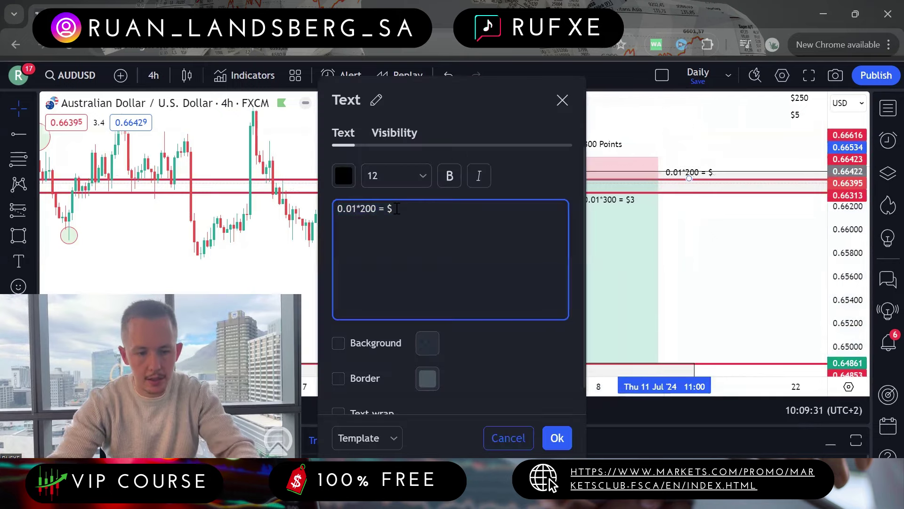
{"action": "type", "text": "2"}
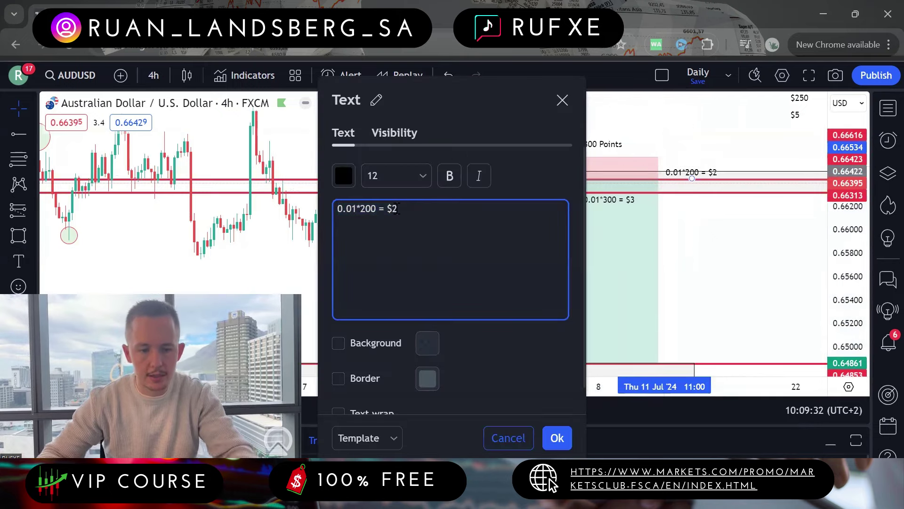
{"action": "left_click", "coordinate": [560, 438]}
Step: Lower the short position's entry to about 0.66320, near the horizontal line on the resistance zone's lower edge
{"action": "left_click_drag", "start_coordinate": [740, 307], "coordinate": [751, 279]}
{"action": "left_click", "coordinate": [557, 216]}
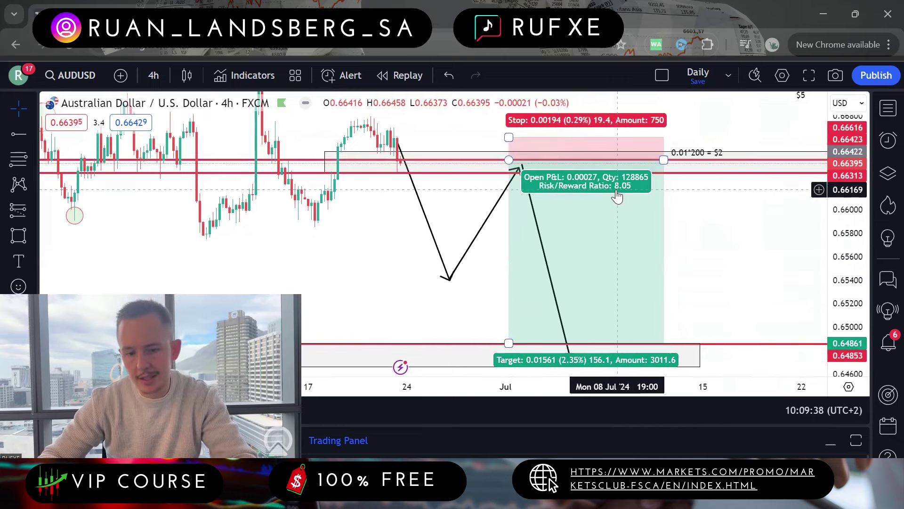
{"action": "left_click_drag", "start_coordinate": [508, 160], "coordinate": [505, 172]}
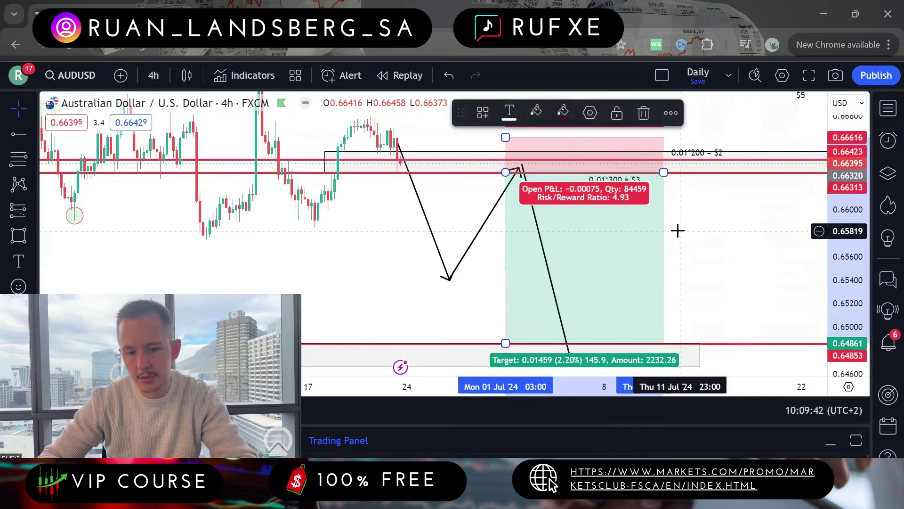